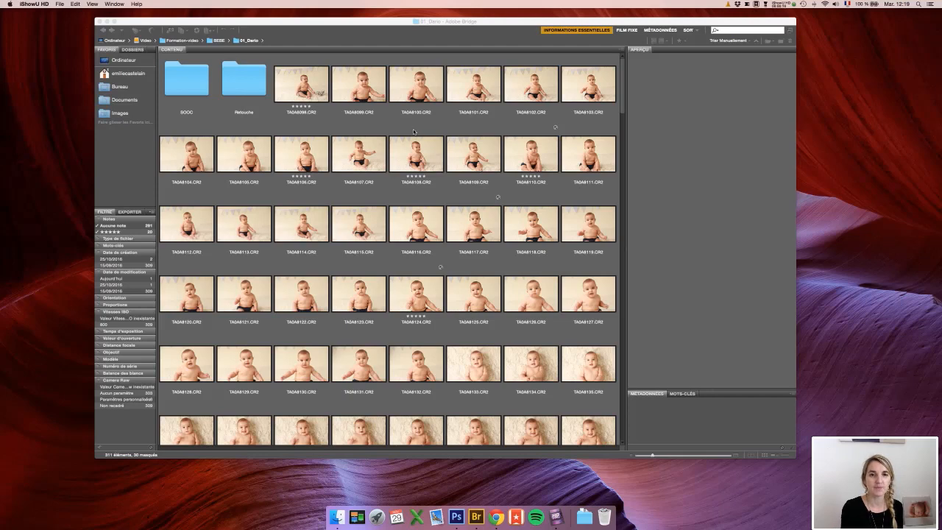
Browse through the folder's raw baby photos and select the Retouche subfolder
{"action": "left_click", "coordinate": [454, 22]}
{"action": "left_click_drag", "start_coordinate": [467, 22], "coordinate": [469, 30]}
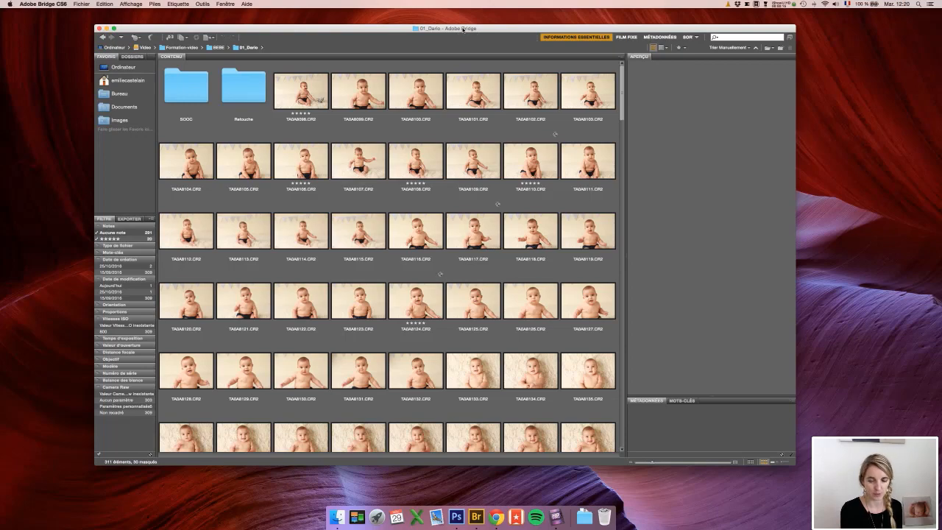
{"action": "scroll", "coordinate": [408, 310], "scroll_direction": "down", "scroll_amount": 15}
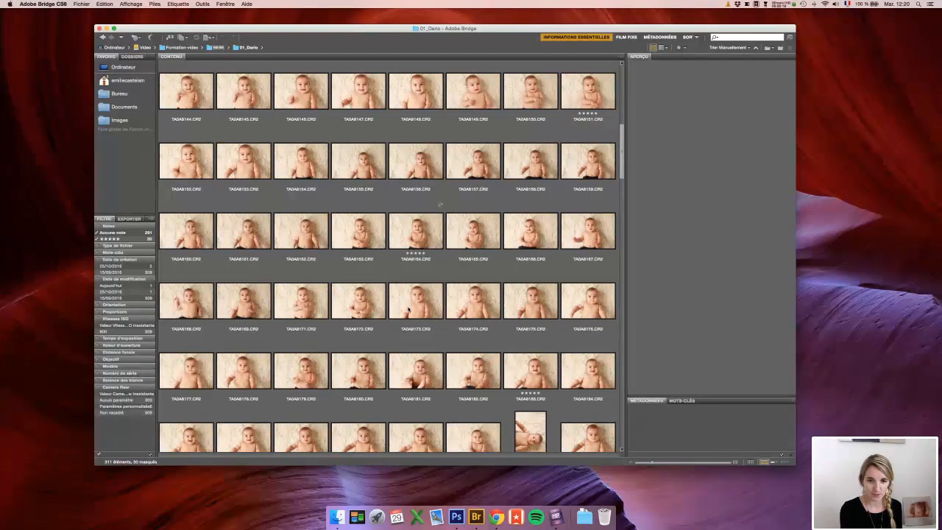
{"action": "scroll", "coordinate": [409, 311], "scroll_direction": "down", "scroll_amount": 8}
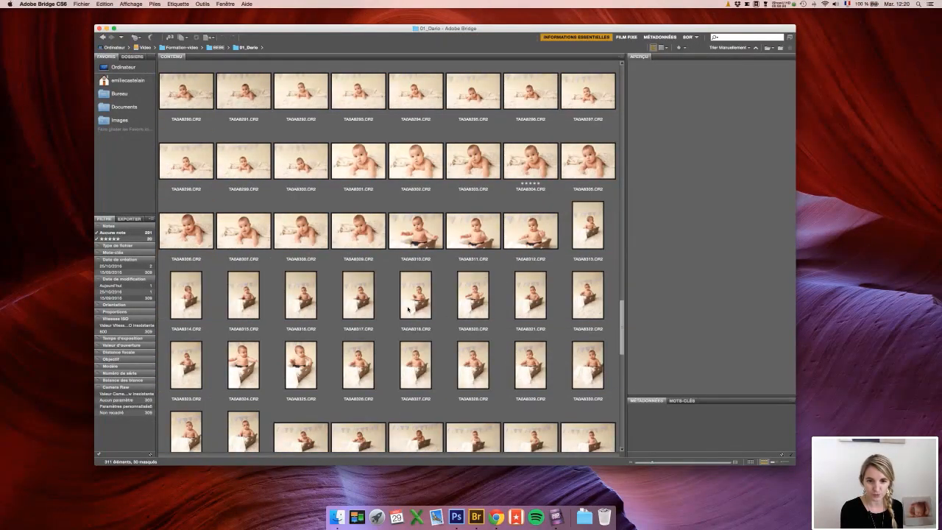
{"action": "scroll", "coordinate": [408, 311], "scroll_direction": "up", "scroll_amount": 20}
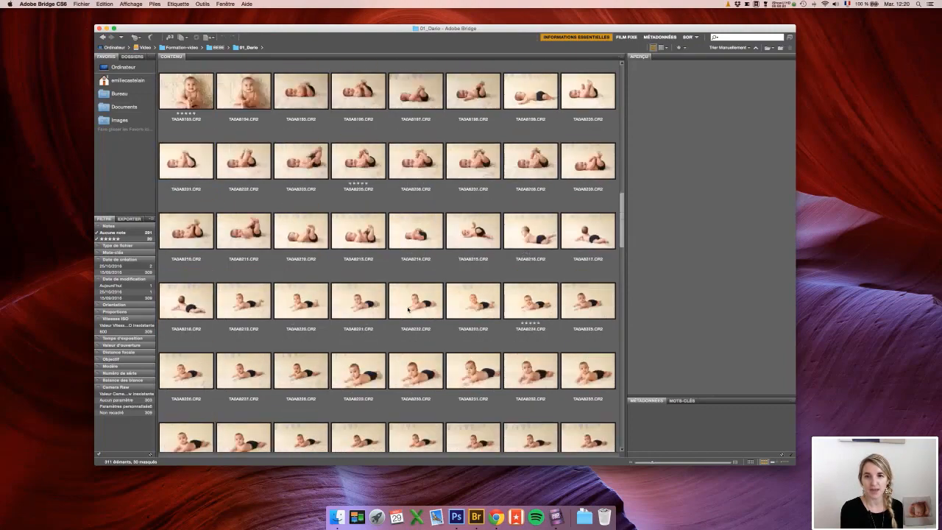
{"action": "scroll", "coordinate": [409, 311], "scroll_direction": "up", "scroll_amount": 4}
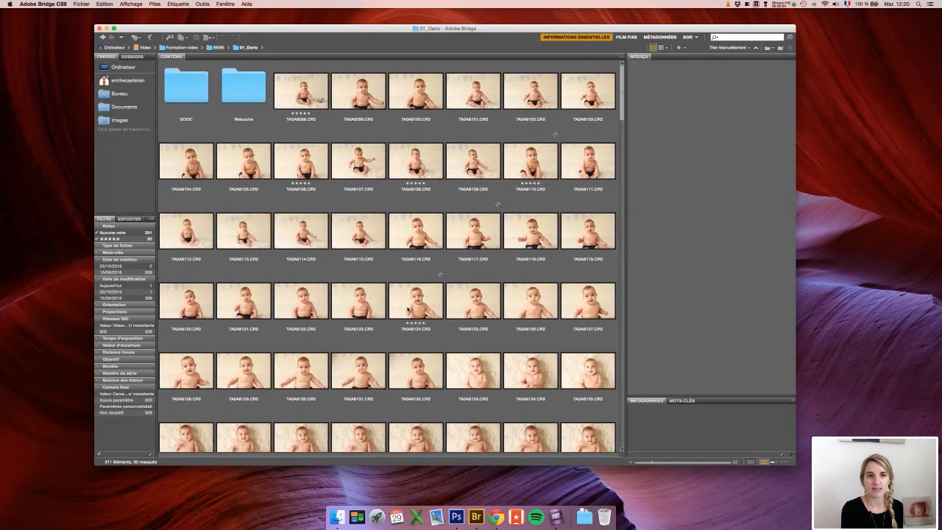
{"action": "left_click", "coordinate": [246, 88]}
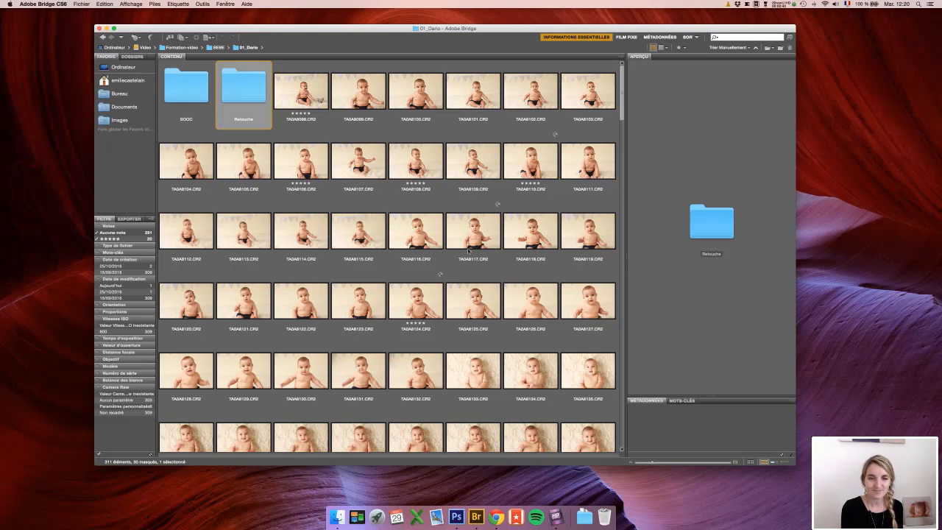
Rate photo TA0A8098.CR2 two stars and exclude the unrated photos, keeping two-star and five-star ones in the filter
{"action": "left_click", "coordinate": [317, 99]}
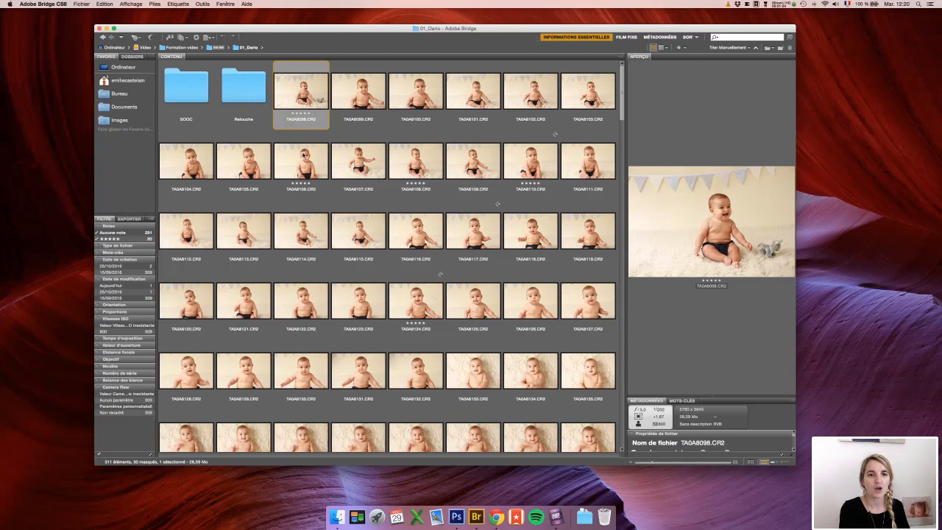
{"action": "key", "text": "super+2"}
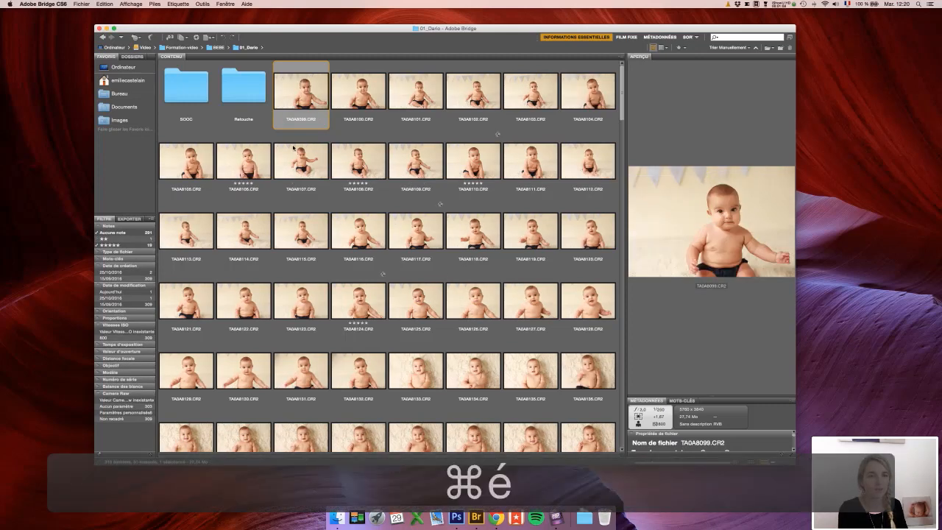
{"action": "left_click", "coordinate": [122, 233]}
{"action": "left_click", "coordinate": [122, 239]}
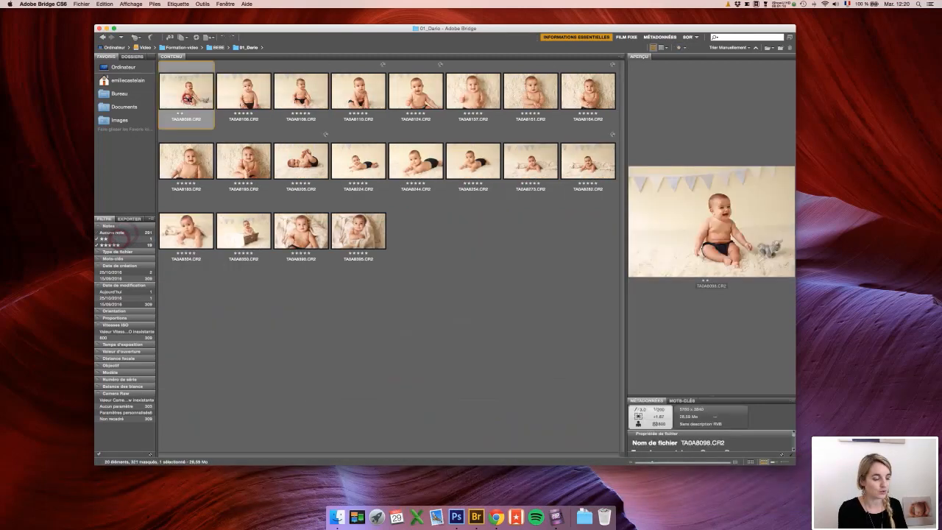
Rate photo TA0A8098.CR2 five stars again and filter for unrated and five-star photos without the two-star rating
{"action": "key", "text": "super+5"}
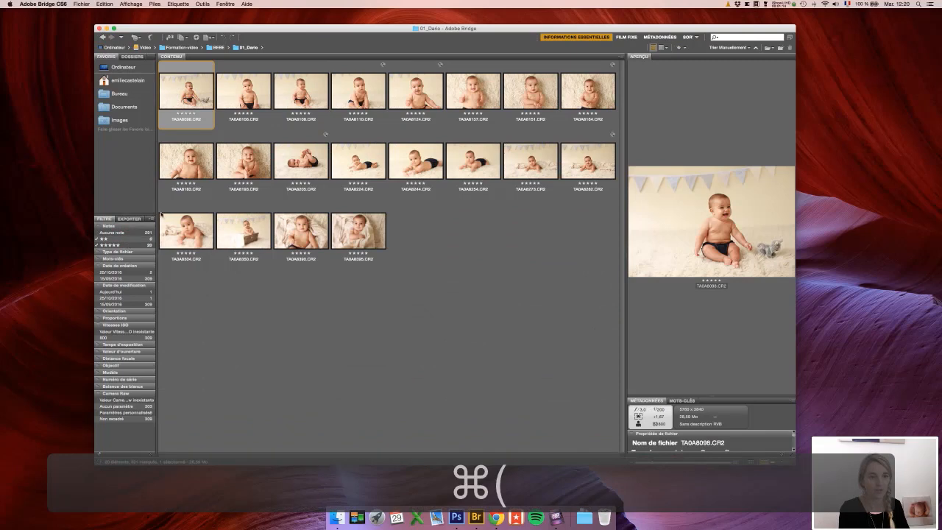
{"action": "left_click", "coordinate": [123, 240]}
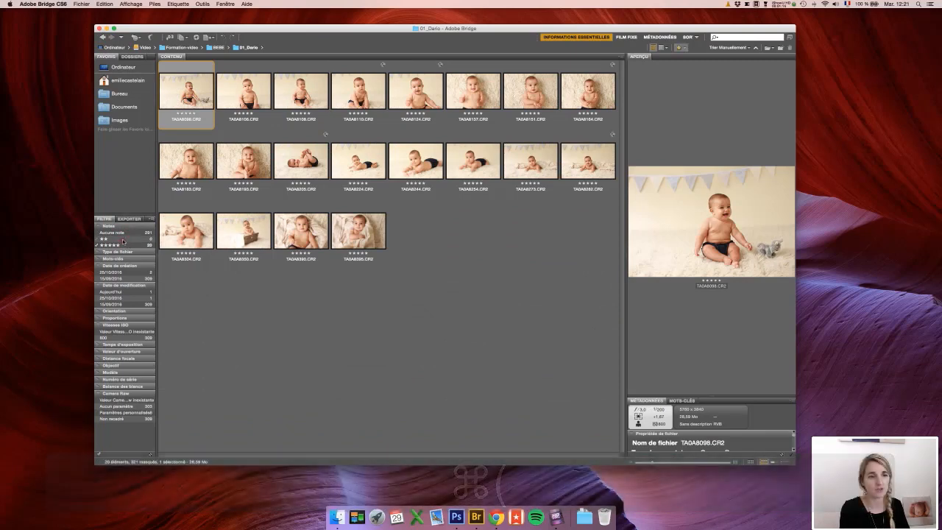
{"action": "left_click", "coordinate": [119, 233]}
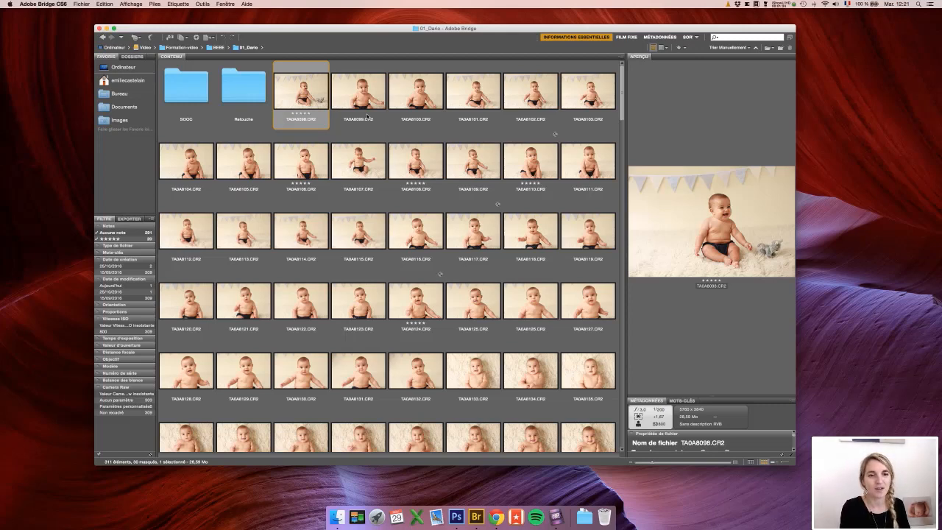
Preview photos TA0A8124.CR2 and TA0A8106.CR2 and filter the folder to show only the five-star photos
{"action": "left_click", "coordinate": [303, 153]}
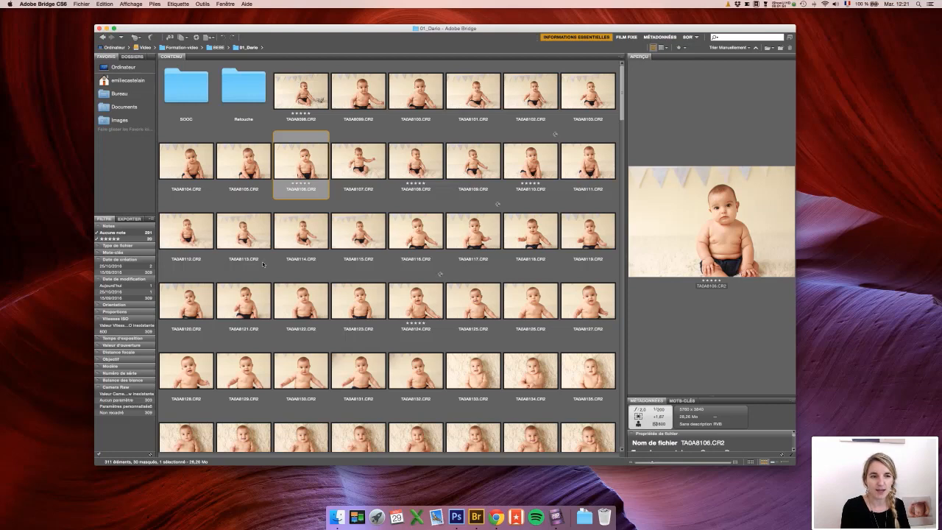
{"action": "key", "text": "super+shift+a"}
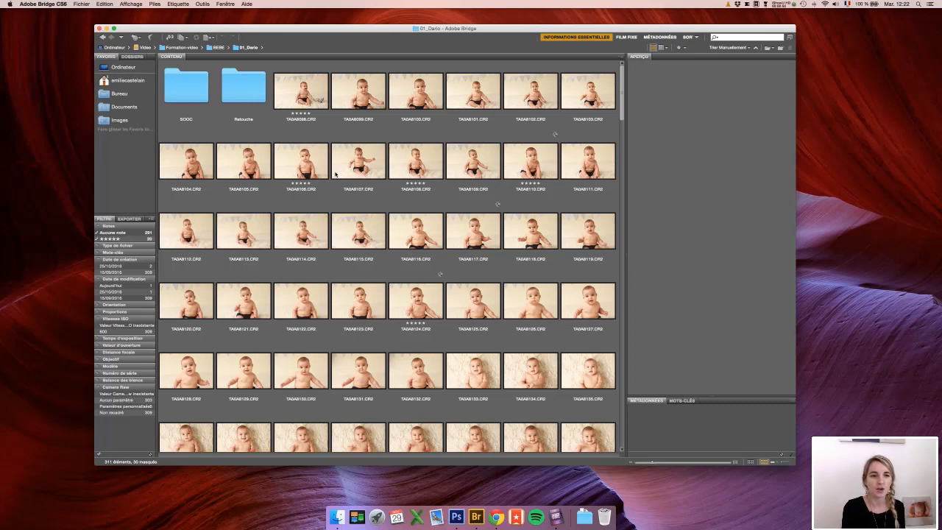
{"action": "left_click", "coordinate": [409, 298]}
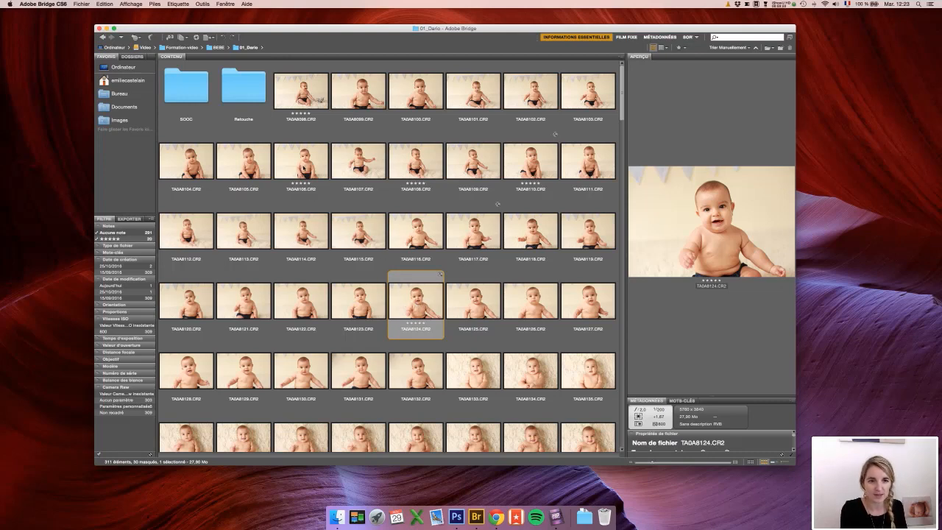
{"action": "left_click", "coordinate": [303, 168]}
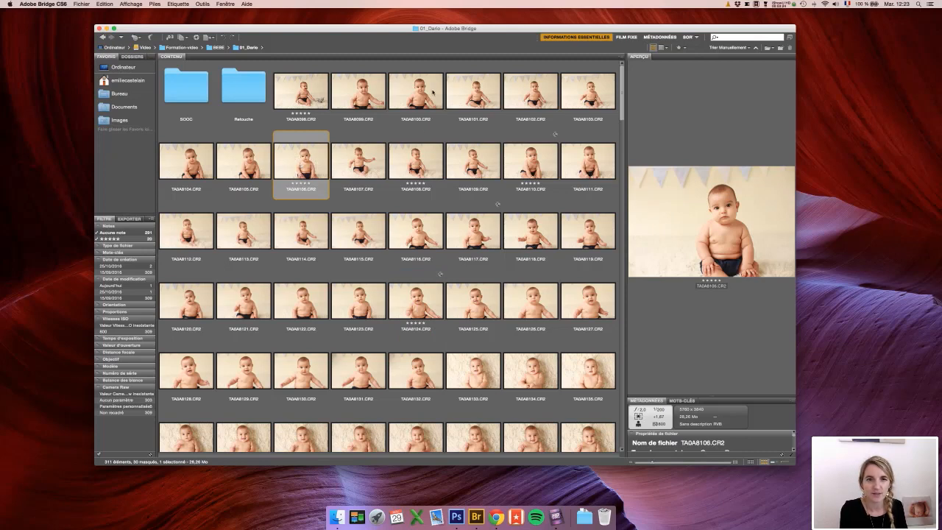
{"action": "left_click", "coordinate": [107, 233]}
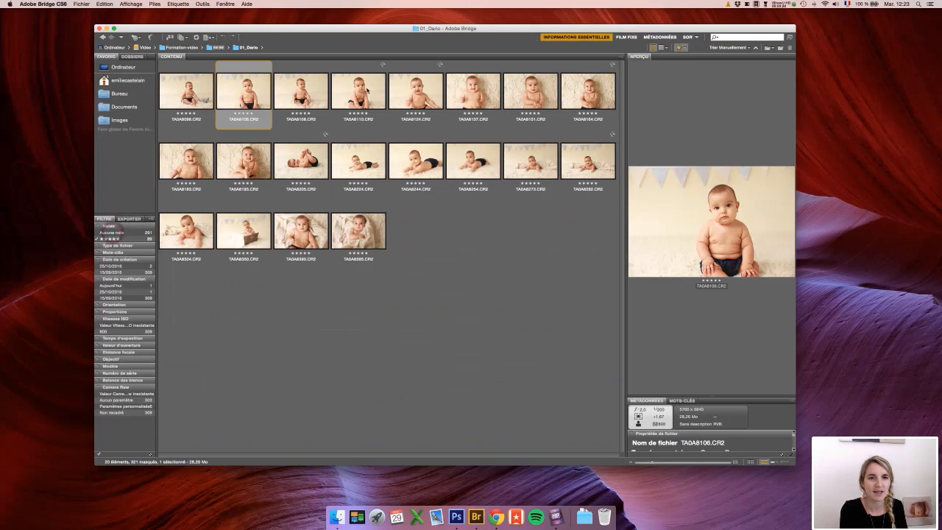
View photos TA0A8110.CR2 and TA0A8205.CR2 one after the other in full screen
{"action": "left_click", "coordinate": [365, 89]}
{"action": "key", "text": "space"}
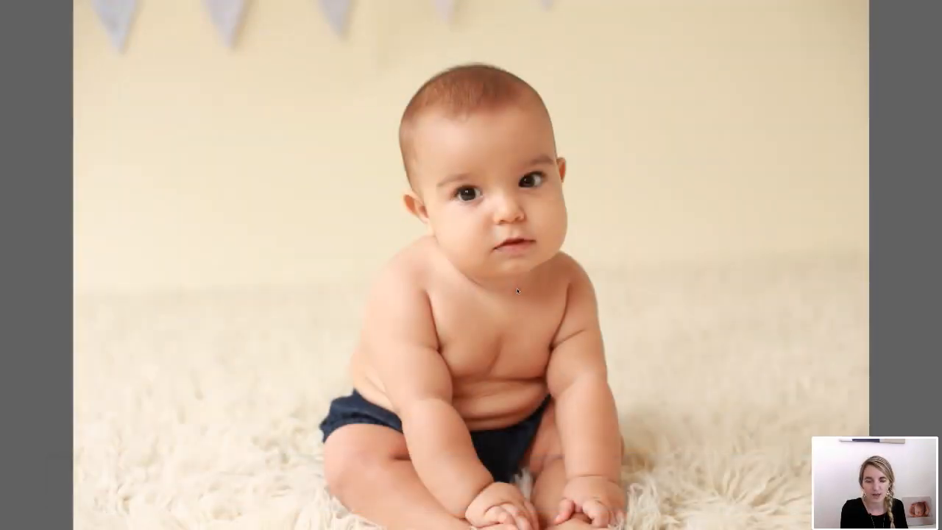
{"action": "key", "text": "space"}
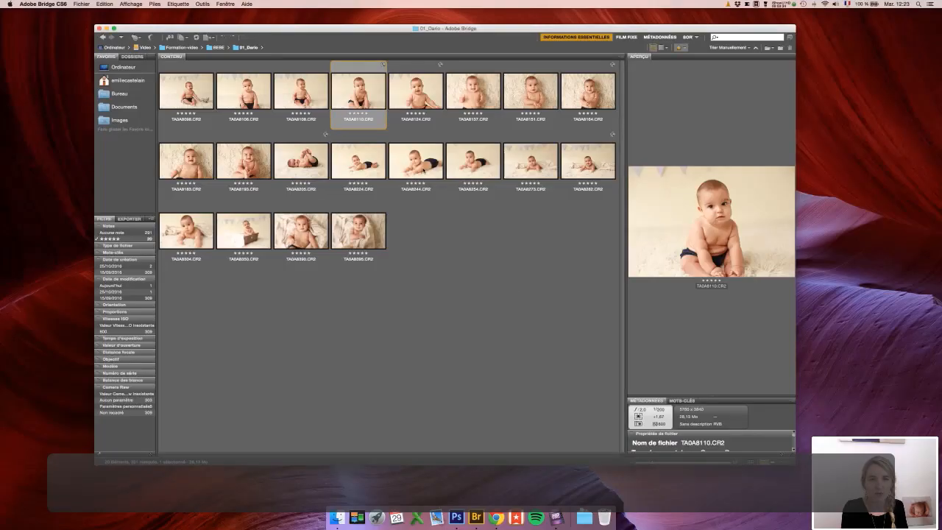
{"action": "left_click", "coordinate": [317, 157]}
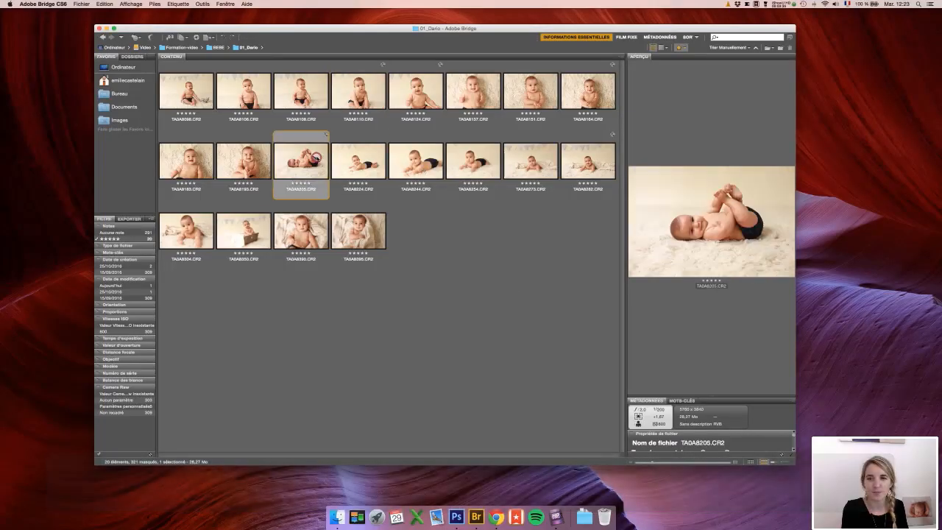
{"action": "key", "text": "space"}
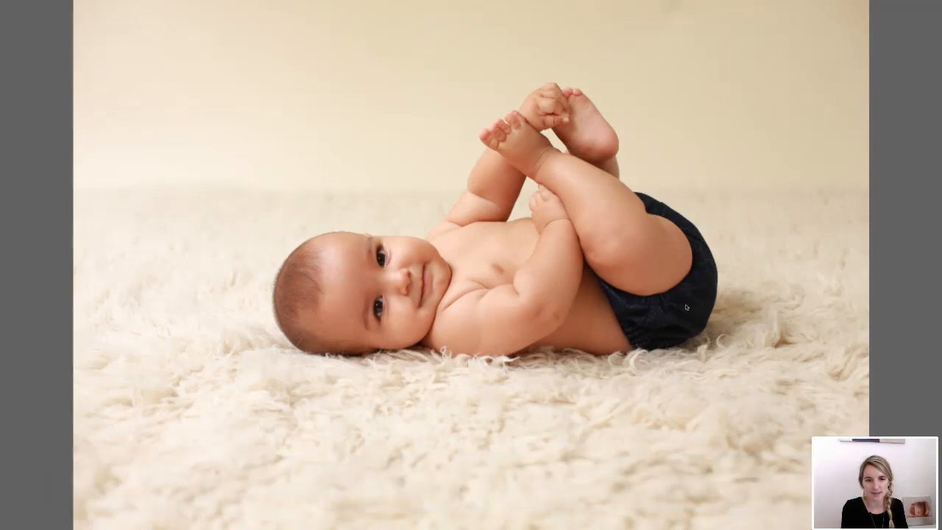
{"action": "key", "text": "space"}
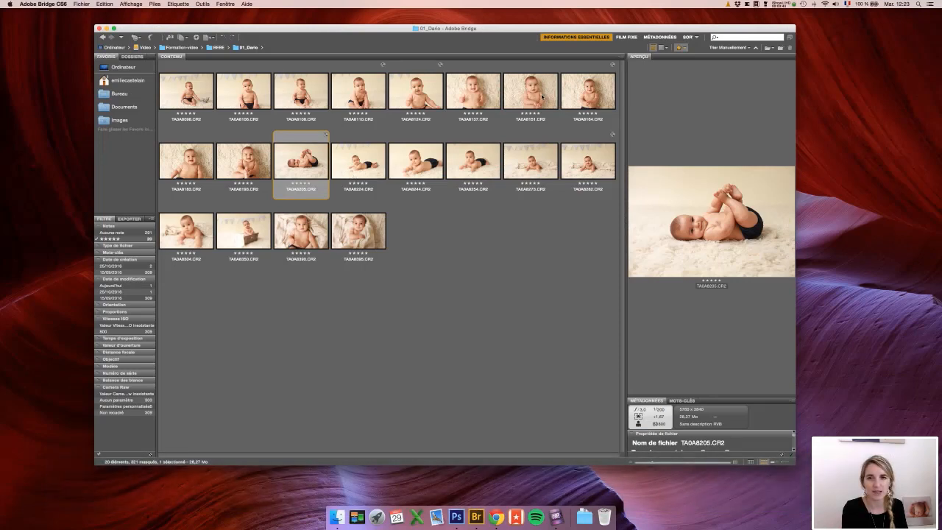
Open photos TA0A8164.CR2, TA0A8110.CR2 and TA0A8205.CR2 together in Camera Raw
{"action": "left_click", "coordinate": [578, 96]}
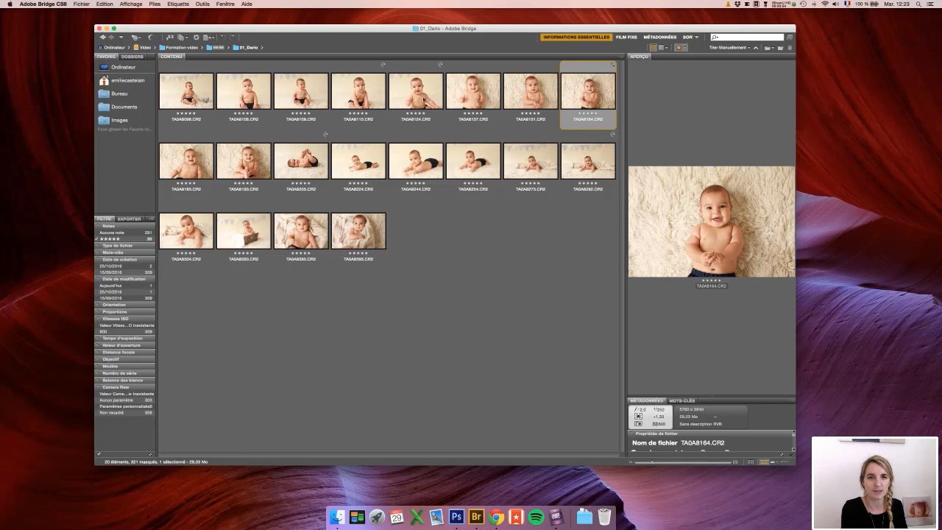
{"action": "left_click", "coordinate": [353, 99], "text": "super"}
{"action": "left_click", "coordinate": [307, 152], "text": "super"}
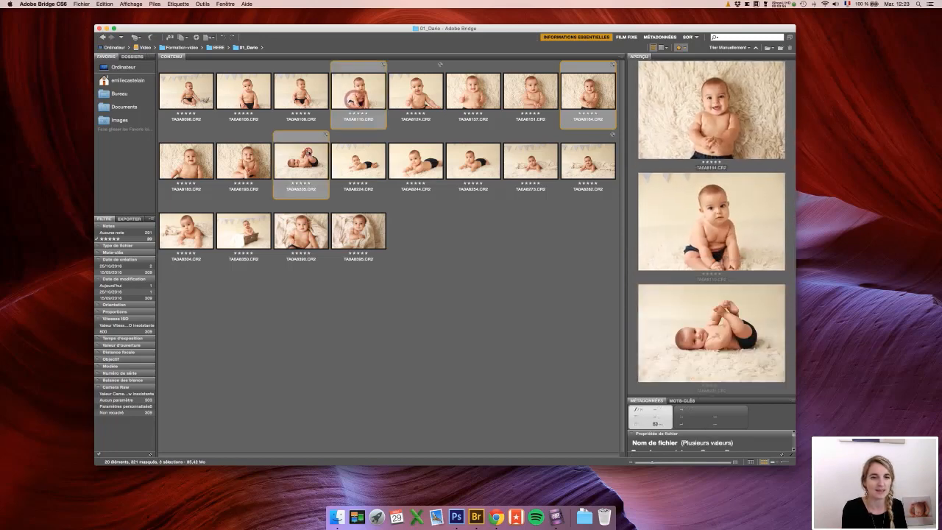
{"action": "double_click", "coordinate": [307, 152]}
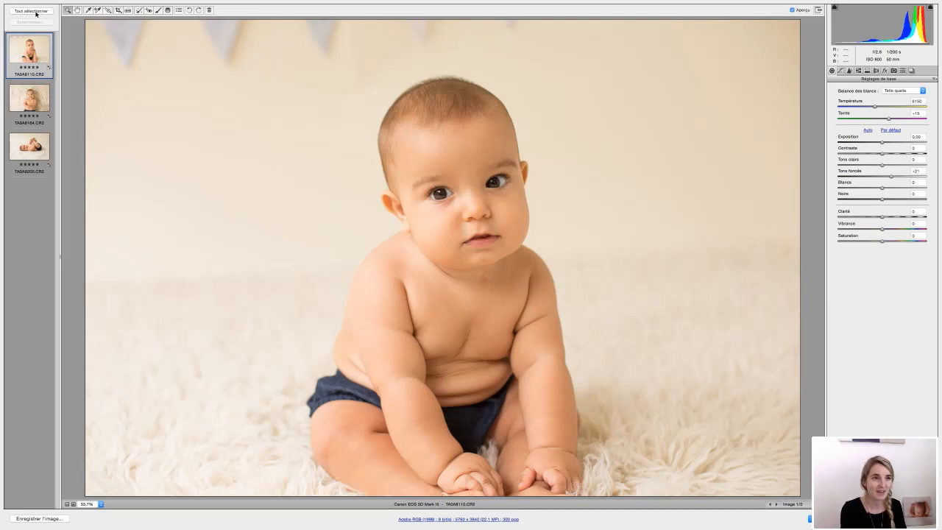
Compare photo TA0A8164.CR2 with its shadows (Tons foncés) set to +23 and to -1
{"action": "left_click", "coordinate": [32, 97]}
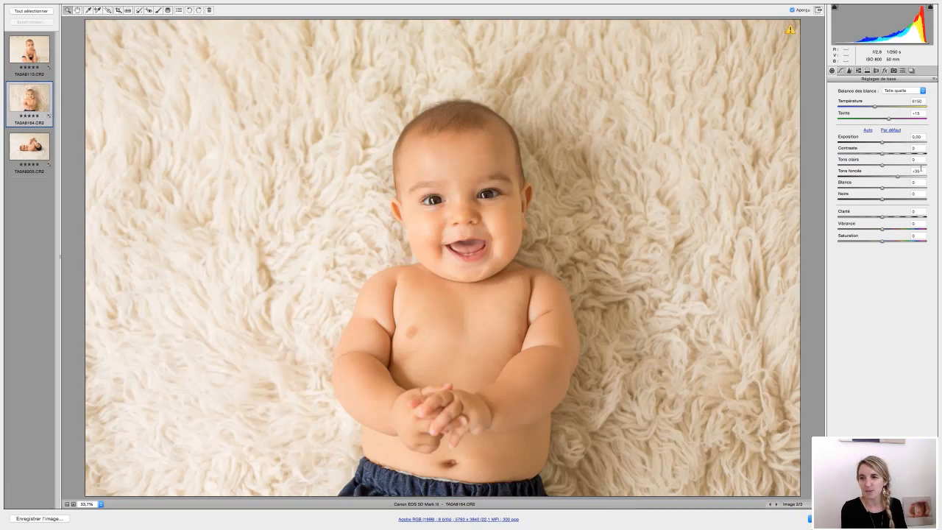
{"action": "left_click_drag", "start_coordinate": [883, 177], "coordinate": [892, 178]}
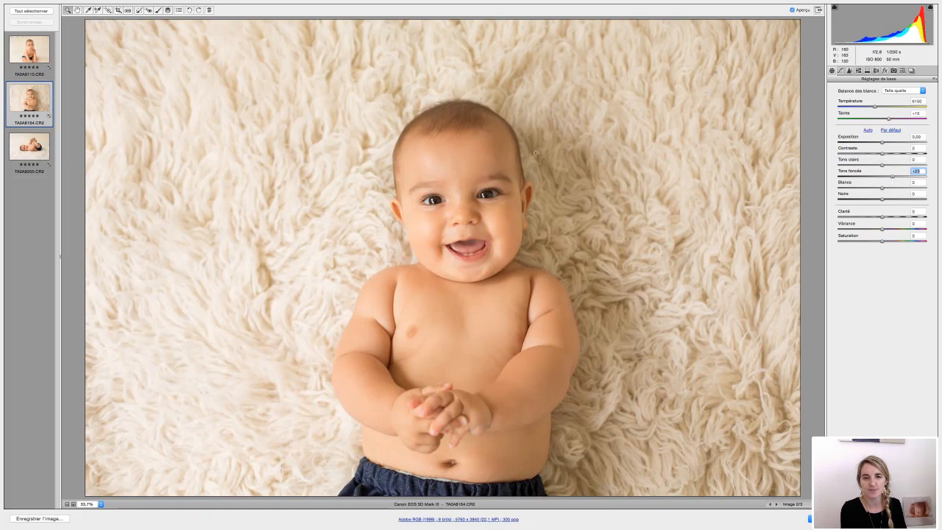
{"action": "double_click", "coordinate": [882, 177]}
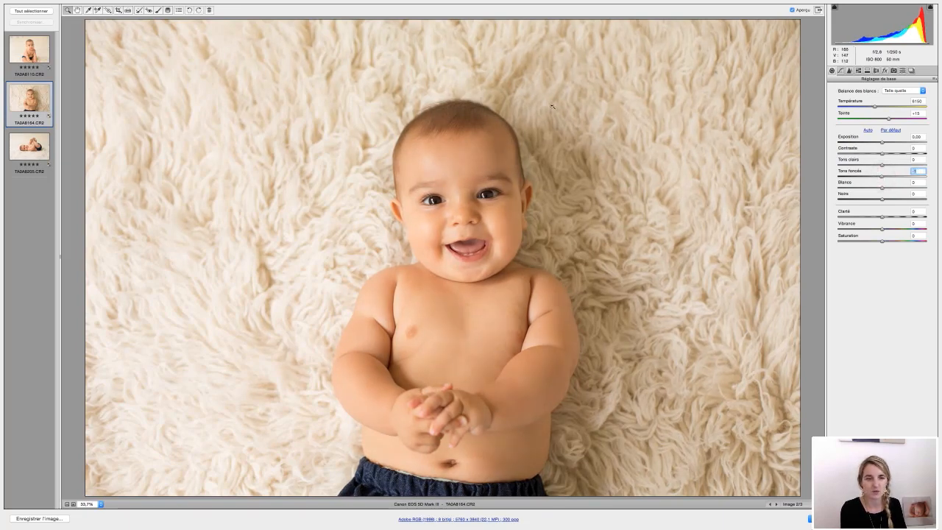
Inspect the fur rug in photo TA0A8164.CR2 at 300% and 100% and return to a 25% view
{"action": "left_click_drag", "start_coordinate": [193, 227], "coordinate": [223, 152]}
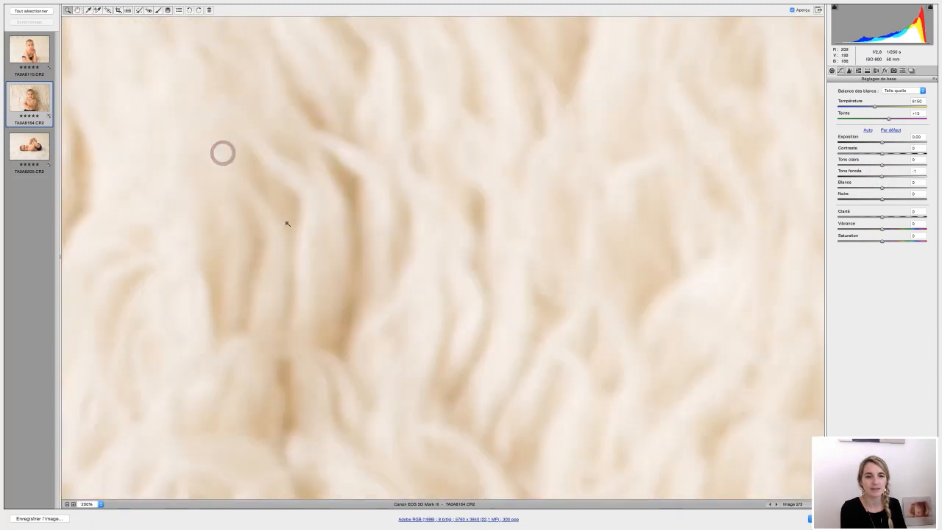
{"action": "left_click", "coordinate": [287, 223]}
{"action": "left_click", "coordinate": [101, 504]}
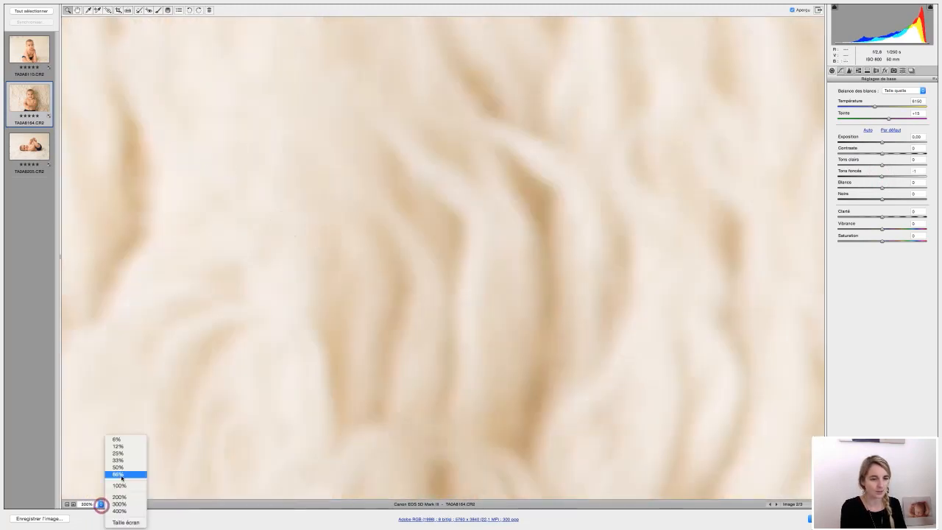
{"action": "left_click", "coordinate": [120, 486]}
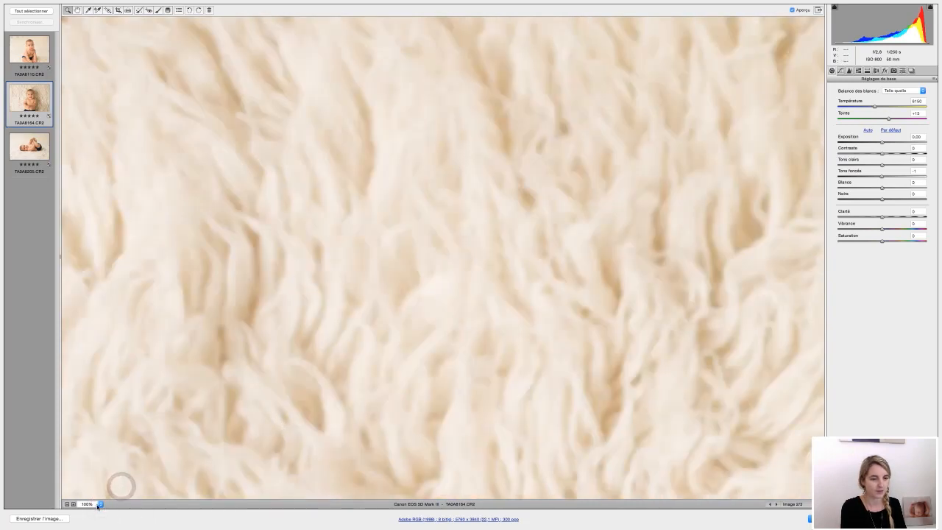
{"action": "left_click", "coordinate": [98, 504]}
{"action": "left_click", "coordinate": [119, 457]}
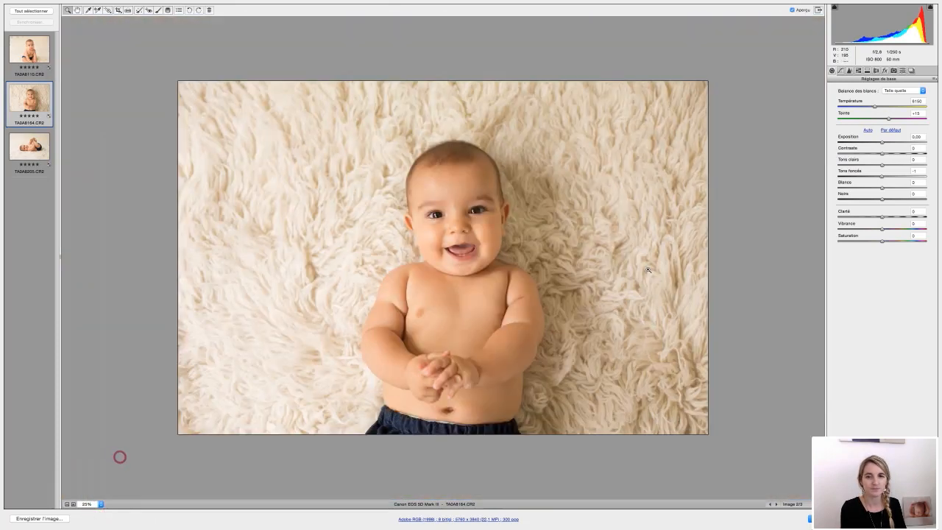
Raise the shadows (Tons foncés) of photo TA0A8164.CR2 and display photos TA0A8110.CR2 and TA0A8205.CR2
{"action": "left_click", "coordinate": [894, 176]}
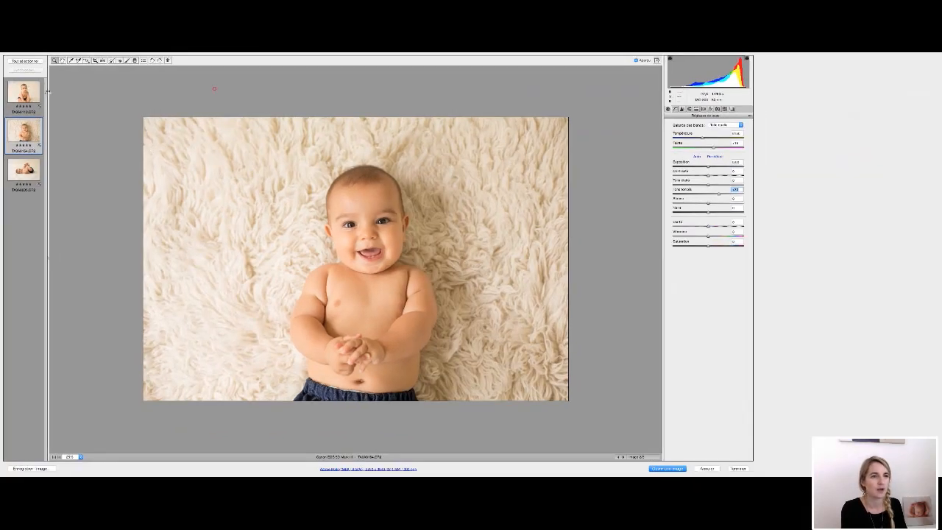
{"action": "left_click", "coordinate": [37, 92]}
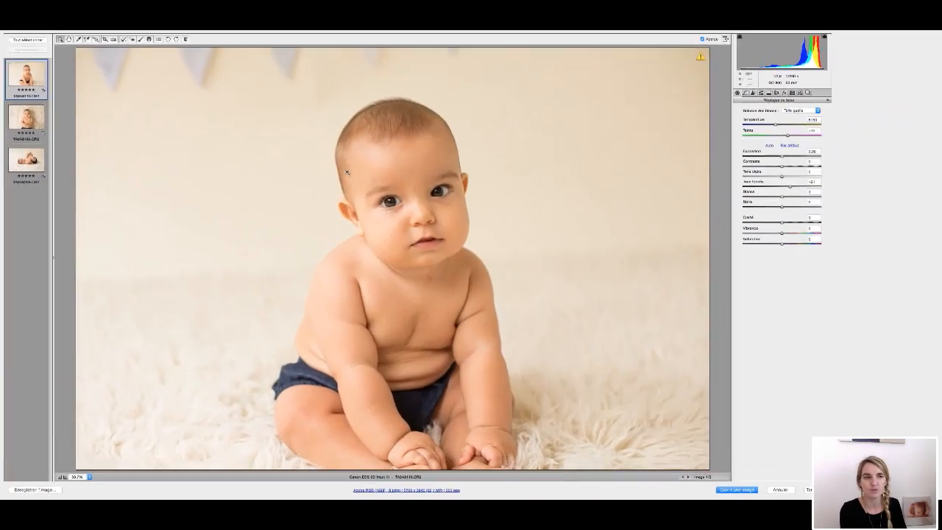
{"action": "left_click", "coordinate": [27, 160]}
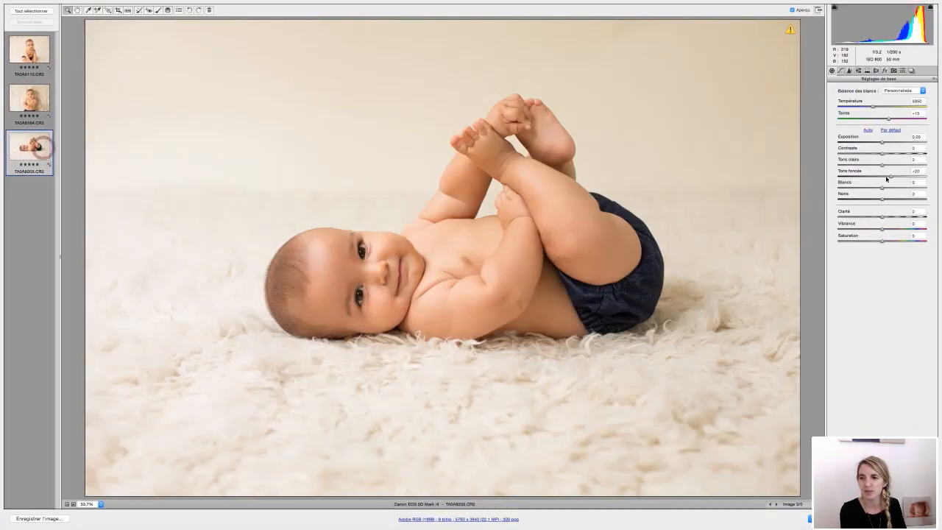
Open all three raw photos in Photoshop and straighten TA0A8205.CR2 by rotating it about 0.7° with the Crop tool
{"action": "left_click", "coordinate": [31, 10]}
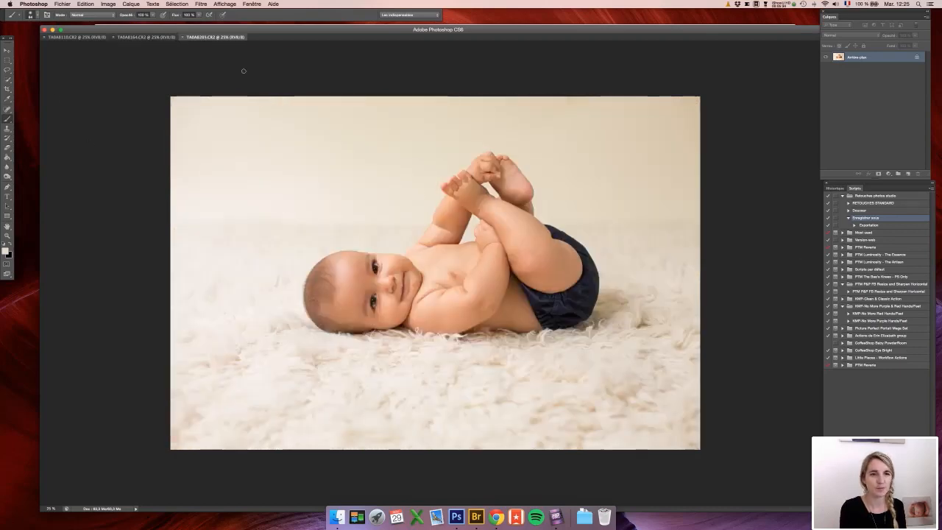
{"action": "left_click", "coordinate": [8, 89]}
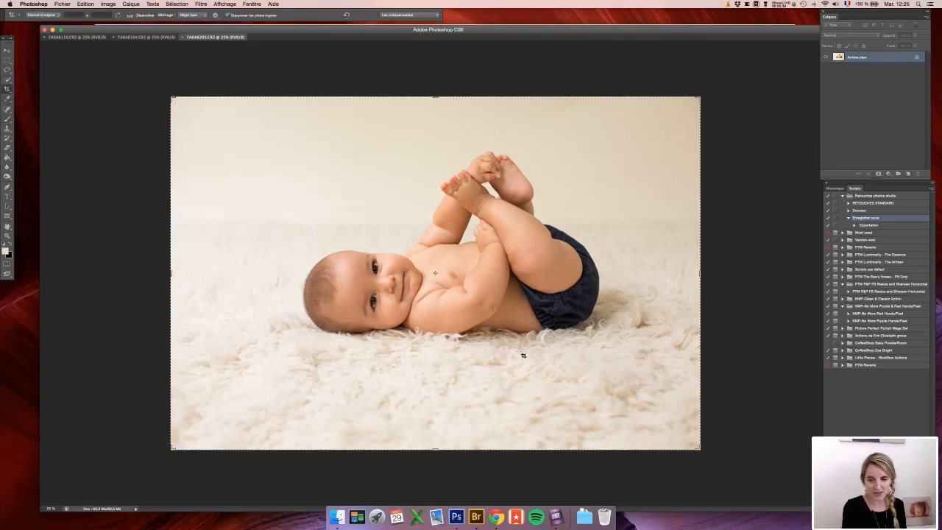
{"action": "left_click_drag", "start_coordinate": [742, 471], "coordinate": [723, 465]}
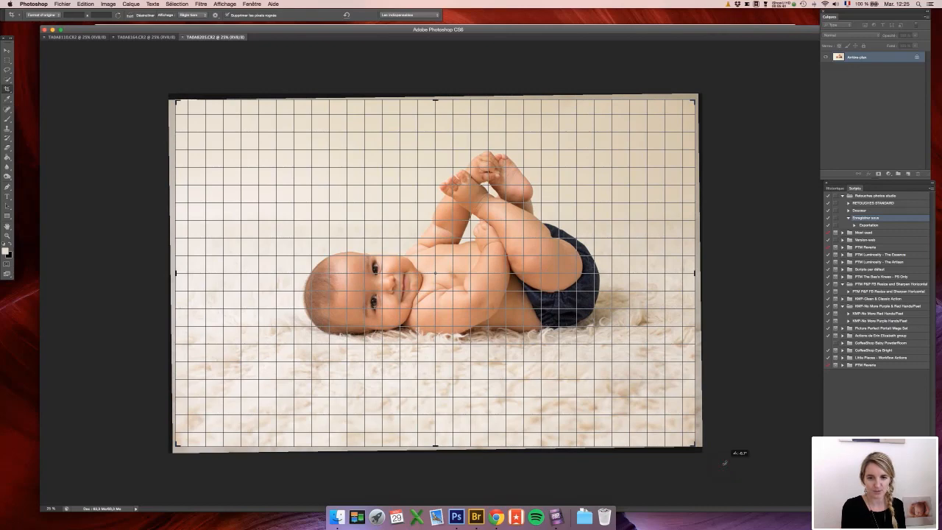
{"action": "left_click_drag", "start_coordinate": [724, 463], "coordinate": [725, 463]}
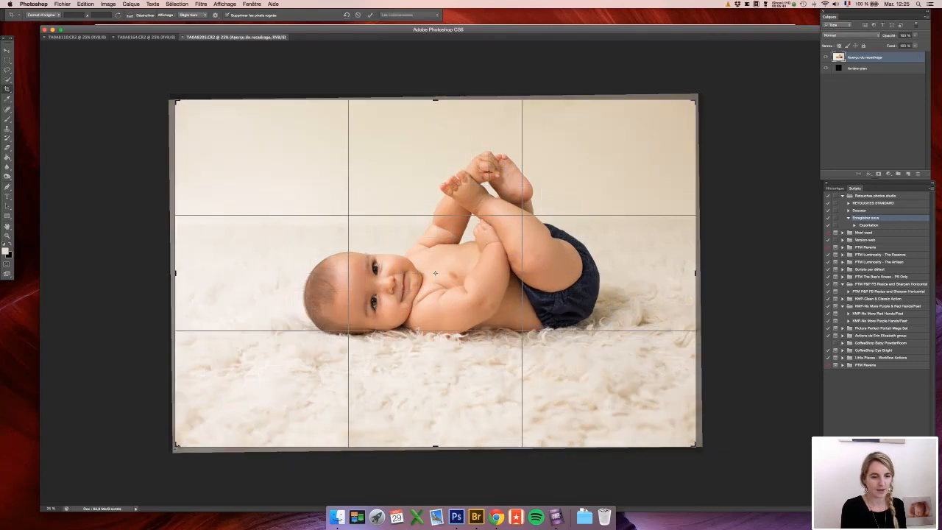
Shift the photo down and left inside the crop frame, leaving empty strips at its upper and right edges, and apply the crop
{"action": "left_click_drag", "start_coordinate": [176, 446], "coordinate": [189, 434]}
{"action": "left_click_drag", "start_coordinate": [682, 109], "coordinate": [693, 100]}
{"action": "left_click_drag", "start_coordinate": [445, 259], "coordinate": [462, 264]}
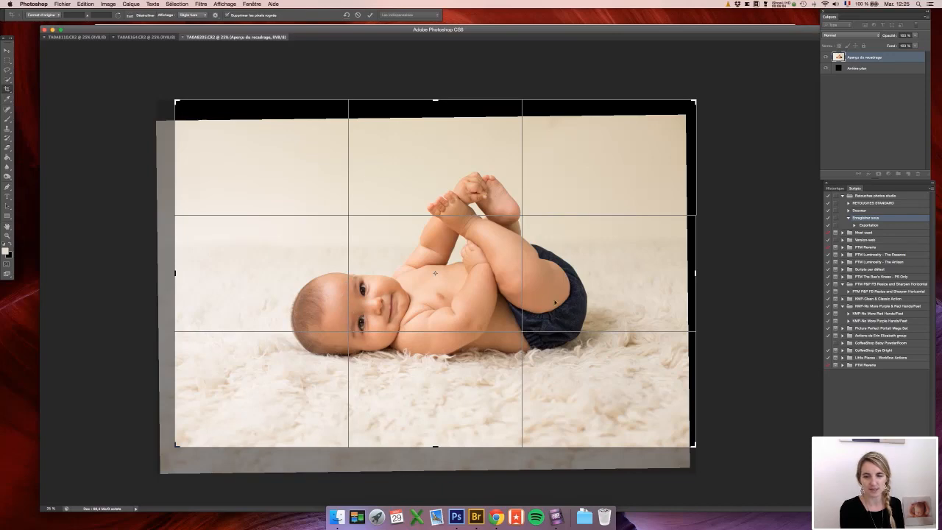
{"action": "double_click", "coordinate": [487, 283]}
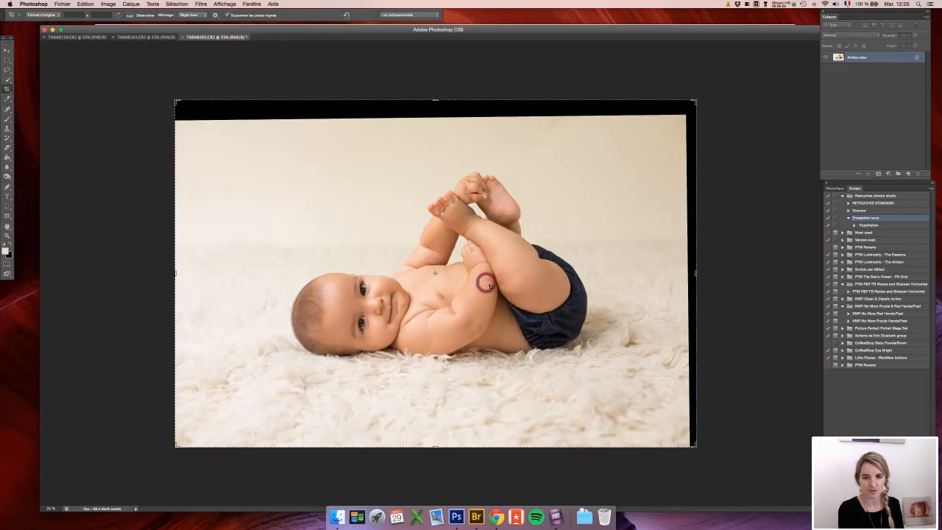
Fill the black strip along the photo's upper edge using content-aware fill (Contenu pris en compte) at 100% opacity, and deselect it
{"action": "key", "text": "m"}
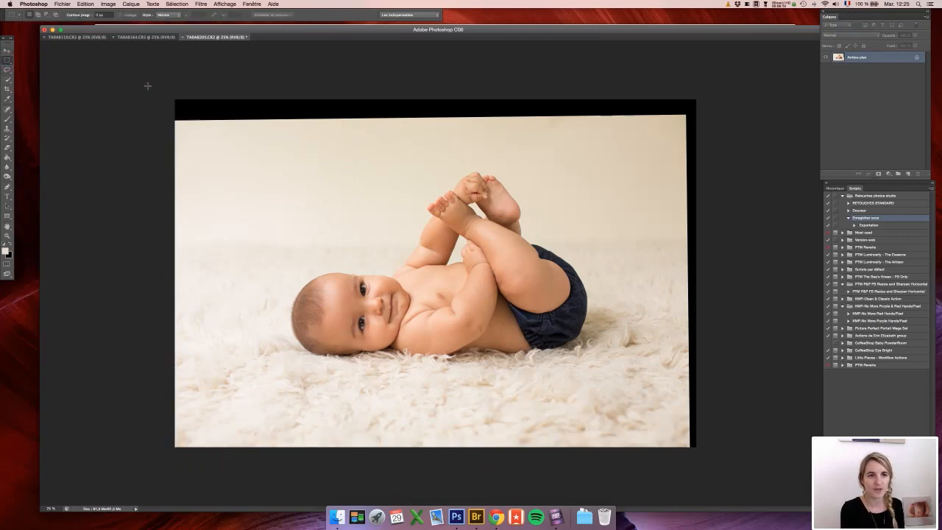
{"action": "left_click_drag", "start_coordinate": [147, 86], "coordinate": [798, 119]}
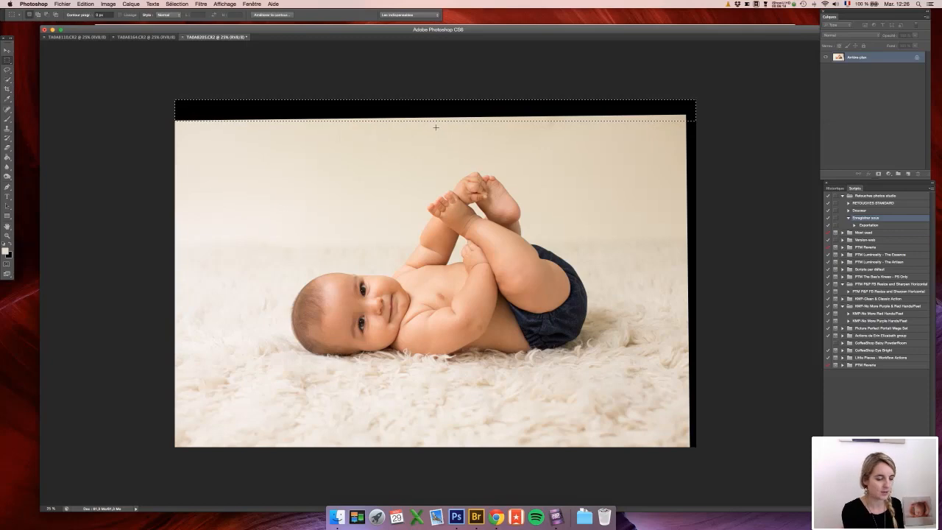
{"action": "key", "text": "shift+BackSpace"}
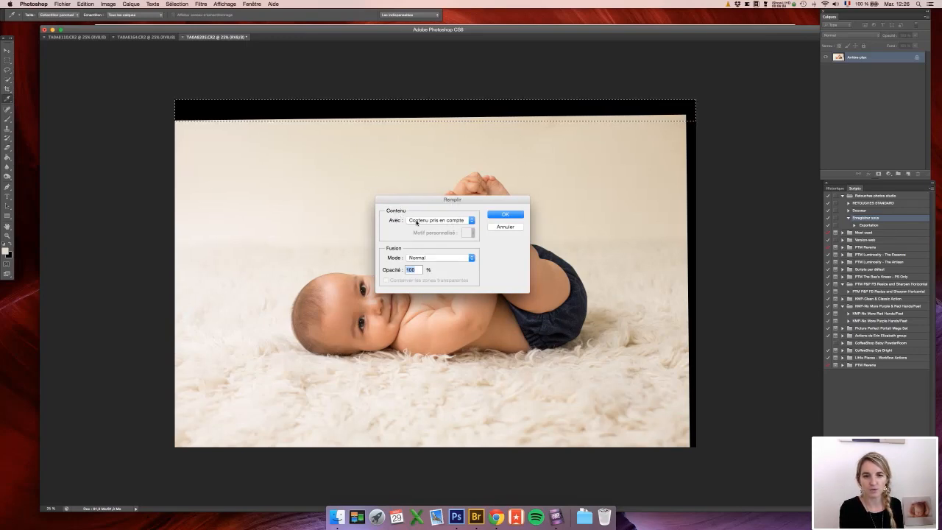
{"action": "left_click", "coordinate": [505, 214]}
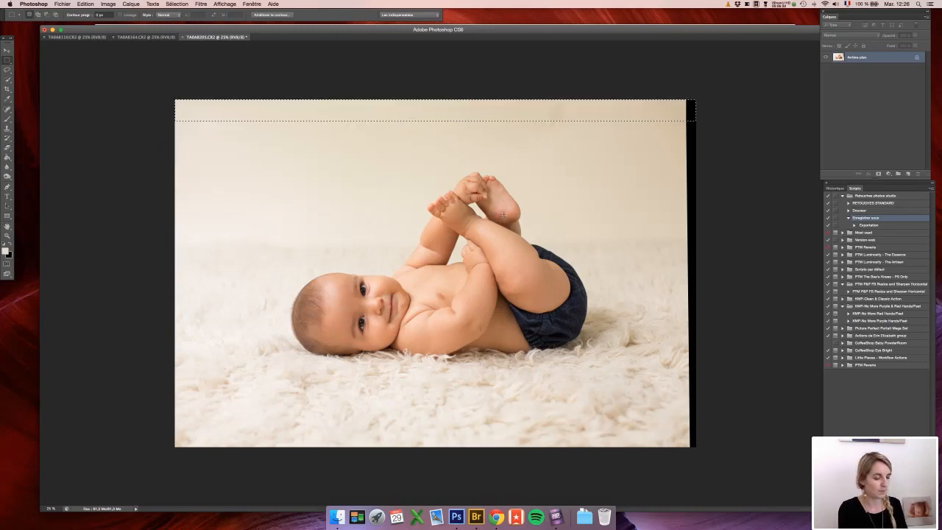
{"action": "key", "text": "super+d"}
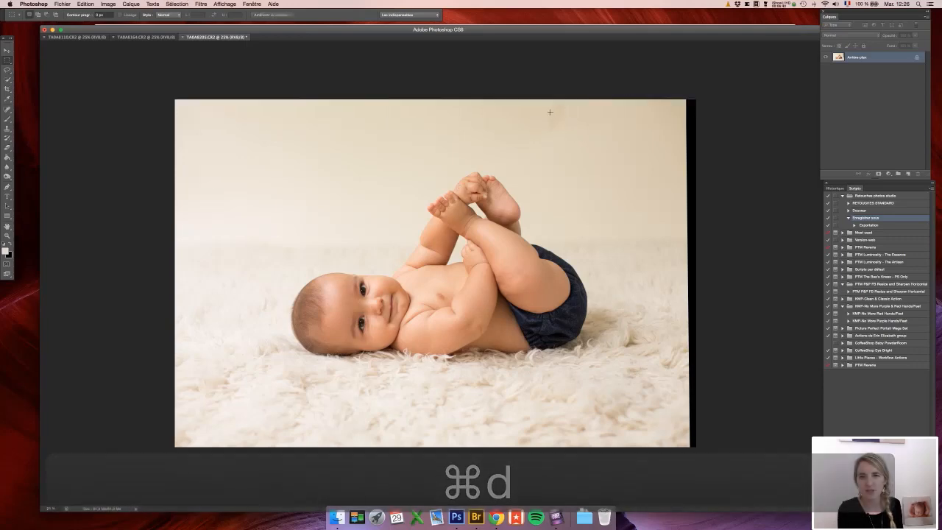
Clone out the dark mark in the backdrop above and right of the baby's feet with the Clone Stamp at 30% opacity
{"action": "left_click", "coordinate": [8, 128]}
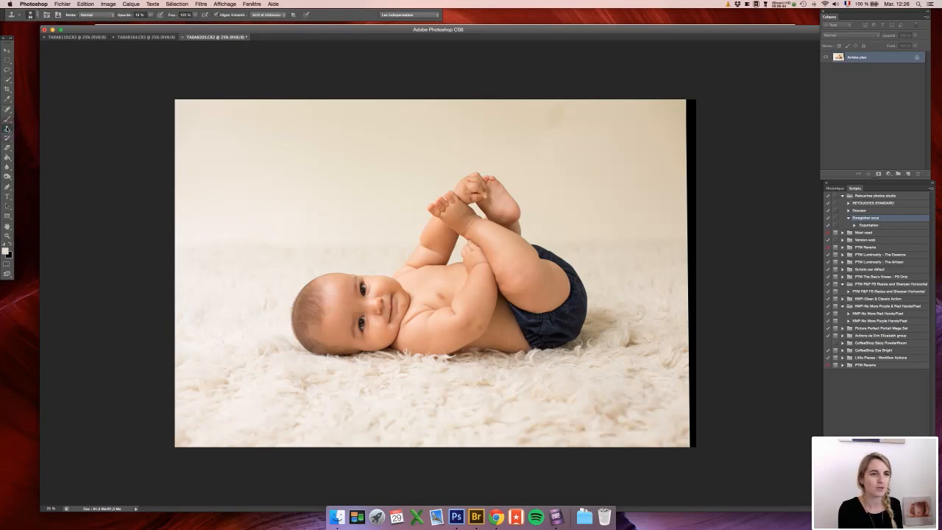
{"action": "left_click", "coordinate": [31, 15]}
{"action": "left_click_drag", "start_coordinate": [70, 36], "coordinate": [71, 35]}
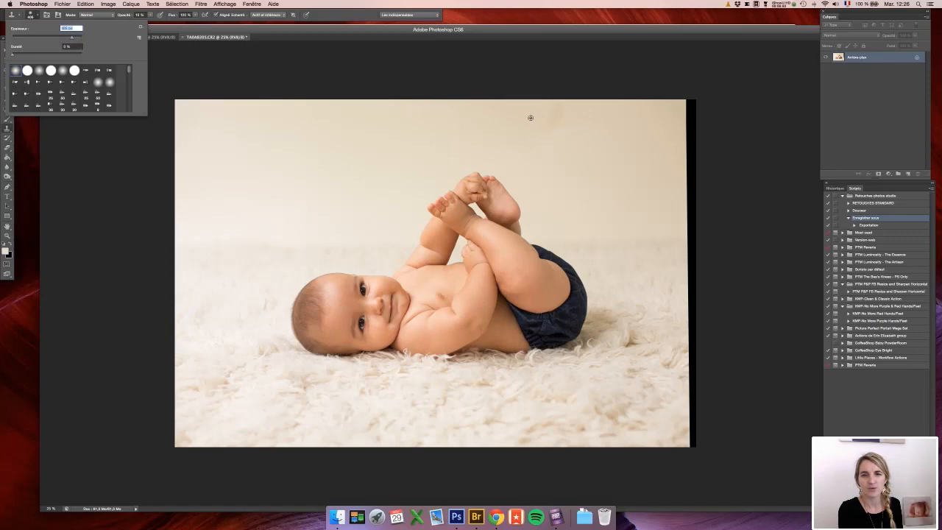
{"action": "left_click", "coordinate": [123, 16]}
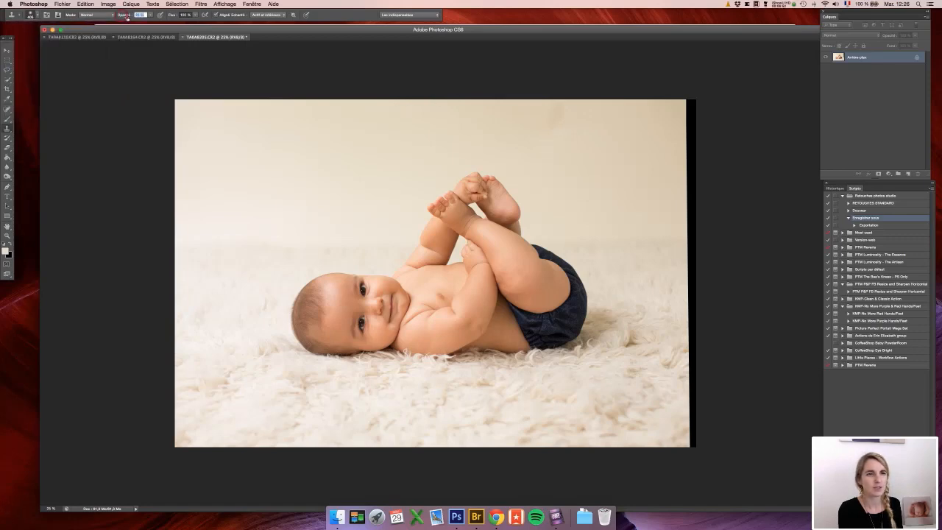
{"action": "type", "text": "30"}
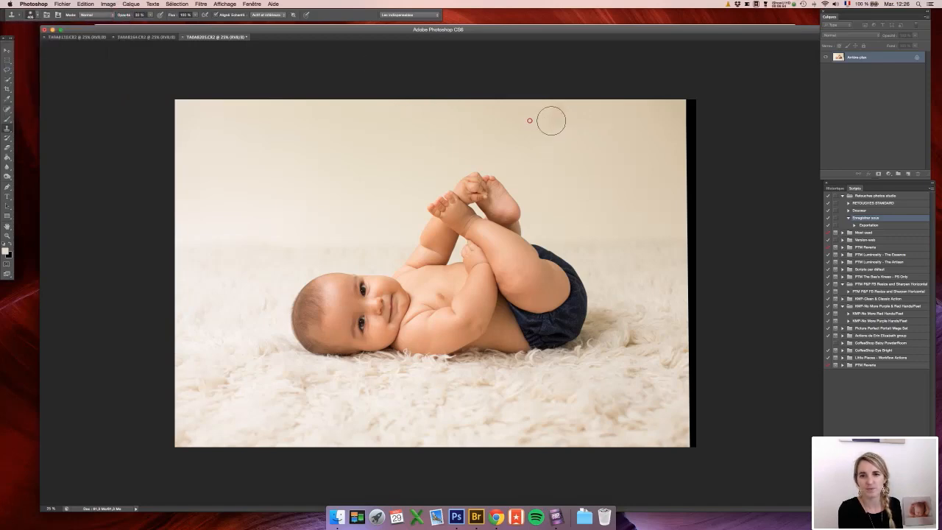
{"action": "left_click", "coordinate": [528, 120]}
{"action": "left_click", "coordinate": [552, 116]}
{"action": "left_click", "coordinate": [556, 113]}
{"action": "left_click", "coordinate": [571, 98]}
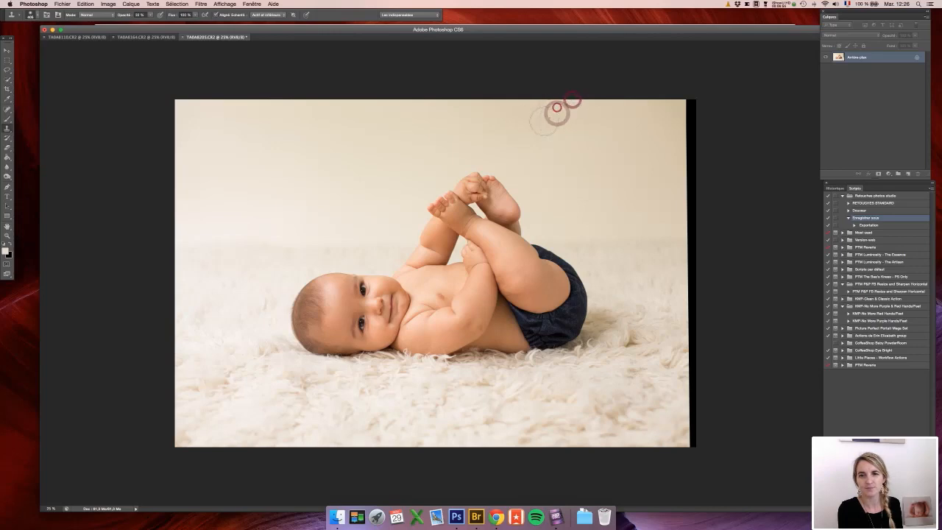
{"action": "left_click", "coordinate": [550, 118]}
{"action": "left_click", "coordinate": [558, 109]}
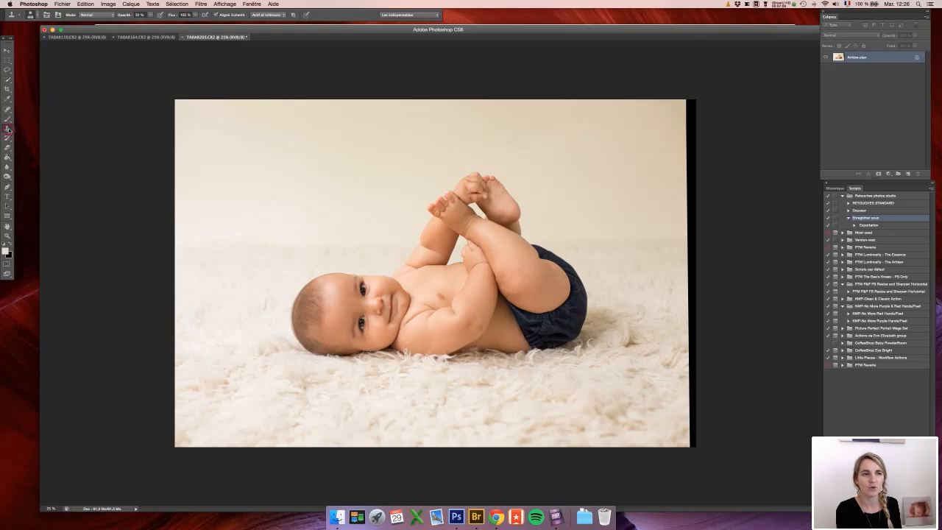
Cover the black strip along the photo's right edge on a new layer with the Clone Stamp at 100% opacity
{"action": "key", "text": "0"}
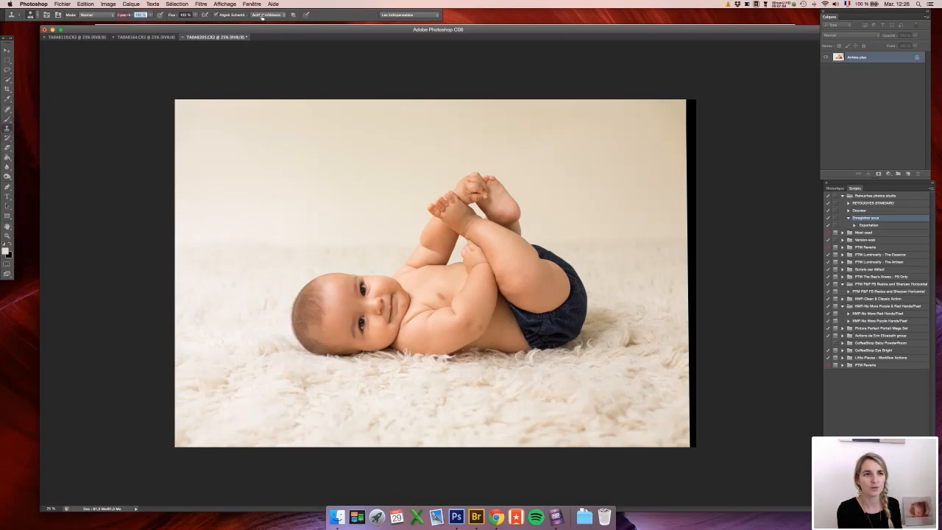
{"action": "left_click", "coordinate": [909, 173]}
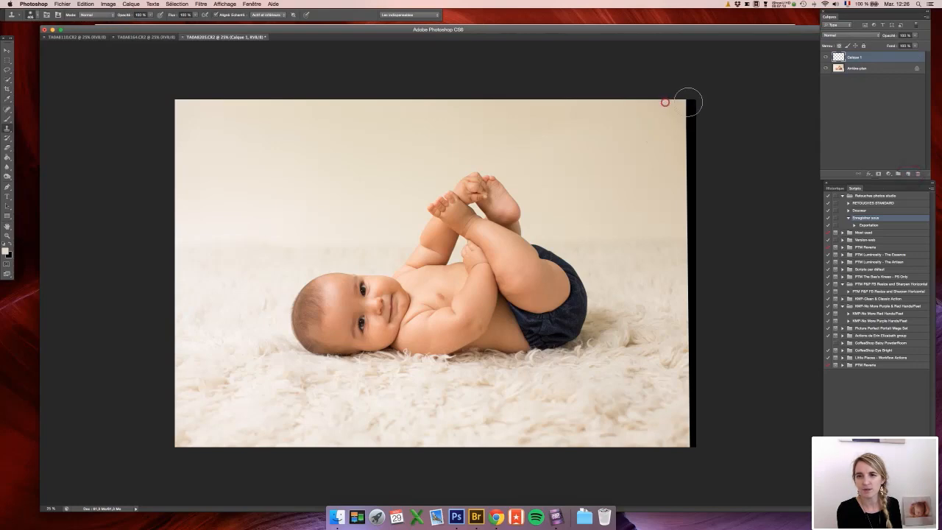
{"action": "left_click_drag", "start_coordinate": [688, 103], "coordinate": [690, 441]}
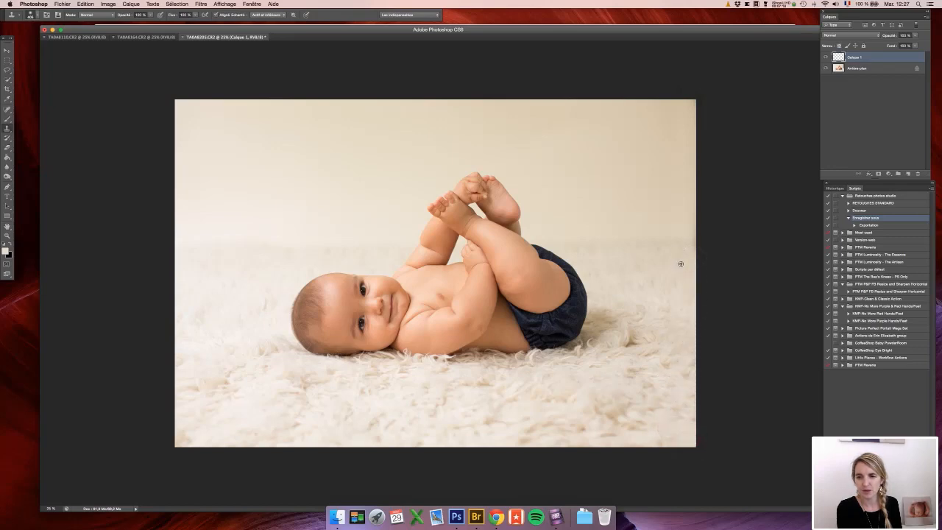
Blend the cloned right edge of the backdrop and fur rug by stamping from several nearby source points
{"action": "left_click", "coordinate": [678, 386], "text": "alt"}
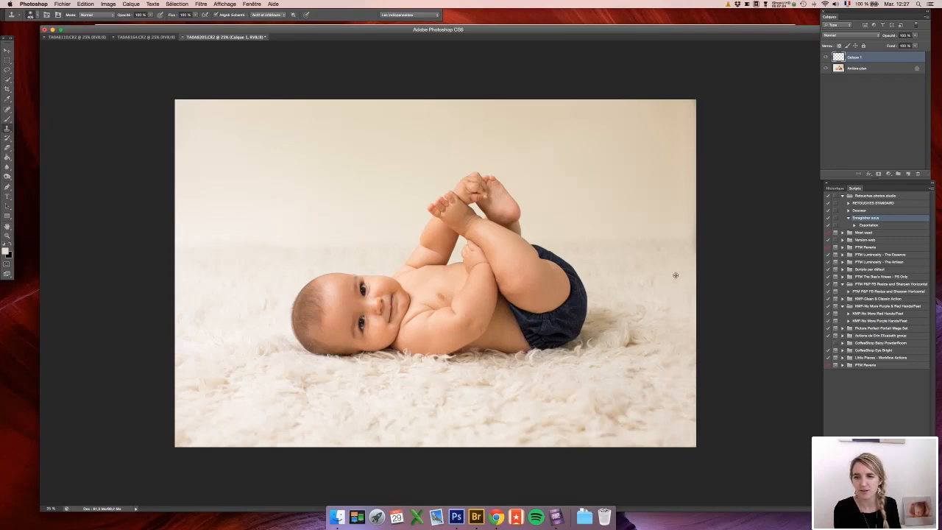
{"action": "left_click", "coordinate": [660, 254], "text": "alt"}
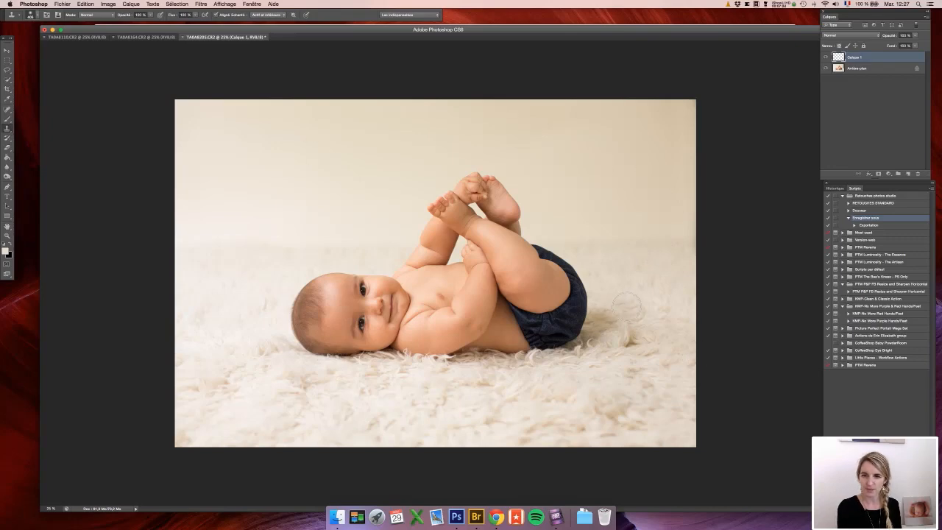
{"action": "left_click", "coordinate": [666, 169], "text": "alt"}
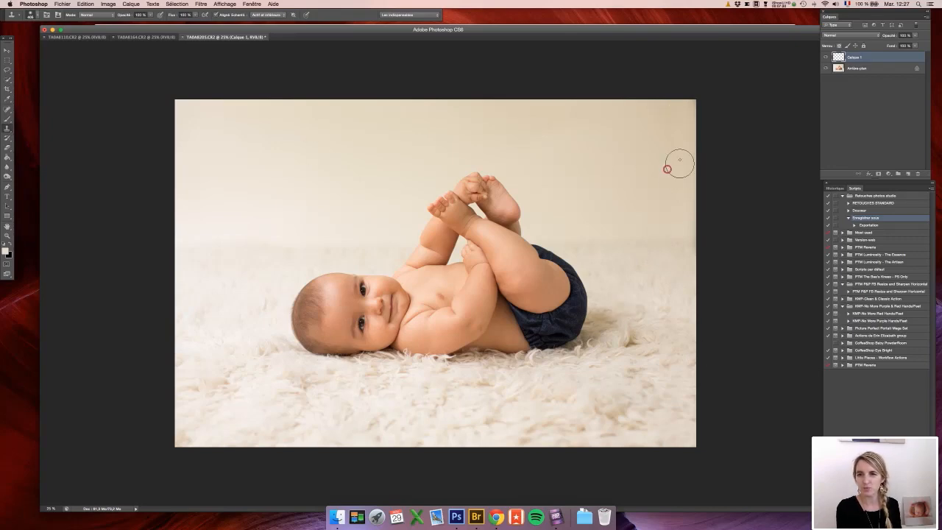
{"action": "left_click", "coordinate": [686, 109]}
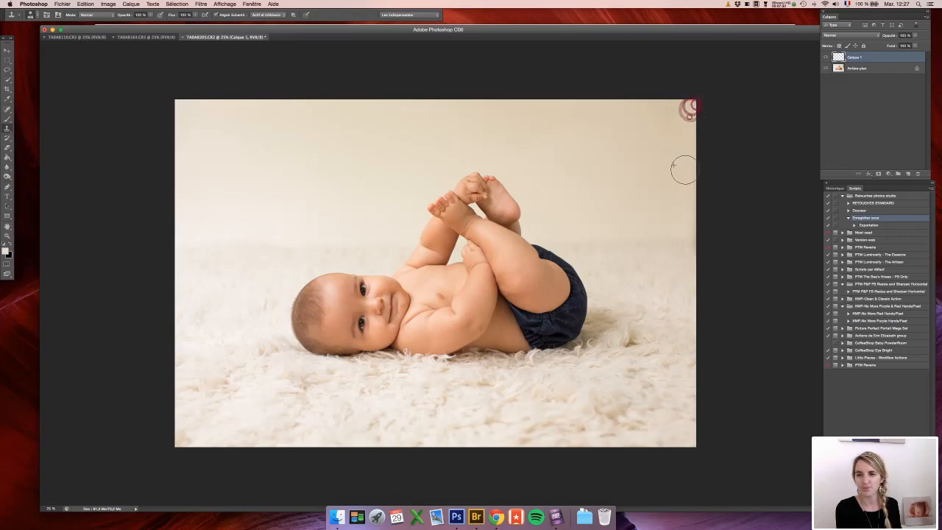
{"action": "left_click", "coordinate": [673, 236], "text": "alt"}
{"action": "left_click", "coordinate": [688, 189]}
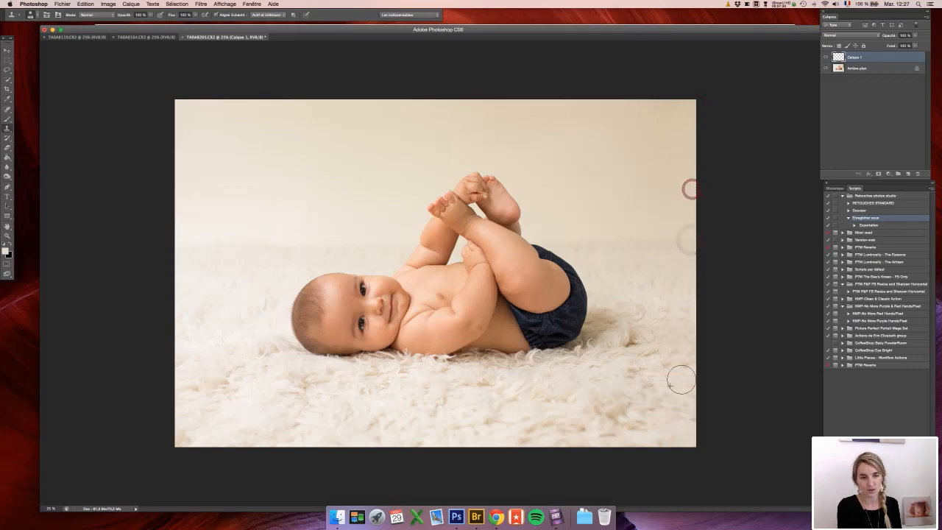
Merge the clone retouching layer down into the background layer
{"action": "left_click", "coordinate": [11, 255]}
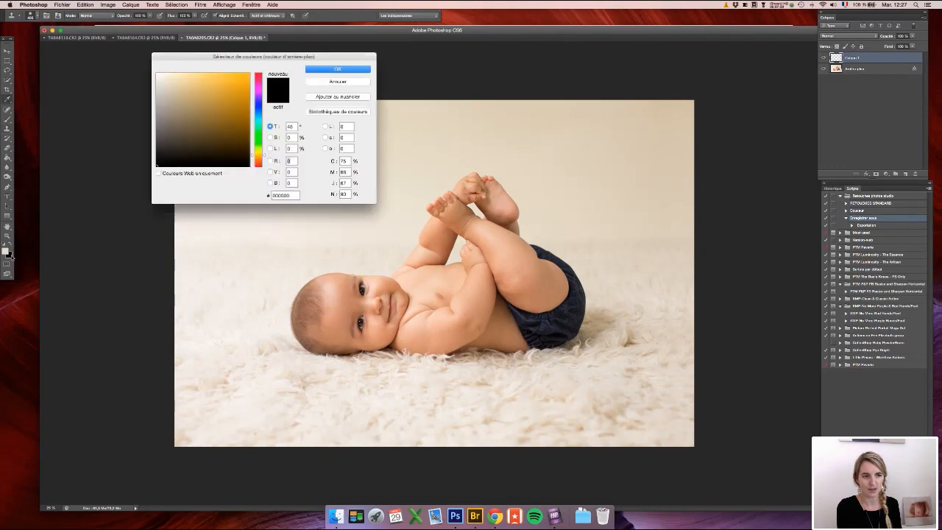
{"action": "left_click", "coordinate": [326, 82]}
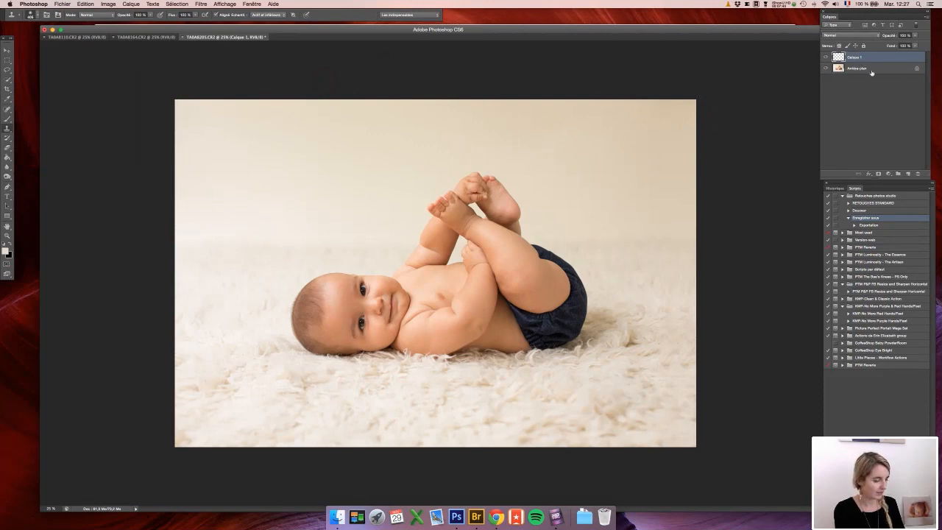
{"action": "key", "text": "super+e"}
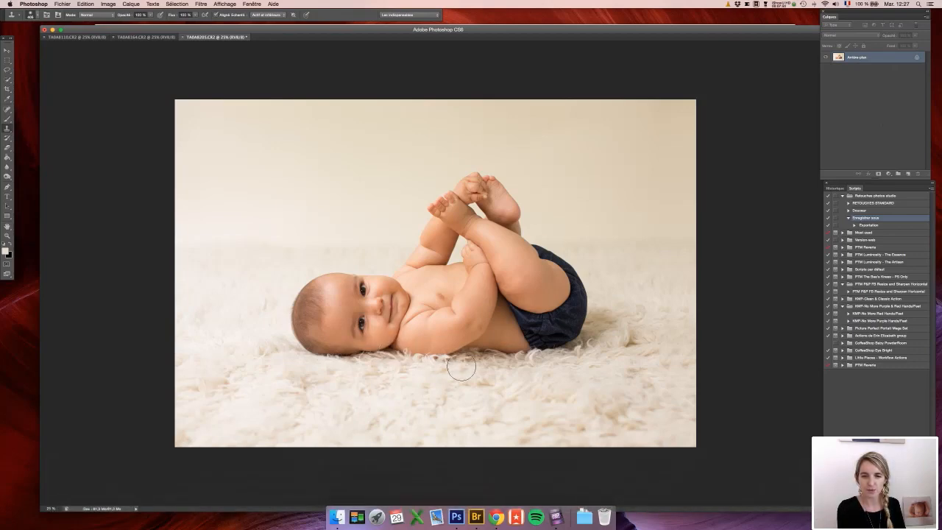
Try the Imagenomic Portraiture filter with the Default preset on the background layer, and revert the photo to its merged state
{"action": "left_click", "coordinate": [200, 4]}
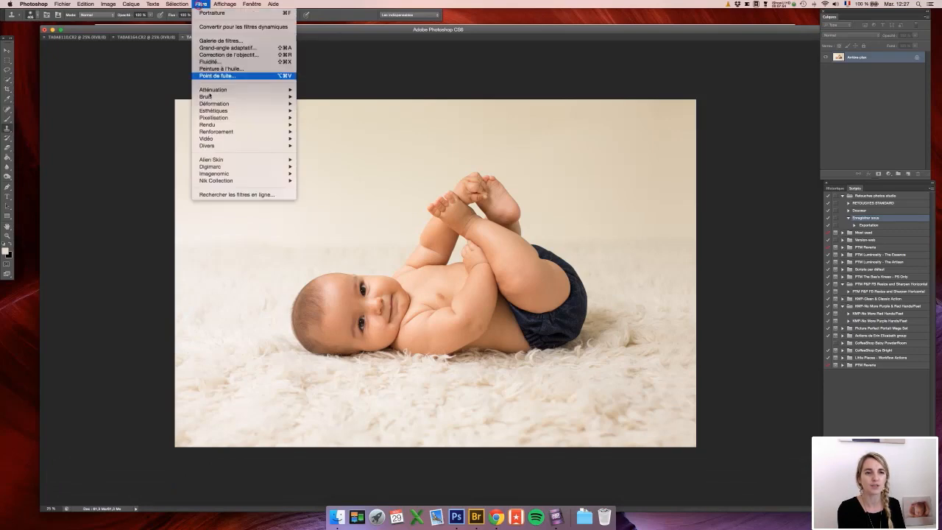
{"action": "mouse_move", "coordinate": [265, 174]}
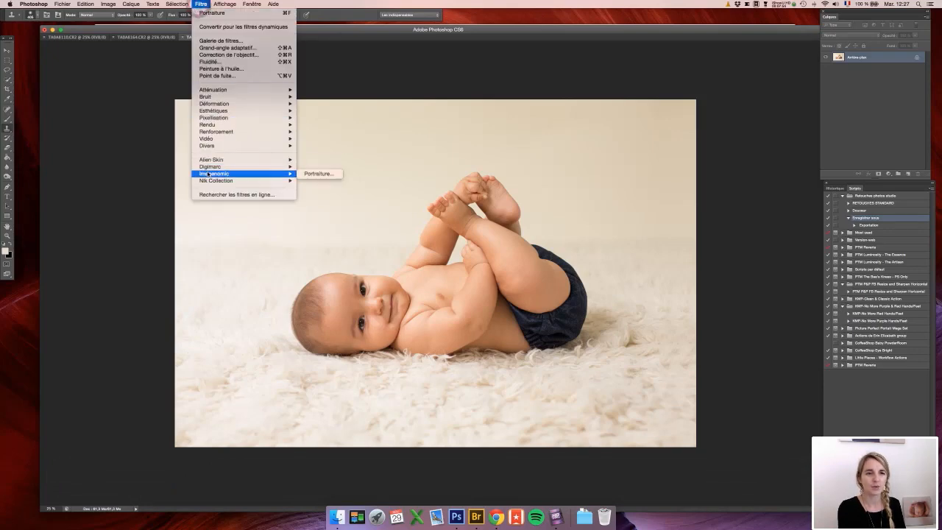
{"action": "left_click", "coordinate": [328, 174]}
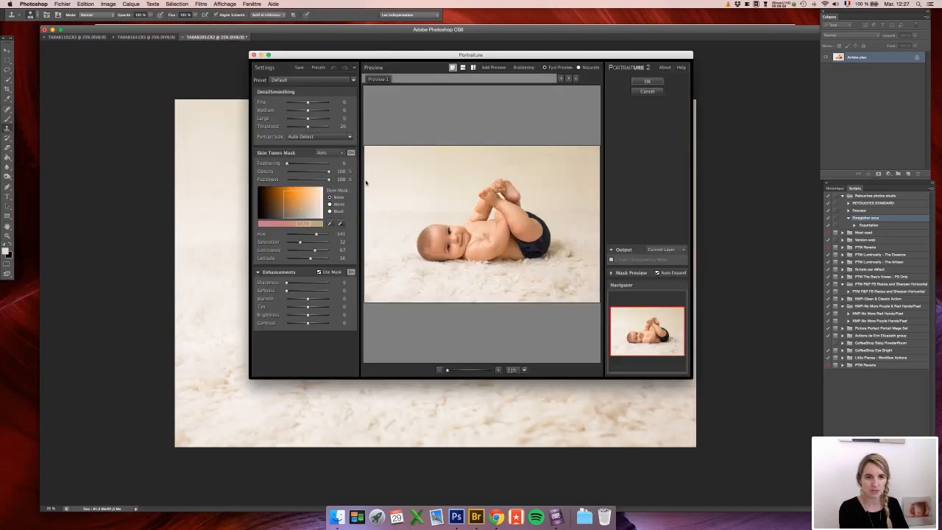
{"action": "left_click", "coordinate": [647, 82]}
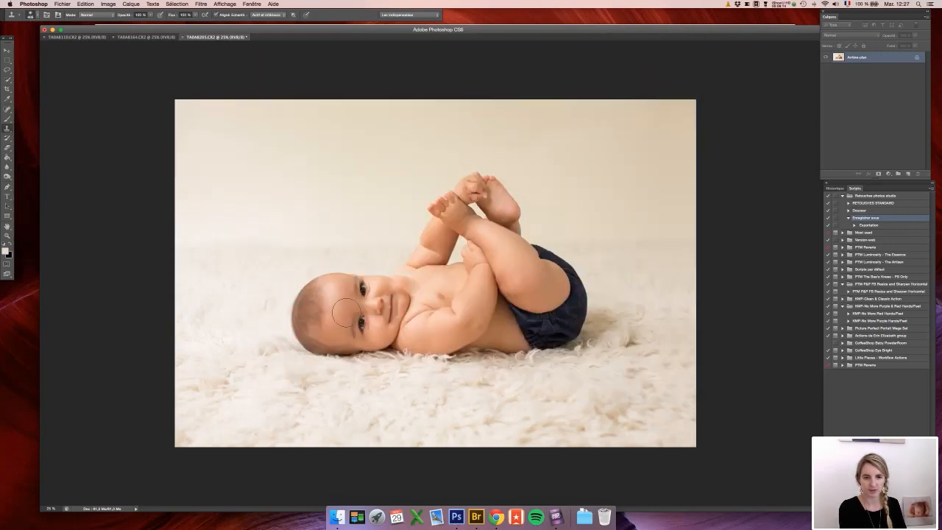
{"action": "left_click", "coordinate": [836, 188]}
{"action": "left_click", "coordinate": [868, 359]}
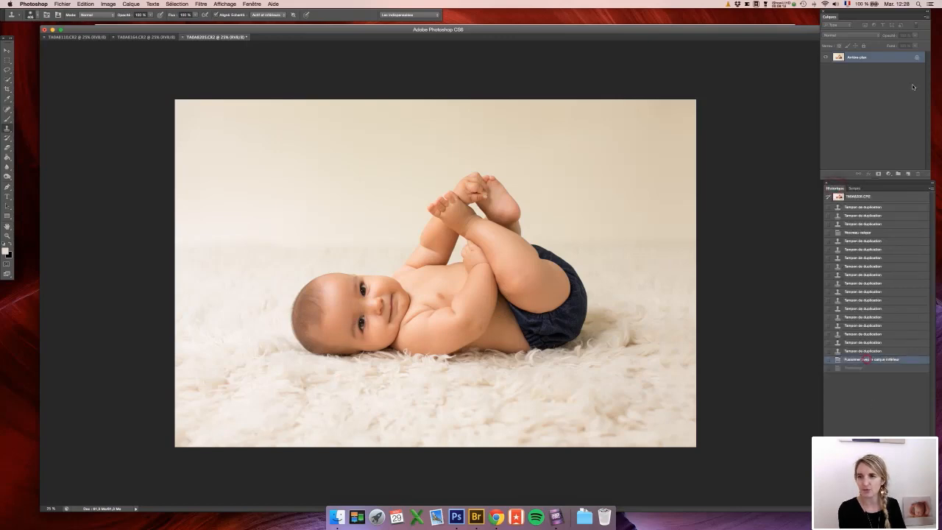
Duplicate the background layer and apply the Imagenomic Portraiture filter with the Default preset to the copy
{"action": "left_click_drag", "start_coordinate": [897, 88], "coordinate": [907, 174]}
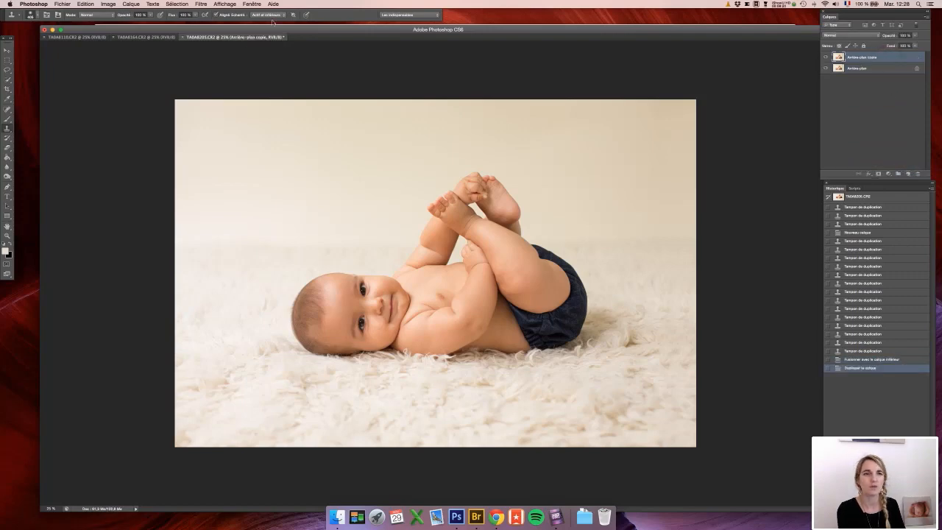
{"action": "left_click", "coordinate": [200, 3]}
{"action": "mouse_move", "coordinate": [283, 160]}
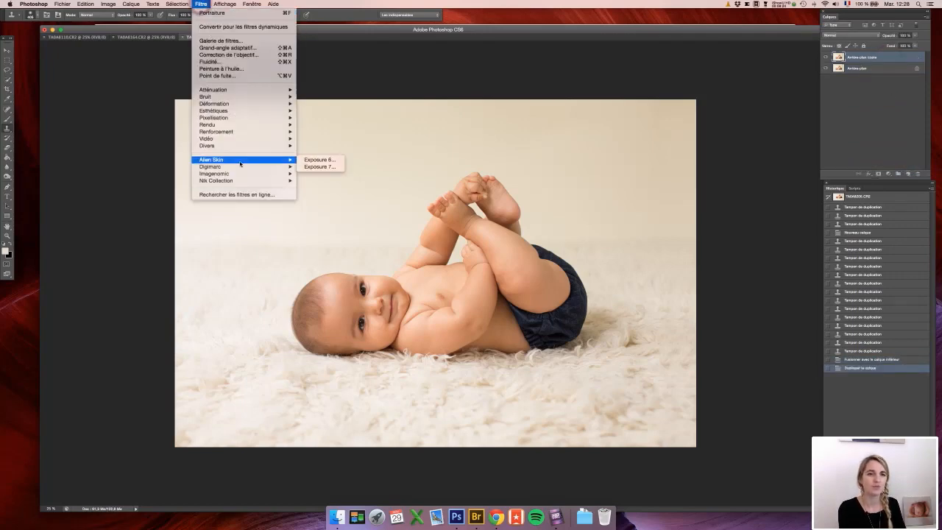
{"action": "left_click", "coordinate": [315, 175]}
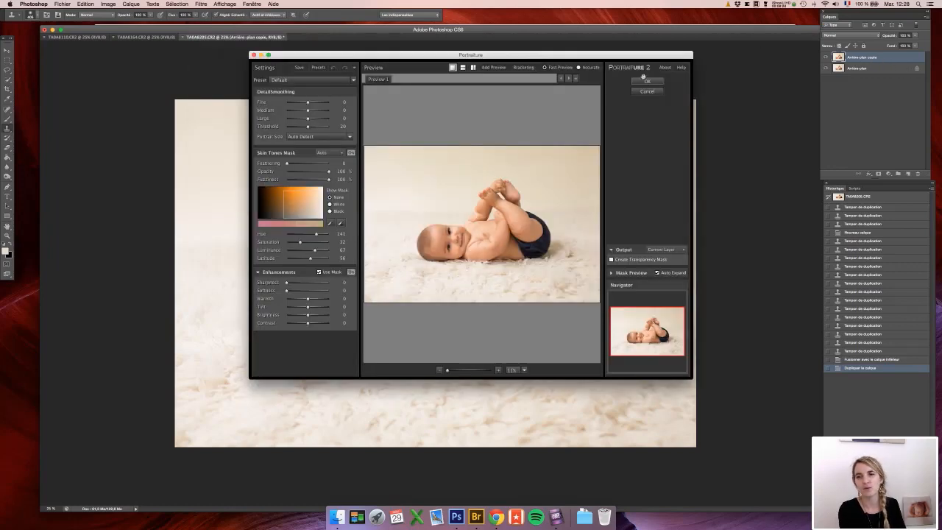
{"action": "left_click", "coordinate": [647, 82]}
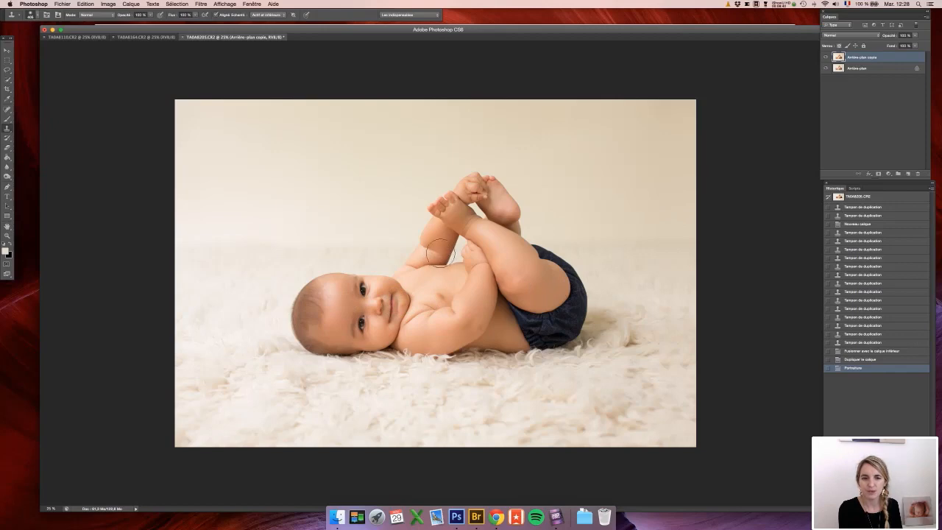
Set the smoothed layer copy's opacity to about 75% and add a layer mask to it
{"action": "left_click", "coordinate": [890, 36]}
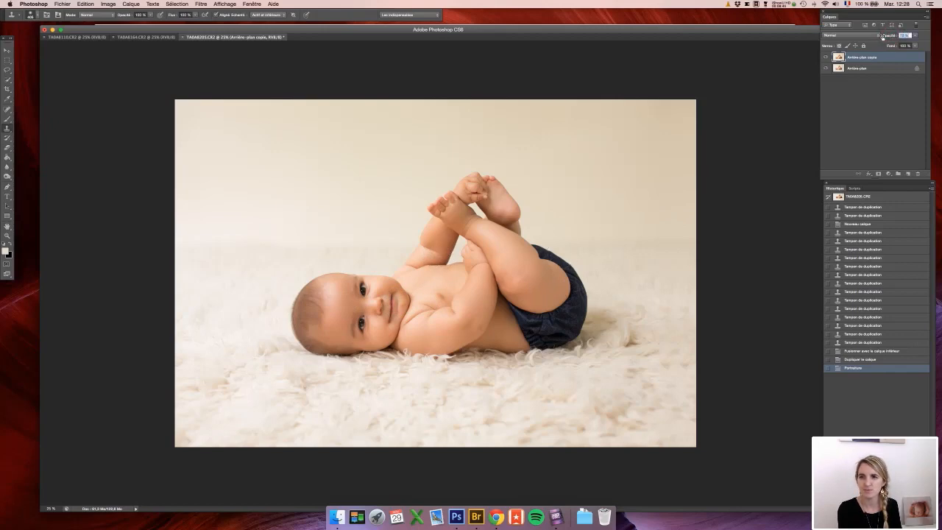
{"action": "type", "text": "76"}
{"action": "key", "text": "Return"}
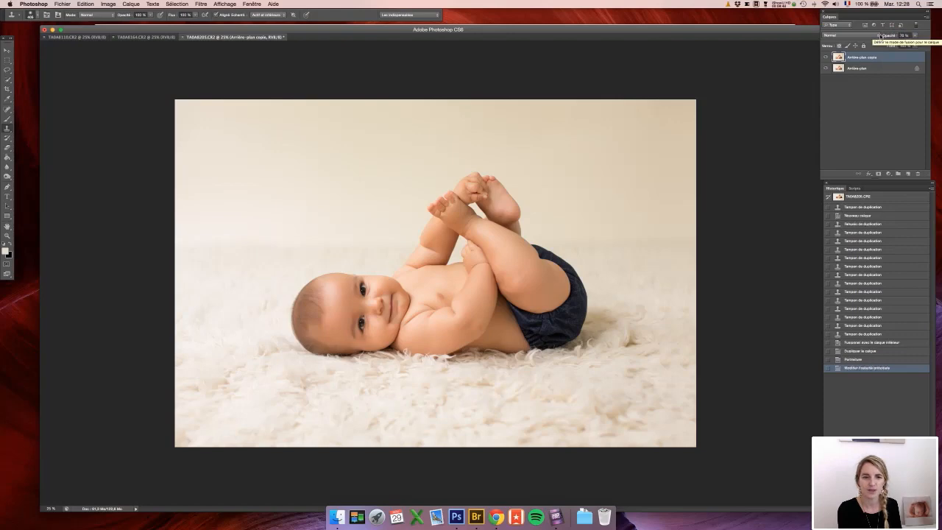
{"action": "key", "text": "super+plus"}
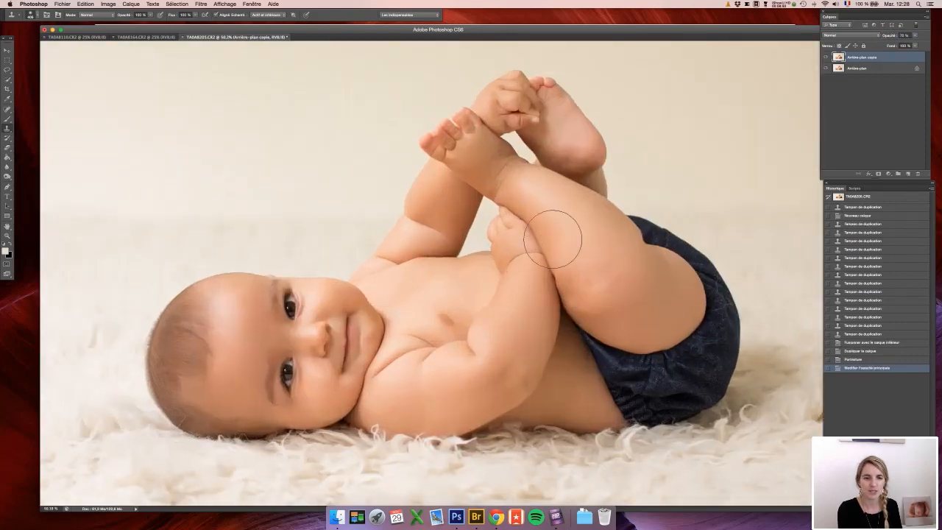
{"action": "scroll", "coordinate": [552, 239], "scroll_direction": "left", "scroll_amount": 3}
{"action": "scroll", "coordinate": [553, 240], "scroll_direction": "down", "scroll_amount": 3}
{"action": "scroll", "coordinate": [553, 239], "scroll_direction": "down", "scroll_amount": 2}
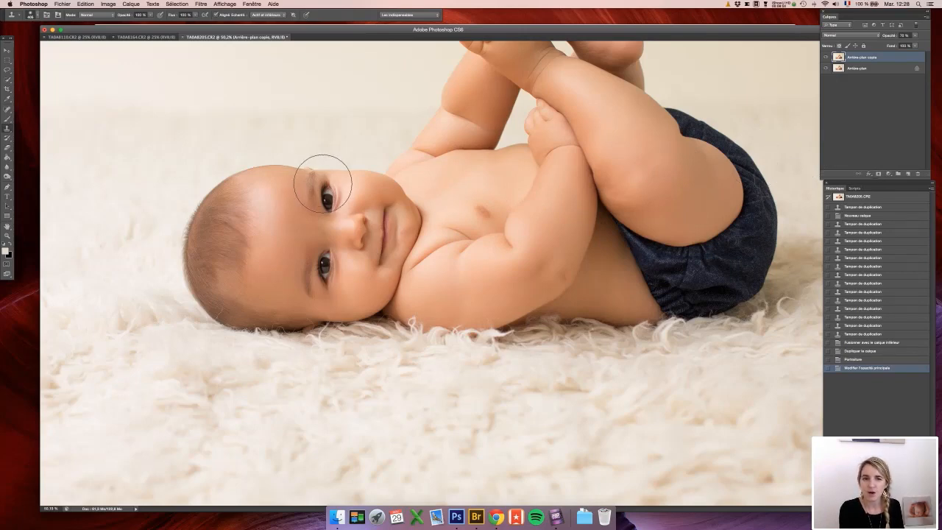
{"action": "left_click", "coordinate": [877, 174]}
Paint black on the layer mask with a small brush over both of the baby's eyes to remove the smoothing there
{"action": "left_click", "coordinate": [8, 117]}
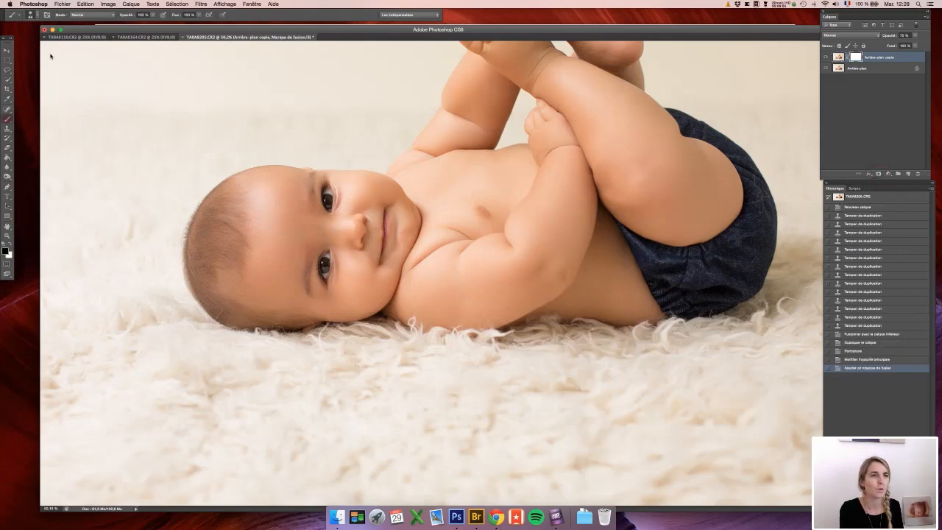
{"action": "left_click", "coordinate": [44, 118]}
{"action": "left_click", "coordinate": [32, 14]}
{"action": "left_click_drag", "start_coordinate": [58, 35], "coordinate": [44, 42]}
{"action": "left_click", "coordinate": [327, 195]}
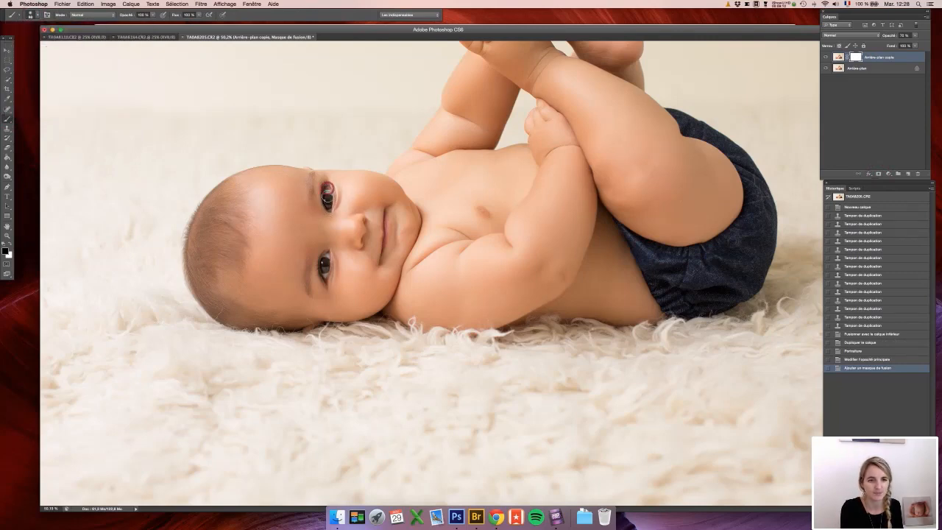
{"action": "left_click", "coordinate": [326, 195]}
{"action": "left_click", "coordinate": [326, 193]}
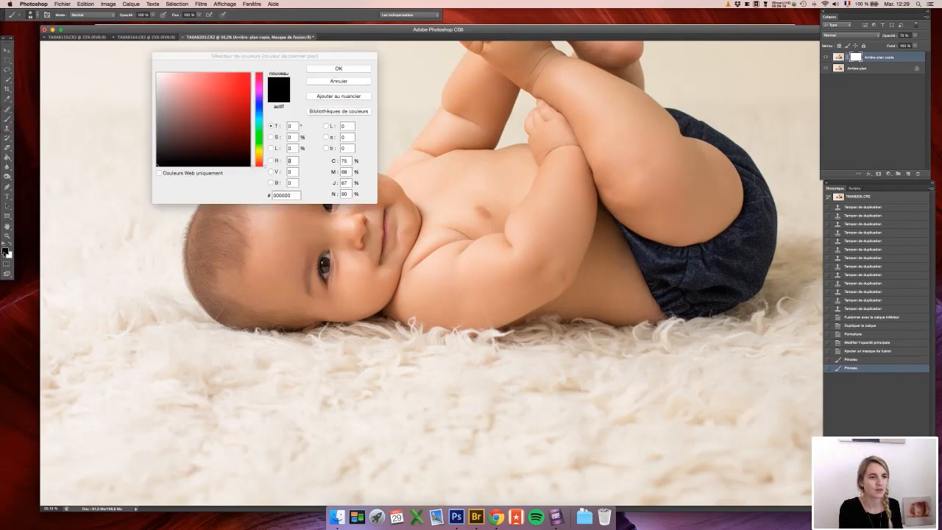
{"action": "left_click", "coordinate": [5, 253]}
{"action": "key", "text": "Return"}
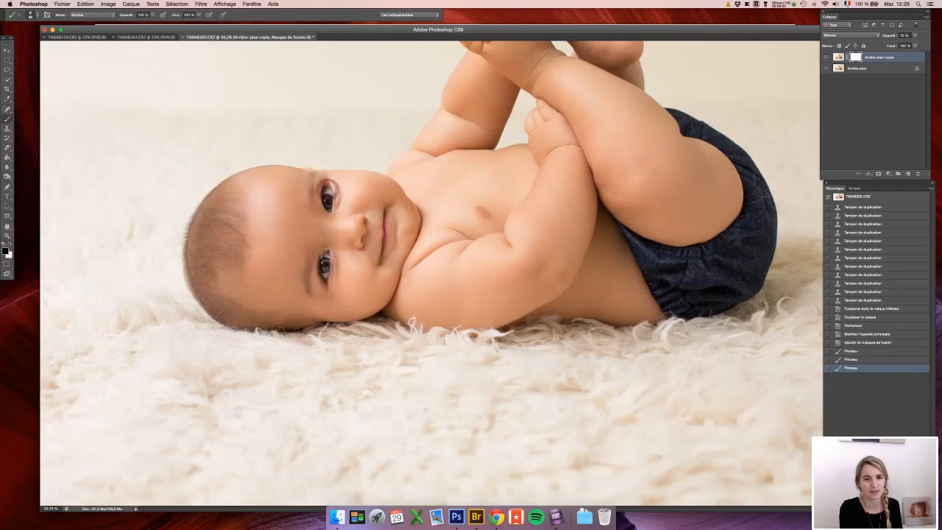
{"action": "left_click", "coordinate": [326, 255]}
{"action": "mouse_move", "coordinate": [324, 275]}
{"action": "left_mouse_down"}
{"action": "mouse_move", "coordinate": [327, 258]}
{"action": "mouse_move", "coordinate": [325, 267]}
{"action": "left_mouse_up"}
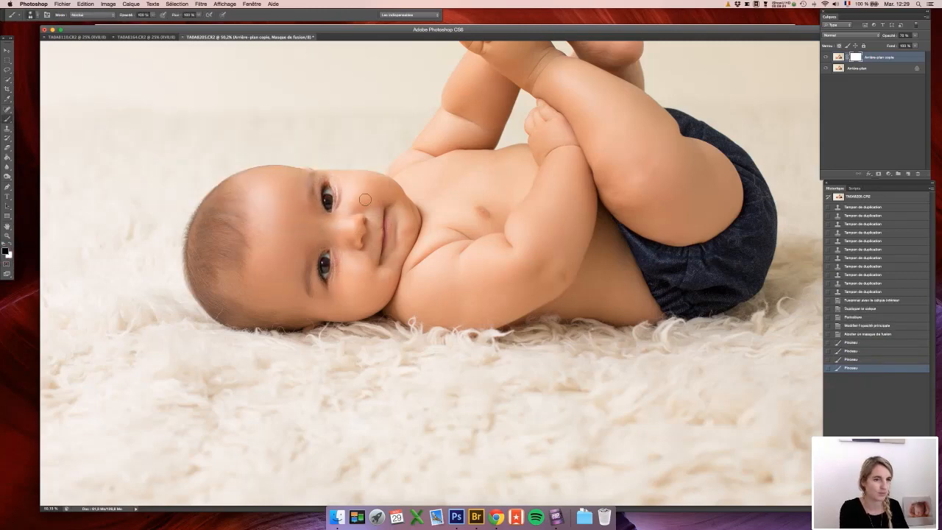
Reduce the brush size and paint the baby's mouth on the layer mask to remove the smoothing there
{"action": "left_click", "coordinate": [30, 15]}
{"action": "left_click_drag", "start_coordinate": [30, 37], "coordinate": [24, 37]}
{"action": "left_click", "coordinate": [384, 214]}
{"action": "left_click_drag", "start_coordinate": [385, 214], "coordinate": [384, 215]}
Check the smoothed layer's effect by toggling its visibility, and merge it with the background layer
{"action": "key", "text": "super+0"}
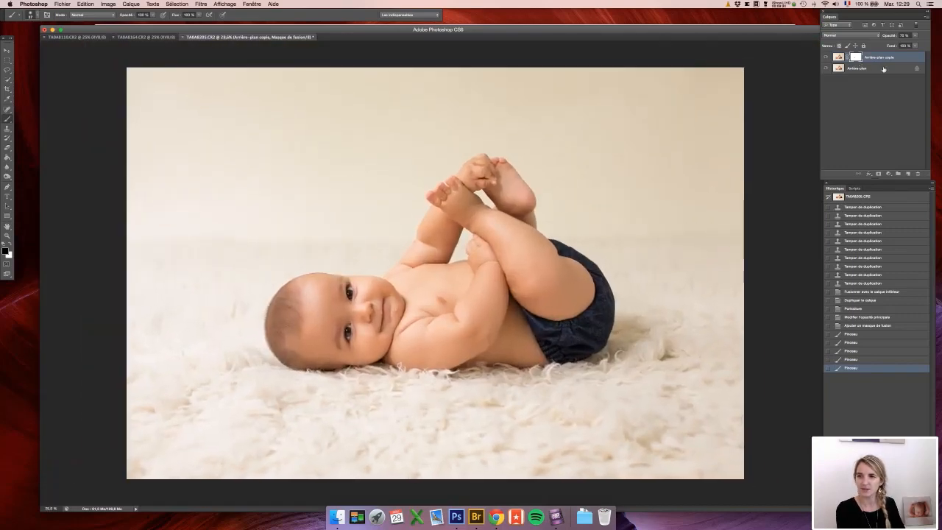
{"action": "left_click", "coordinate": [881, 69], "text": "shift"}
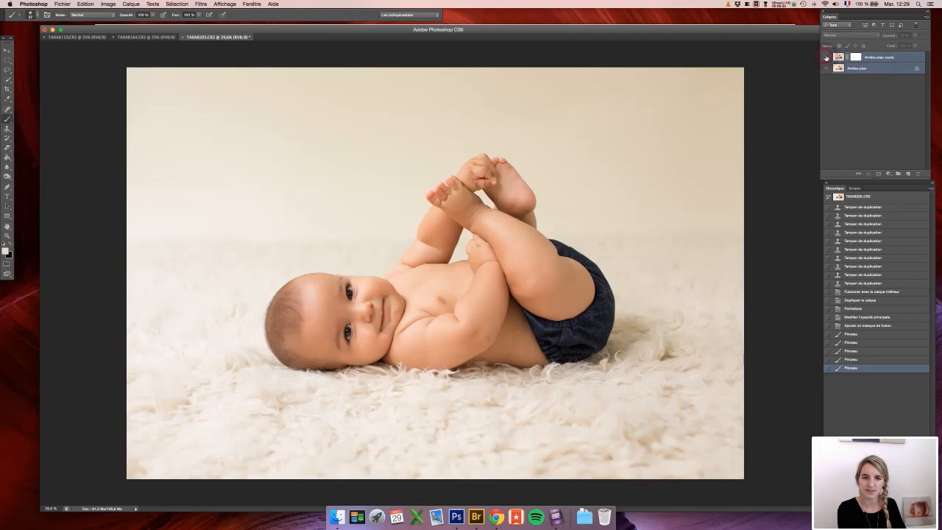
{"action": "left_click", "coordinate": [826, 57]}
{"action": "key", "text": "super+e"}
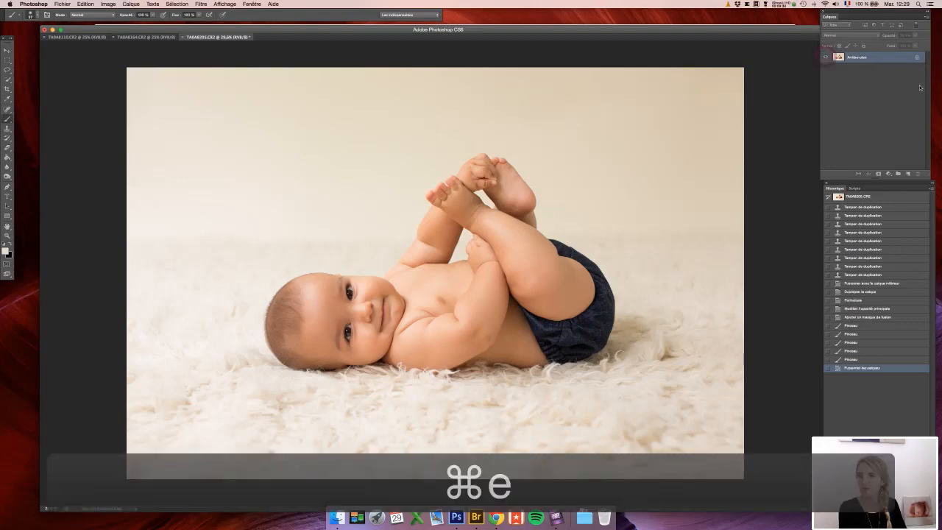
Run the Douceur action on the photo and compare the image with the Douceur group hidden and shown
{"action": "left_click", "coordinate": [855, 189]}
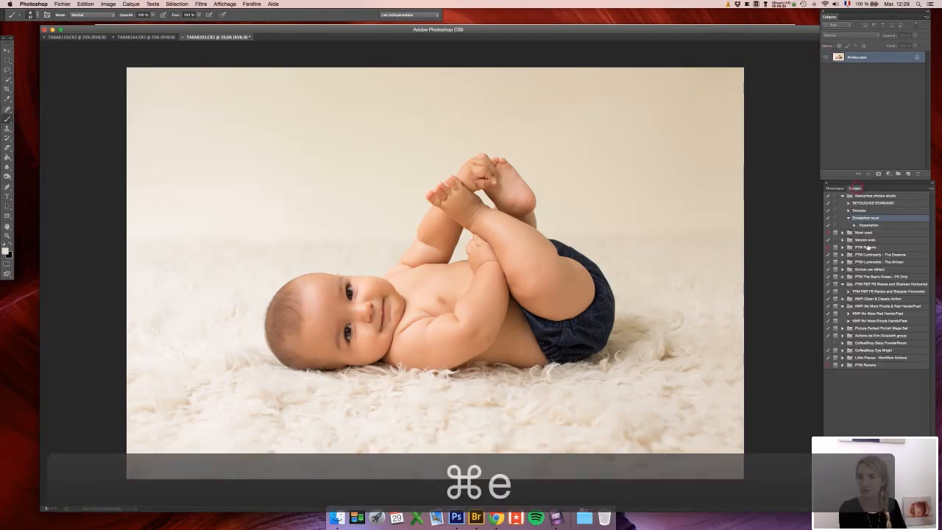
{"action": "left_click", "coordinate": [864, 211]}
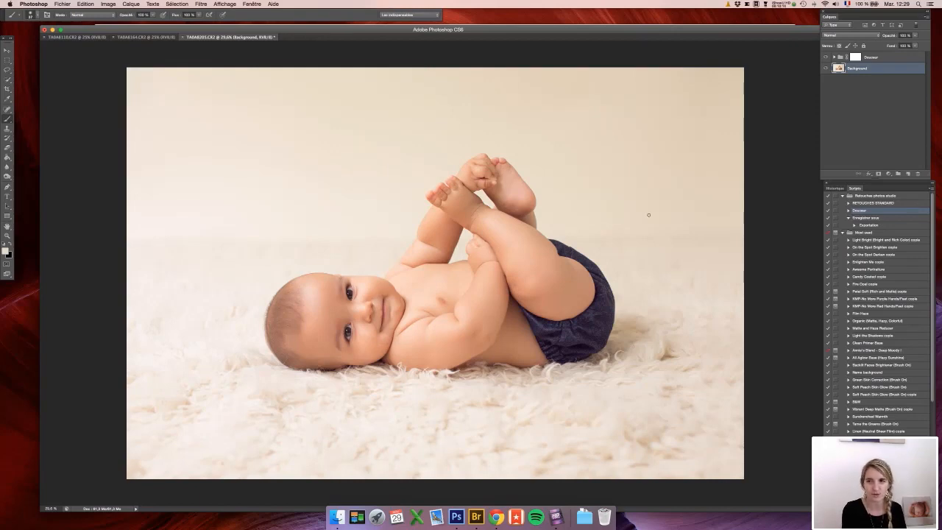
{"action": "left_click", "coordinate": [826, 56]}
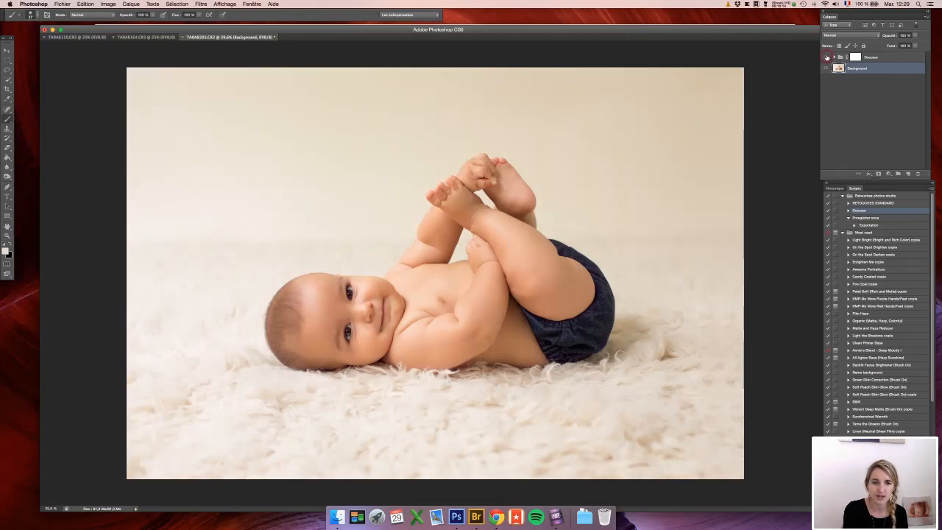
{"action": "left_click", "coordinate": [826, 56]}
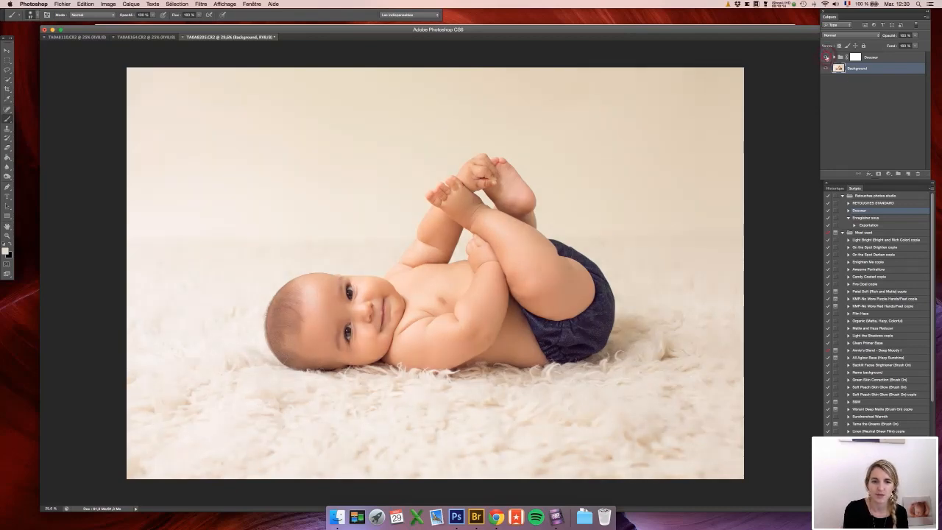
Create a history snapshot of the retouched photo and compare it with the original TA0A8205.CR2 state
{"action": "left_click", "coordinate": [837, 188]}
{"action": "left_click", "coordinate": [910, 506]}
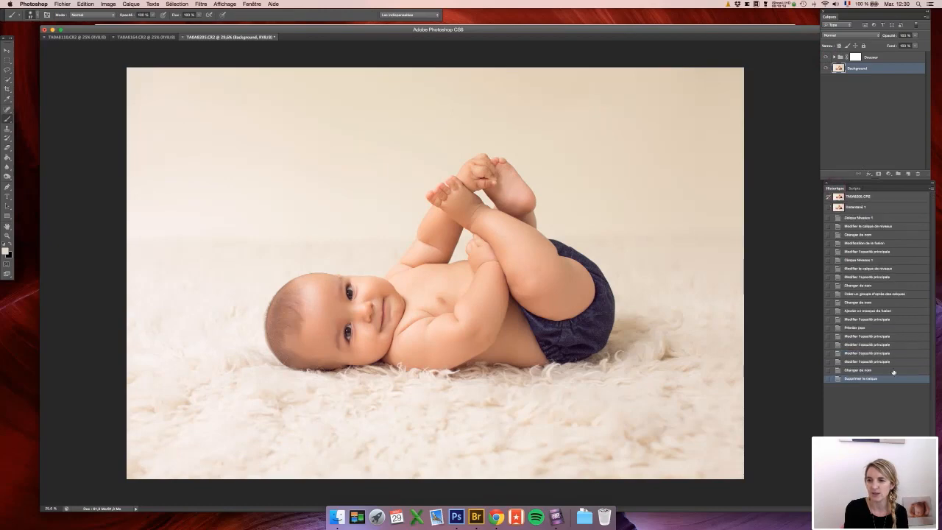
{"action": "left_click", "coordinate": [866, 198]}
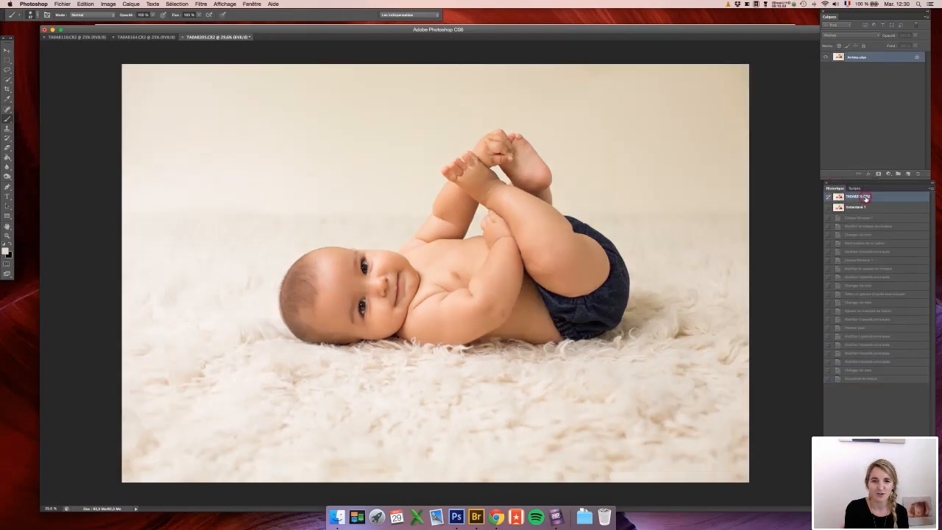
{"action": "left_click", "coordinate": [863, 207]}
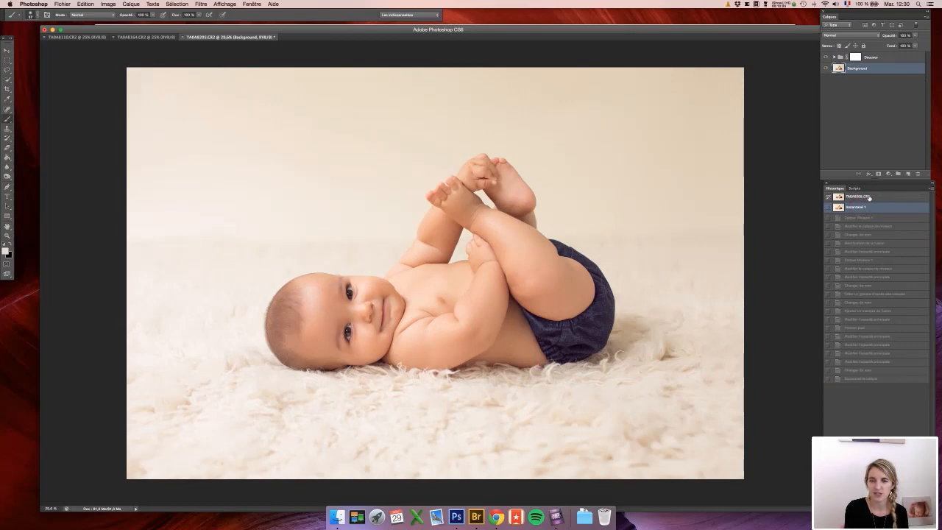
Set the Douceur group's opacity to about 20%
{"action": "left_click", "coordinate": [873, 58]}
{"action": "left_click", "coordinate": [884, 37]}
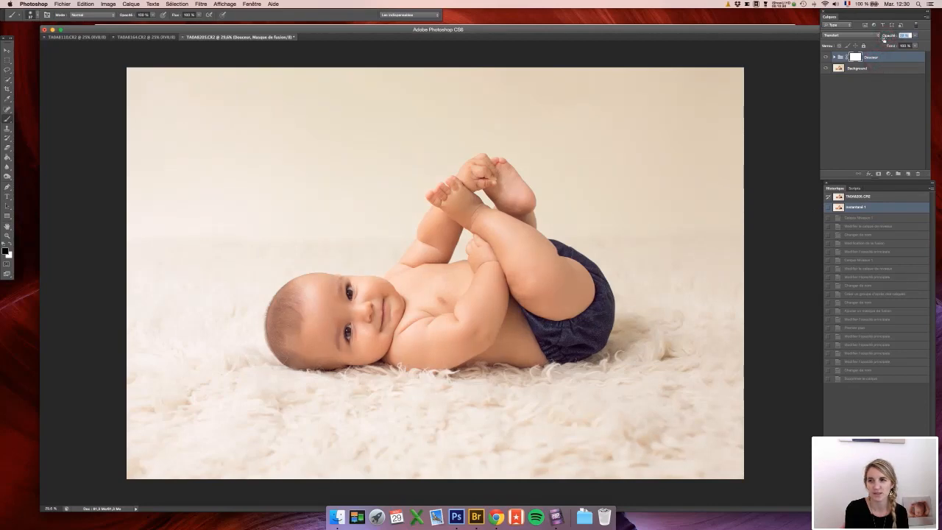
{"action": "type", "text": "20"}
{"action": "key", "text": "Return"}
Delete the recorded Exportation step from the Enregistrer sous action
{"action": "left_click", "coordinate": [858, 189]}
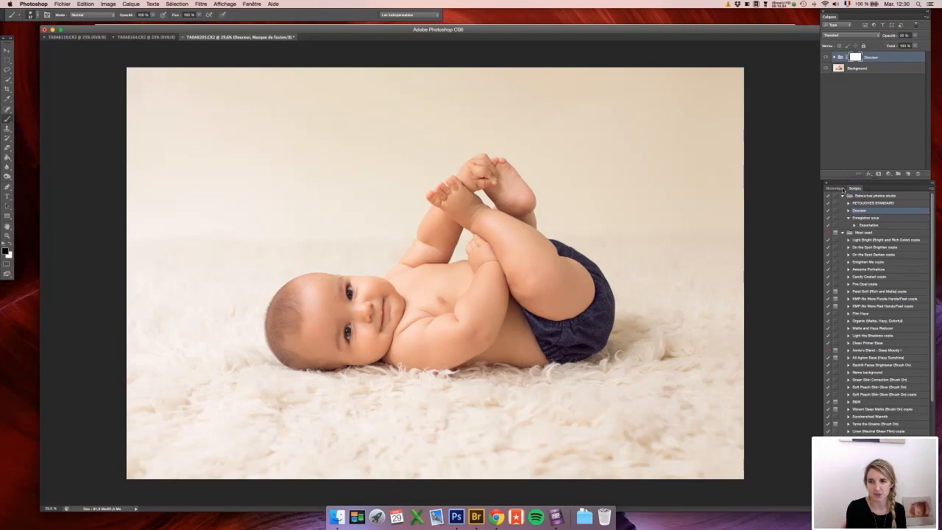
{"action": "left_click", "coordinate": [868, 220]}
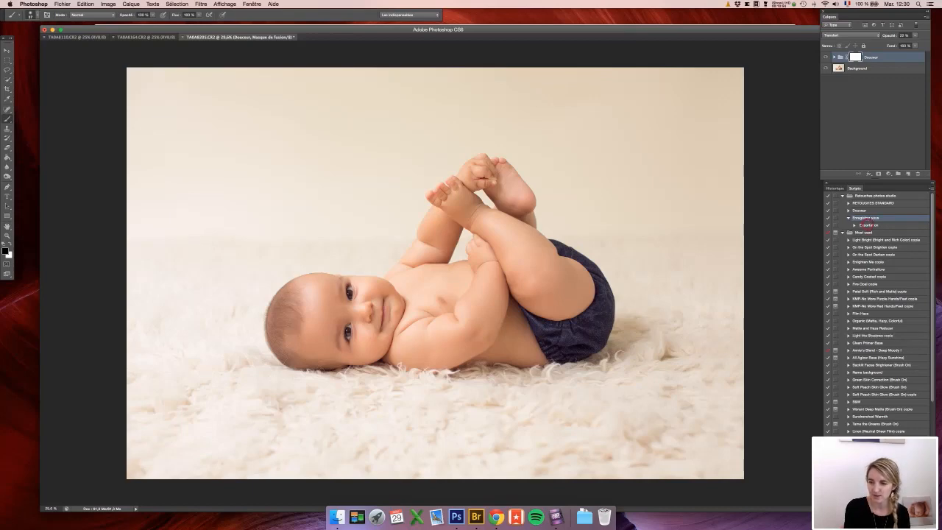
{"action": "scroll", "coordinate": [869, 226], "scroll_direction": "down", "scroll_amount": 1}
{"action": "left_click_drag", "start_coordinate": [869, 218], "coordinate": [918, 445]}
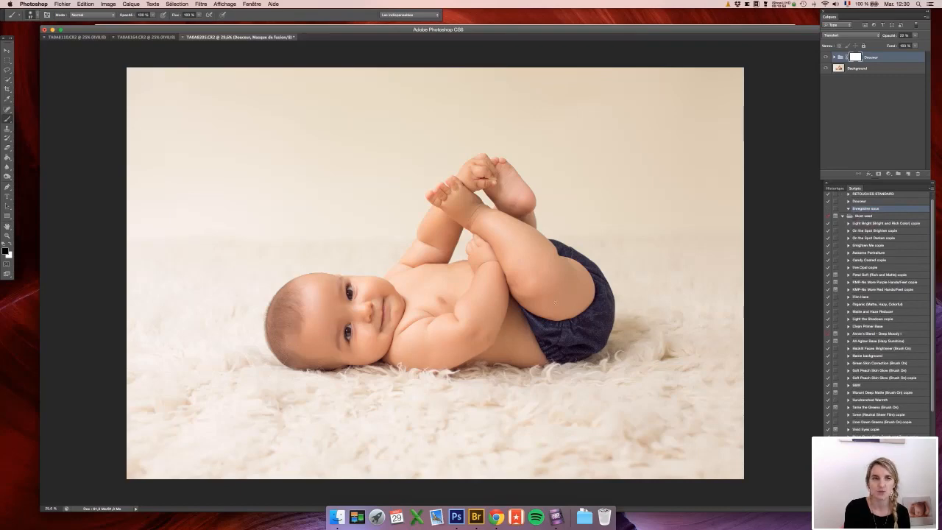
Record a Save for Web export in the Enregistrer sous action as JPEG at quality 100 into the Retouche folder, replacing TA0A8205.jpg
{"action": "left_click", "coordinate": [62, 9]}
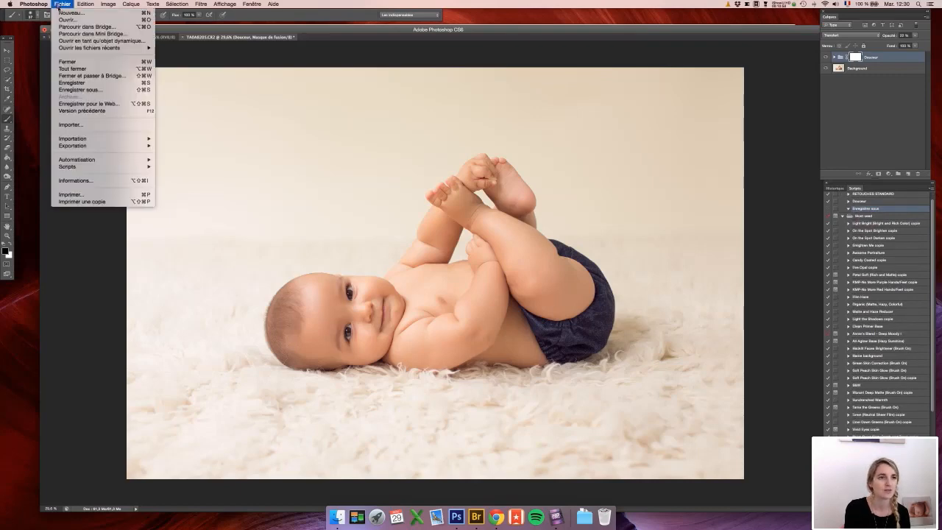
{"action": "left_click", "coordinate": [103, 104]}
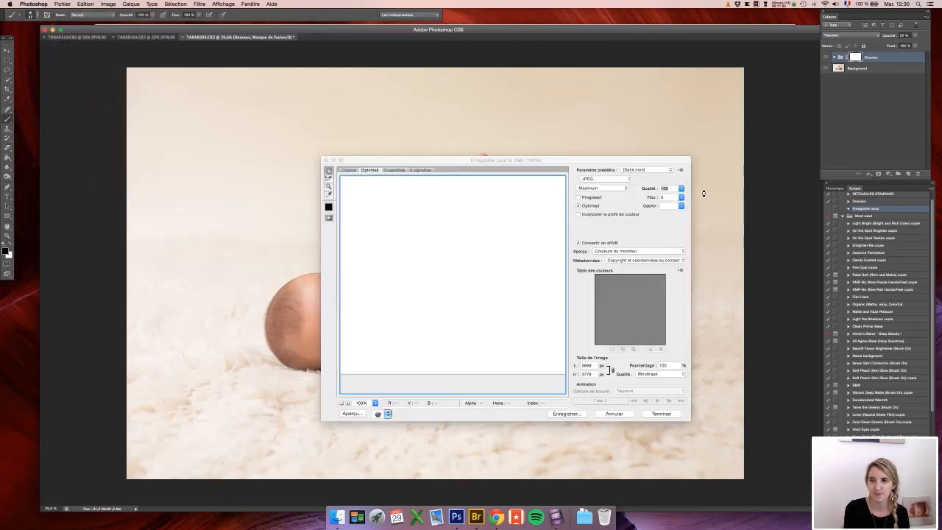
{"action": "left_click", "coordinate": [574, 414]}
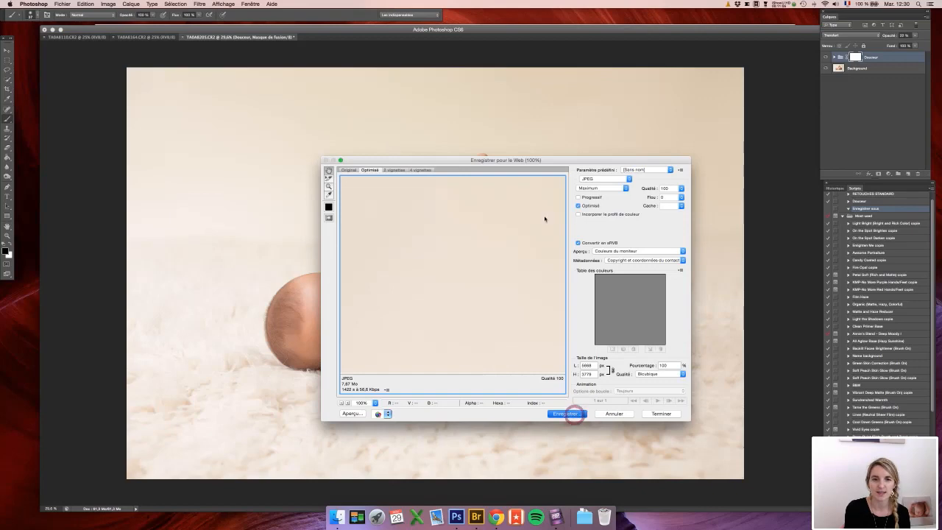
{"action": "left_click", "coordinate": [476, 212]}
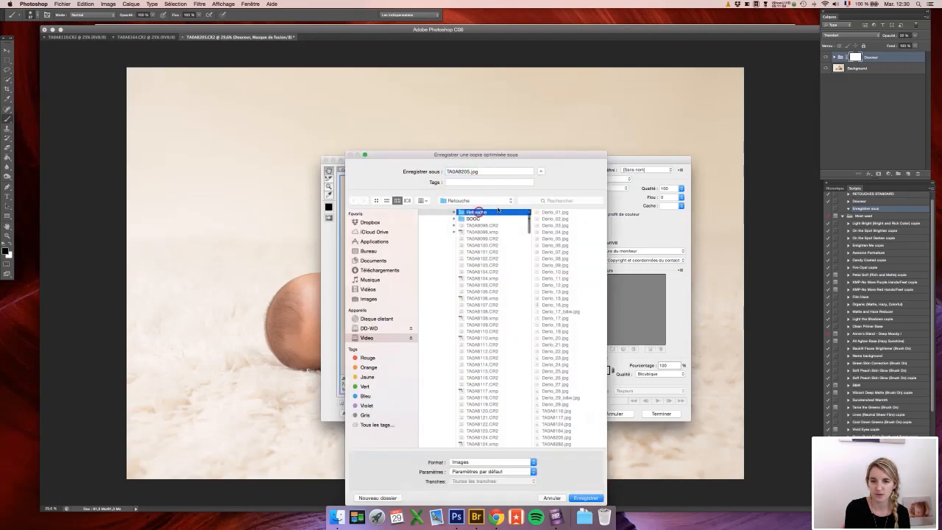
{"action": "left_click", "coordinate": [586, 497]}
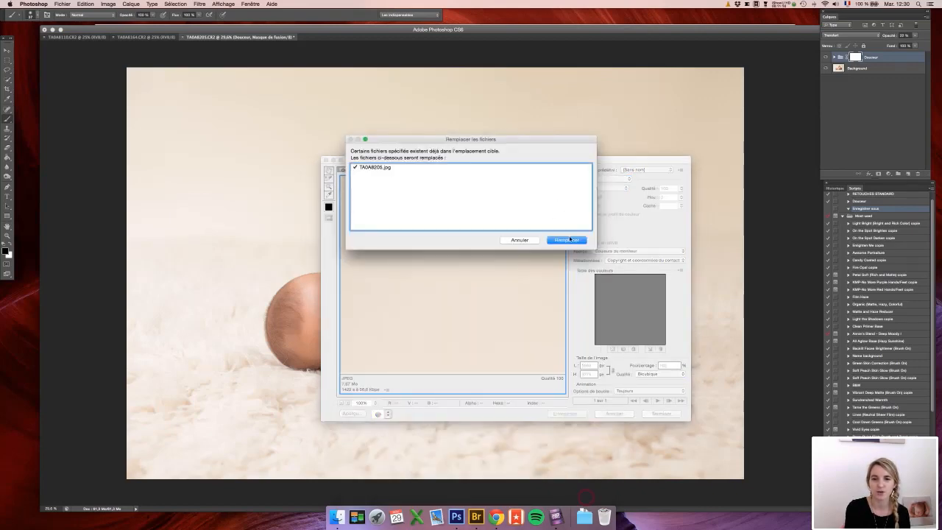
{"action": "left_click", "coordinate": [567, 240]}
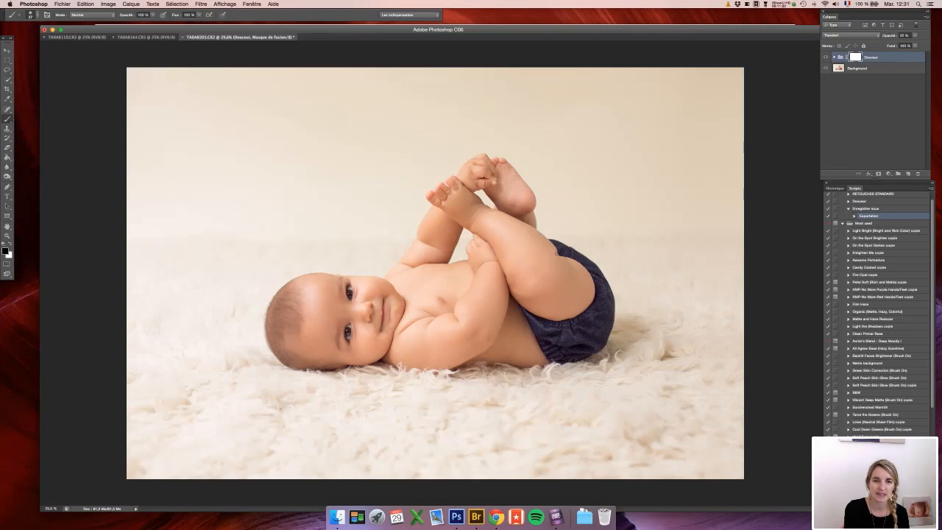
Select the Enregistrer sous action and switch to the open photo TA0A8164.CR2
{"action": "left_click", "coordinate": [875, 209]}
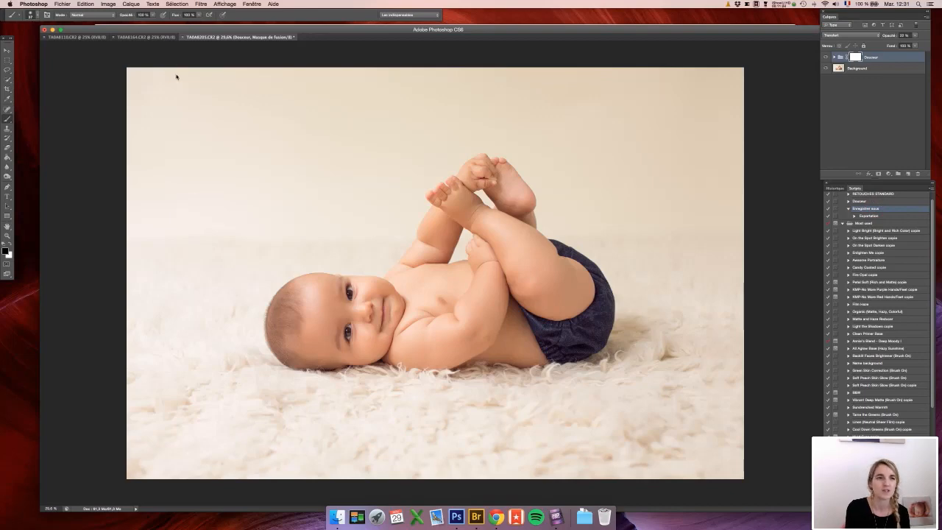
{"action": "left_click", "coordinate": [147, 37]}
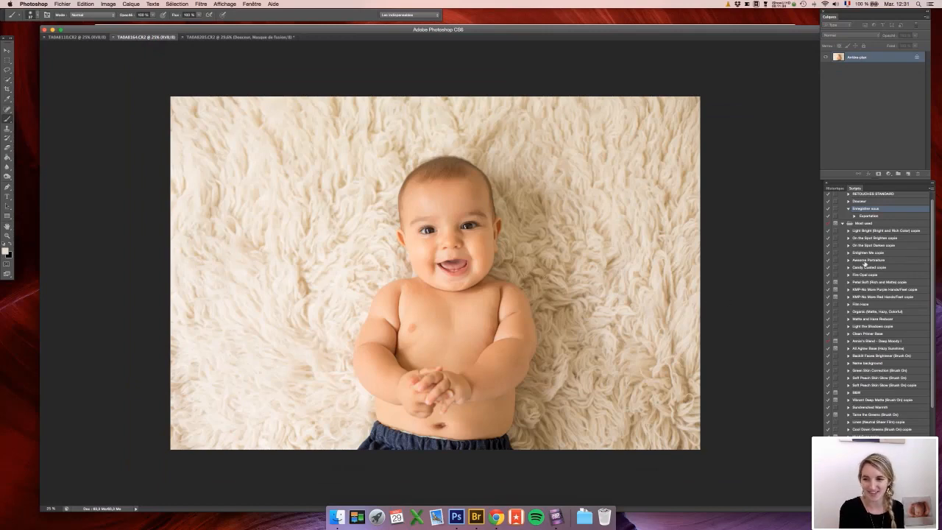
Add an empty layer above the background photo and set up a soft Clone Stamp at low opacity
{"action": "scroll", "coordinate": [884, 220], "scroll_direction": "up", "scroll_amount": 1}
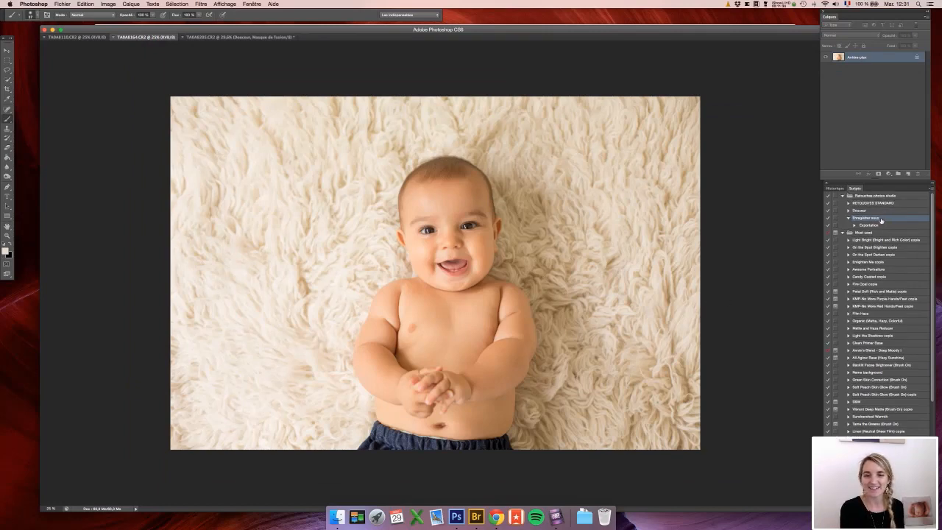
{"action": "scroll", "coordinate": [359, 169], "scroll_direction": "up", "scroll_amount": 5}
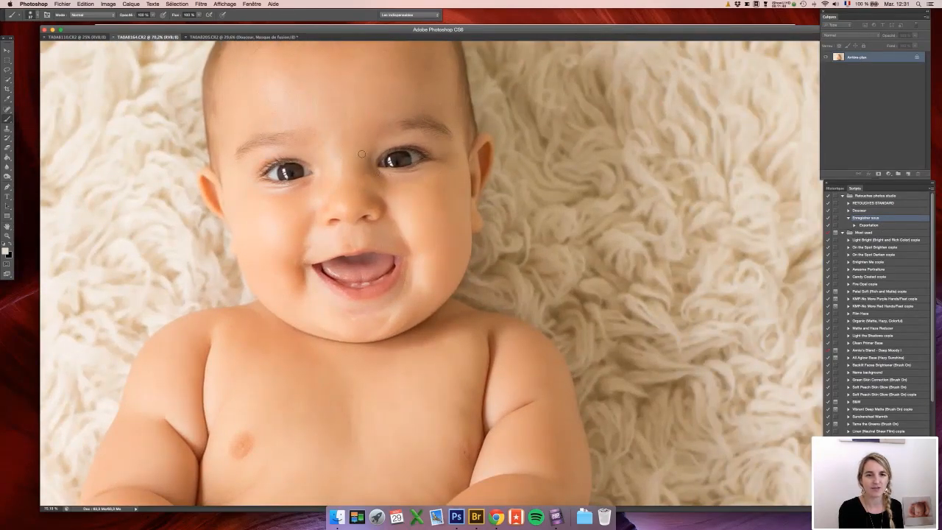
{"action": "left_click", "coordinate": [908, 173]}
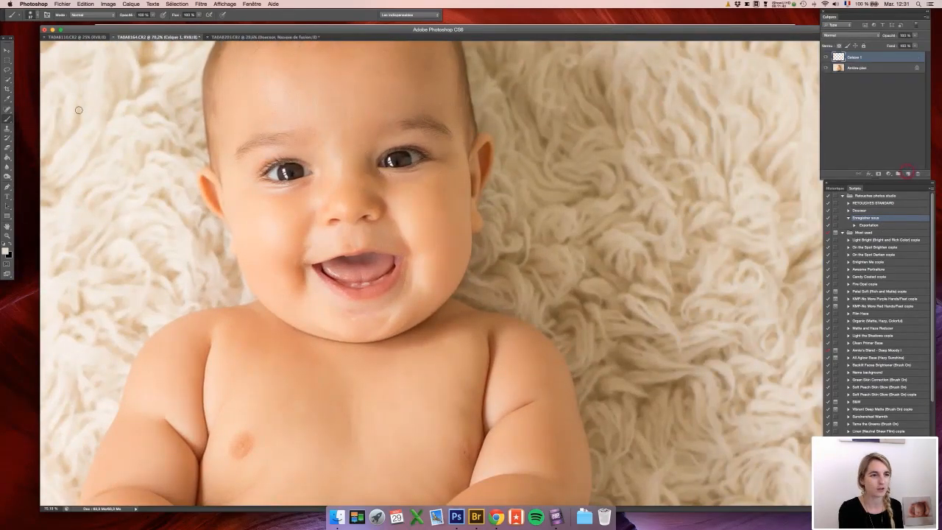
{"action": "left_click", "coordinate": [8, 128]}
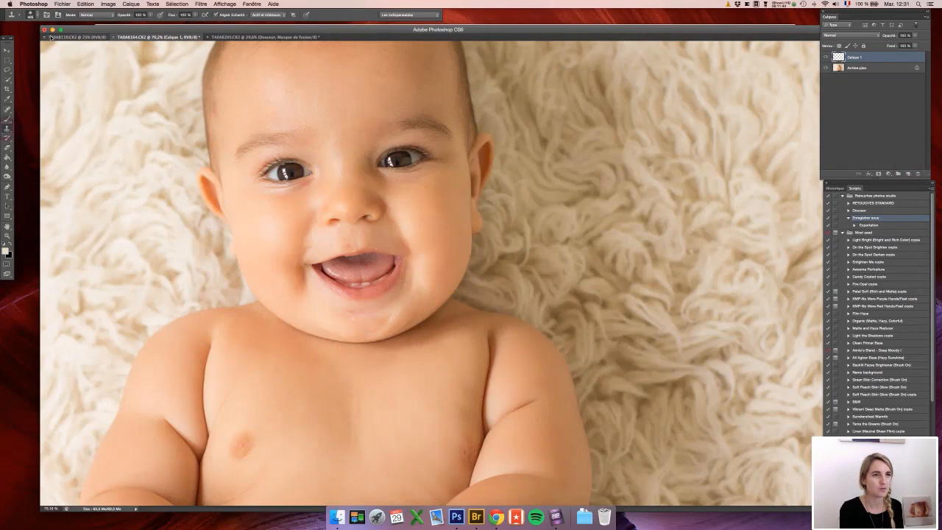
{"action": "left_click", "coordinate": [29, 14]}
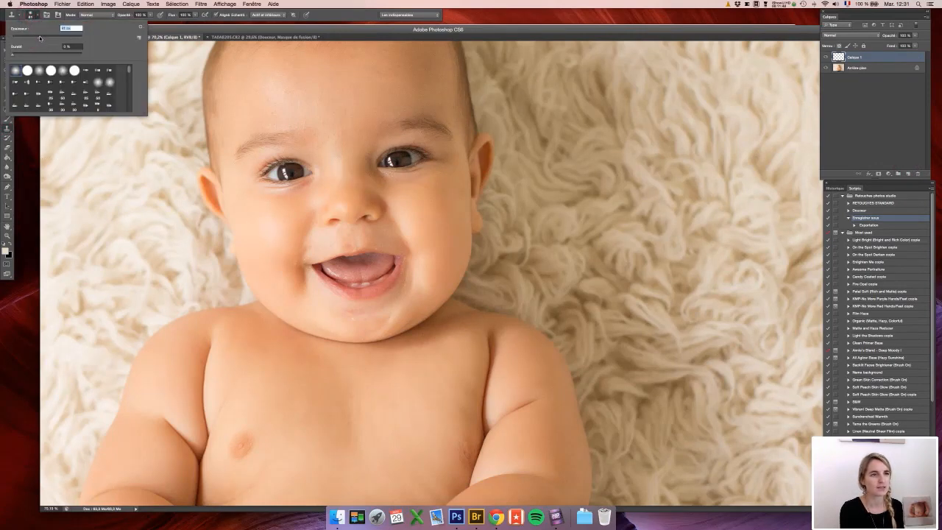
{"action": "key", "text": "Tab"}
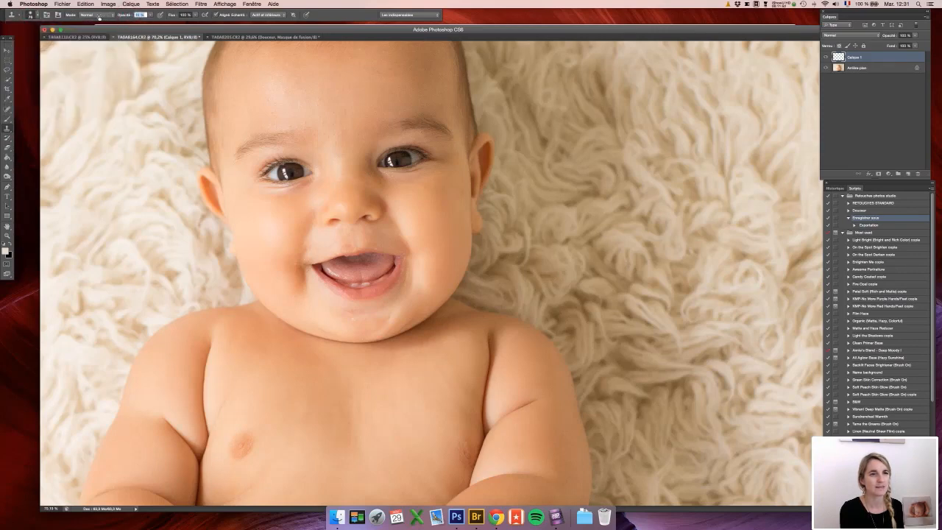
{"action": "type", "text": "20"}
{"action": "key", "text": "Return"}
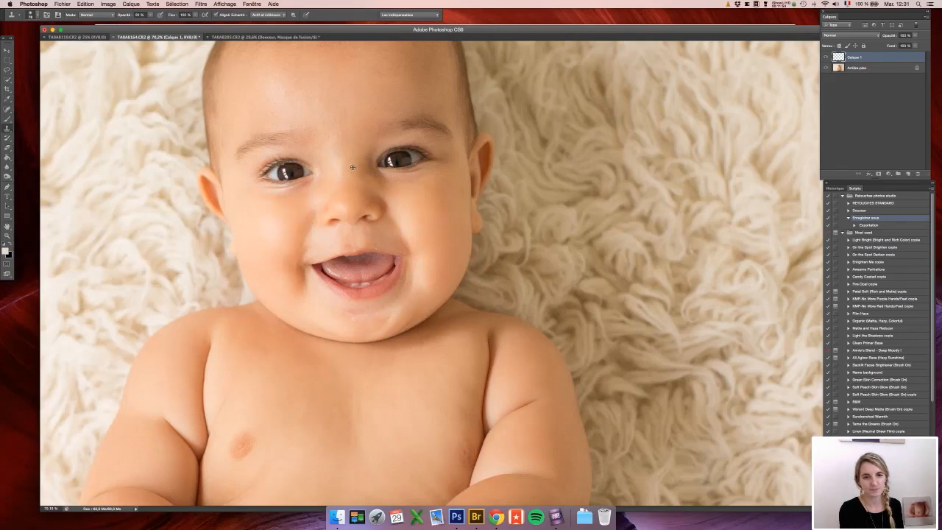
Enlarge the Clone Stamp and clone skin from the bridge of the nose over the inner corner of the adjacent eye
{"action": "key", "text": "bracketright"}
{"action": "key", "text": "bracketright"}
{"action": "key", "text": "bracketright"}
{"action": "key", "text": "bracketright"}
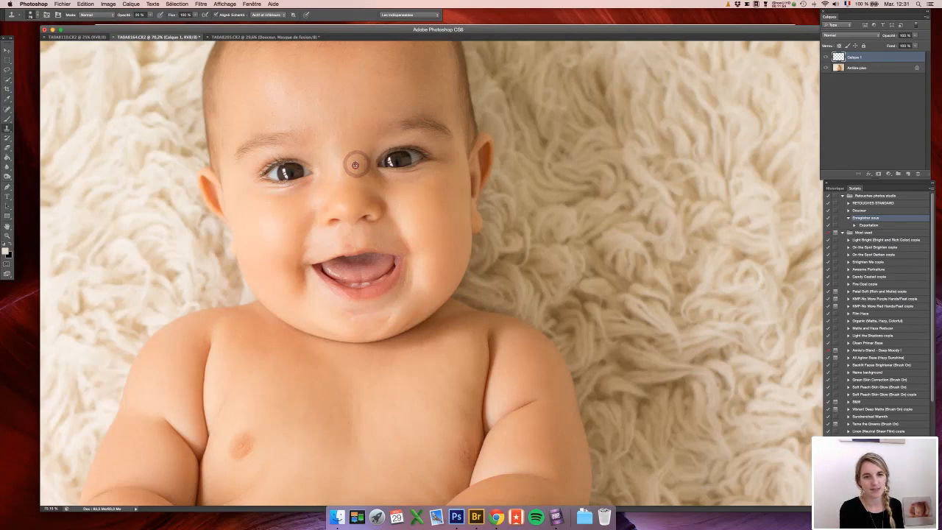
{"action": "left_click", "coordinate": [355, 164], "text": "alt"}
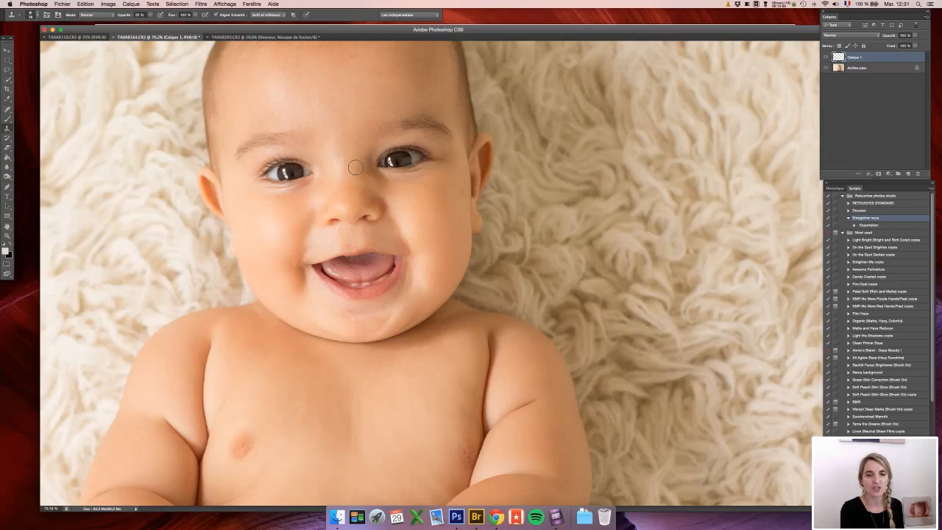
{"action": "scroll", "coordinate": [351, 151], "scroll_direction": "down", "scroll_amount": 3}
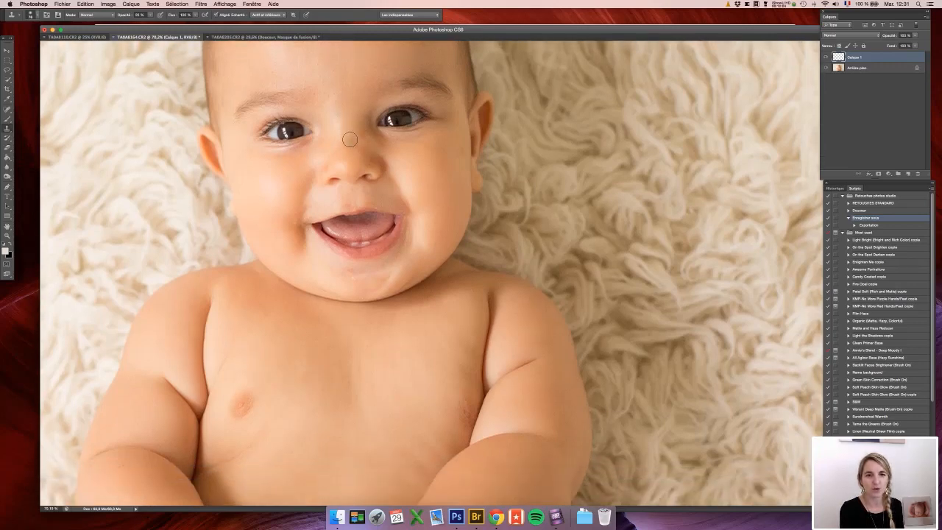
{"action": "scroll", "coordinate": [349, 139], "scroll_direction": "up", "scroll_amount": 1}
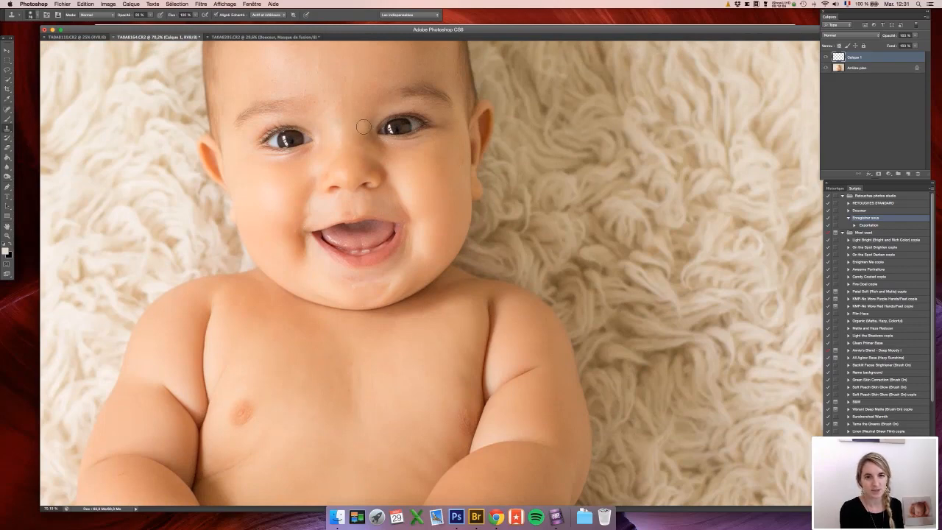
{"action": "key", "text": "bracketright"}
{"action": "key", "text": "bracketright"}
{"action": "key", "text": "bracketright"}
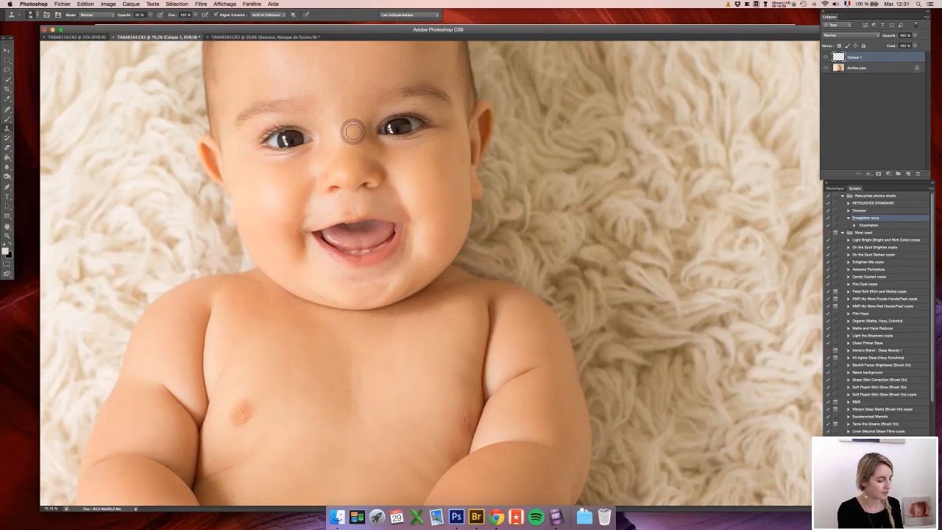
{"action": "left_click", "coordinate": [353, 132], "text": "alt"}
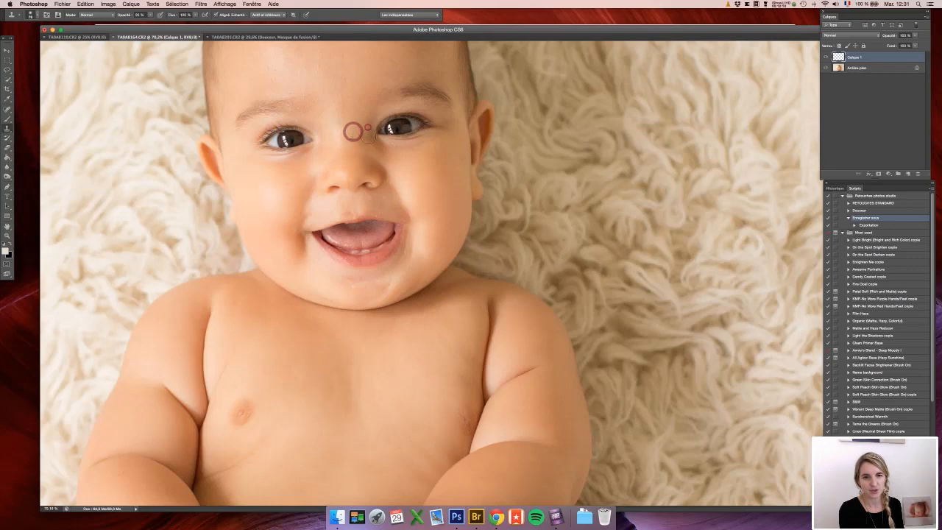
{"action": "mouse_move", "coordinate": [368, 129]}
{"action": "left_mouse_down"}
{"action": "mouse_move", "coordinate": [377, 148]}
{"action": "mouse_move", "coordinate": [368, 119]}
{"action": "left_mouse_up"}
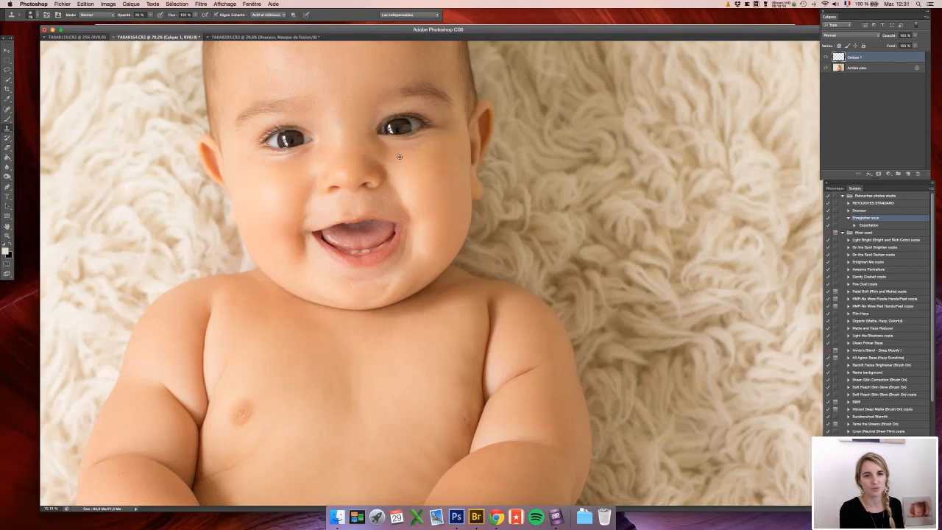
Clone clean cheek skin over the area below the same eye and along the side of the nose
{"action": "left_click", "coordinate": [400, 156]}
{"action": "mouse_move", "coordinate": [401, 156]}
{"action": "left_mouse_down"}
{"action": "mouse_move", "coordinate": [374, 146]}
{"action": "mouse_move", "coordinate": [404, 168]}
{"action": "mouse_move", "coordinate": [369, 161]}
{"action": "left_mouse_up"}
{"action": "left_click", "coordinate": [396, 175], "text": "alt"}
{"action": "left_click", "coordinate": [381, 163]}
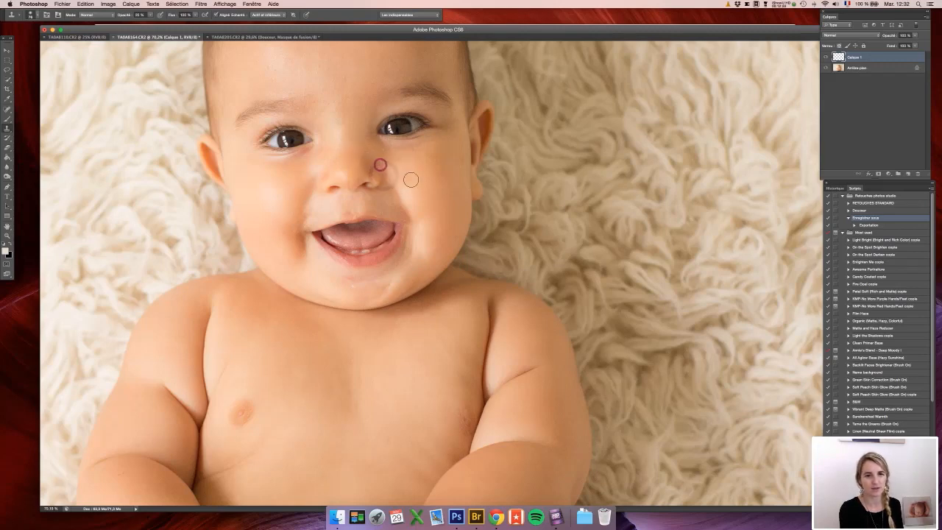
Heal the blemishes above the baby's upper lip and on the chin with the Spot Healing Brush
{"action": "left_click", "coordinate": [8, 109]}
{"action": "scroll", "coordinate": [379, 213], "scroll_direction": "up", "scroll_amount": 5}
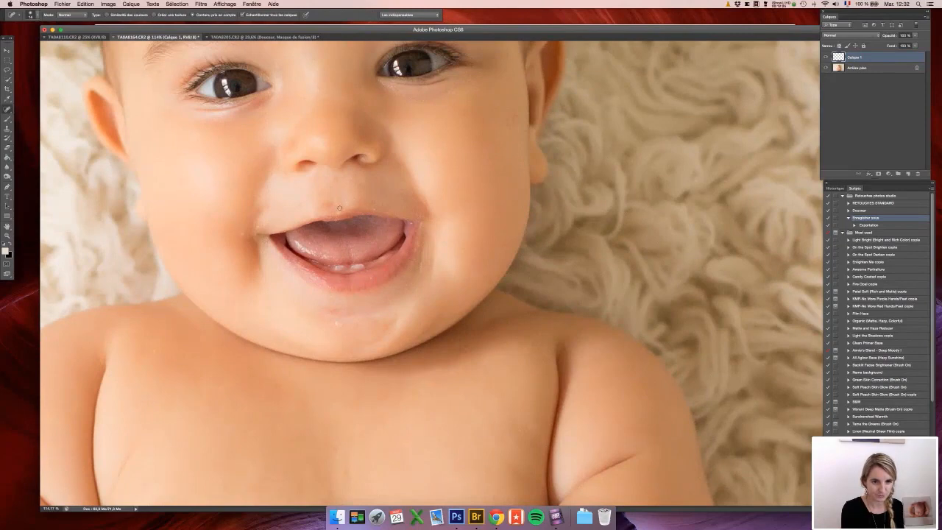
{"action": "left_click_drag", "start_coordinate": [339, 210], "coordinate": [374, 209]}
{"action": "left_click_drag", "start_coordinate": [337, 319], "coordinate": [342, 325]}
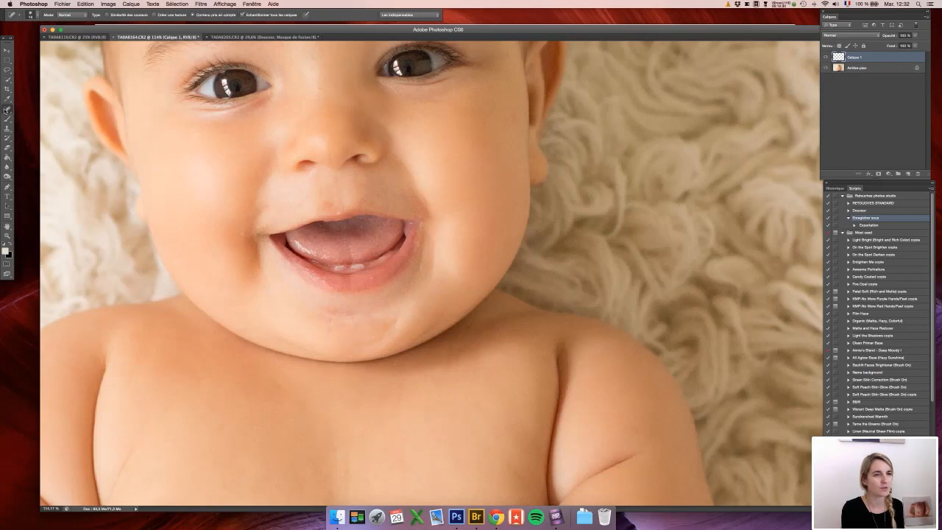
Heal the marks beside both corners of the baby's mouth with the Spot Healing Brush (Correcteur localisé)
{"action": "left_click", "coordinate": [6, 110]}
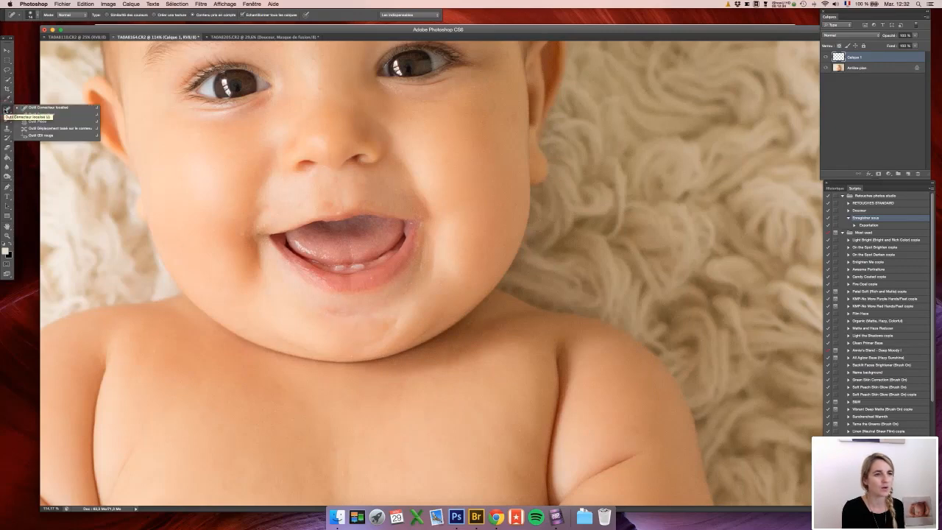
{"action": "left_click", "coordinate": [44, 107]}
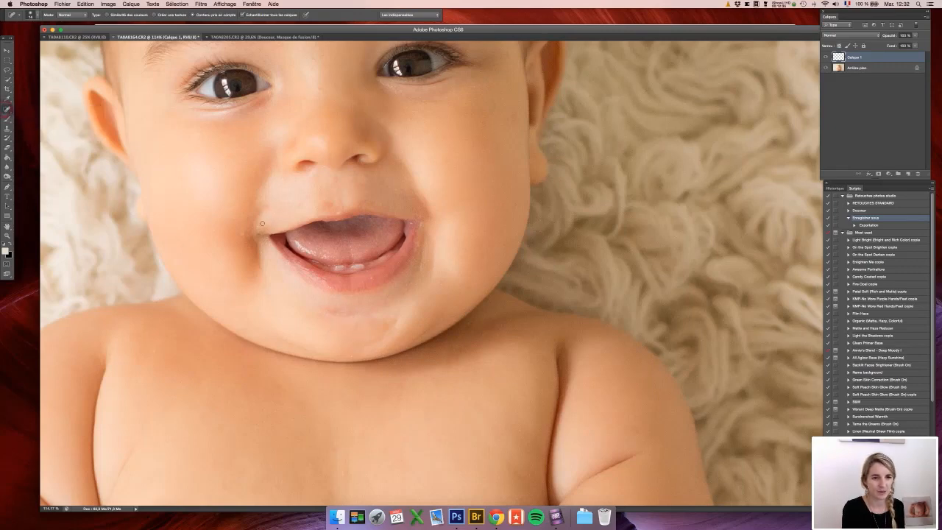
{"action": "left_click_drag", "start_coordinate": [258, 226], "coordinate": [237, 228]}
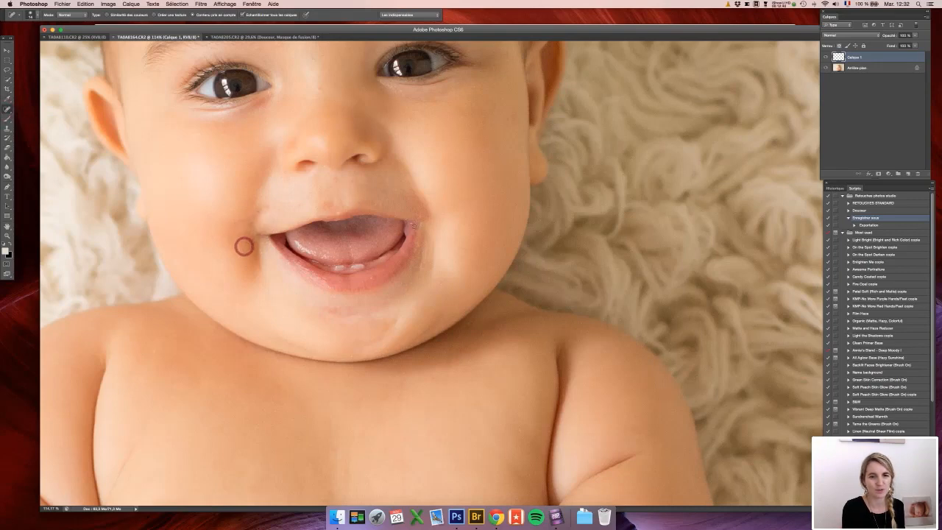
{"action": "left_click", "coordinate": [243, 245]}
{"action": "left_click", "coordinate": [412, 224]}
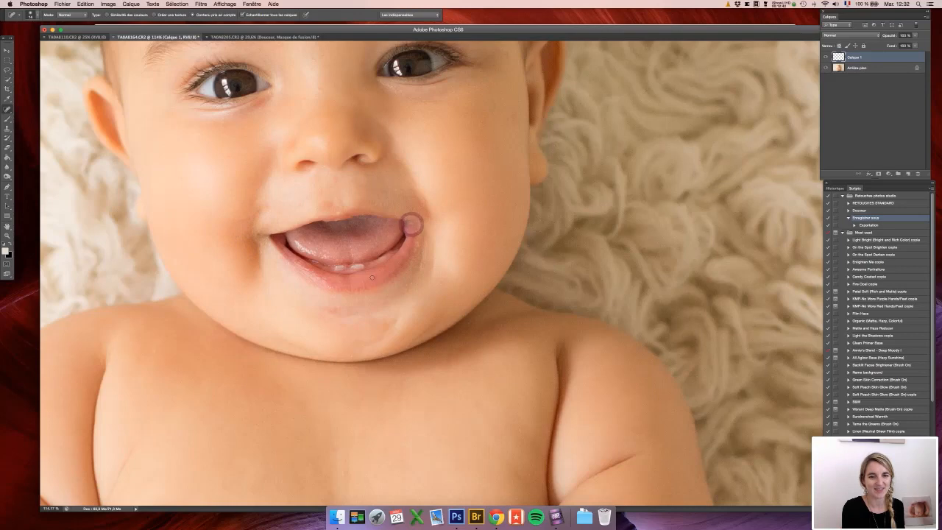
Enlarge the healing brush and remove the small spots on the nose bridge and around the eyebrow
{"action": "scroll", "coordinate": [370, 278], "scroll_direction": "down", "scroll_amount": 1}
{"action": "scroll", "coordinate": [370, 278], "scroll_direction": "down", "scroll_amount": 5}
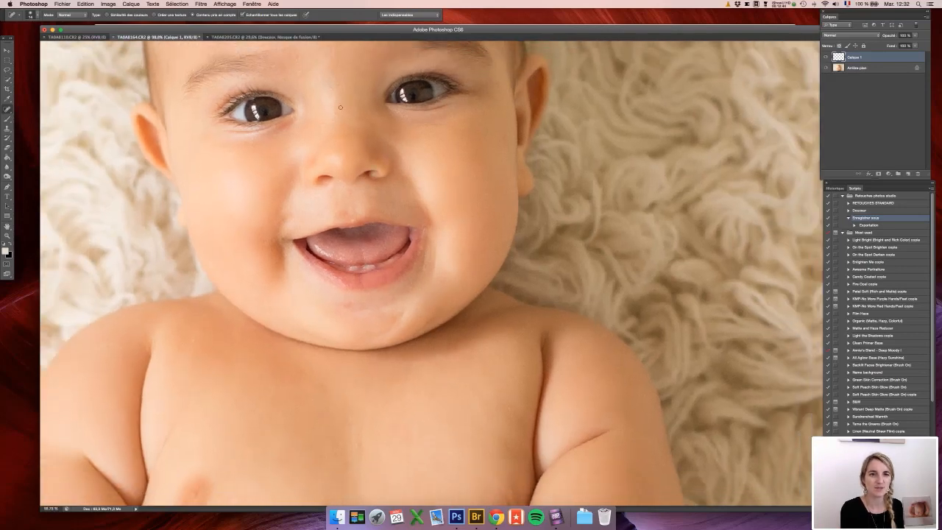
{"action": "key", "text": "bracketright"}
{"action": "key", "text": "bracketright"}
{"action": "key", "text": "bracketright"}
{"action": "key", "text": "bracketright"}
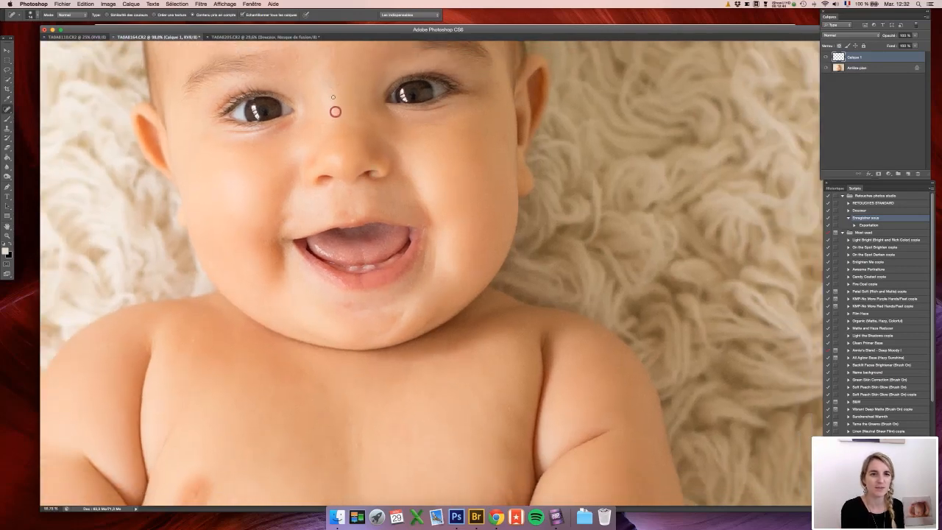
{"action": "scroll", "coordinate": [329, 89], "scroll_direction": "down", "scroll_amount": 8}
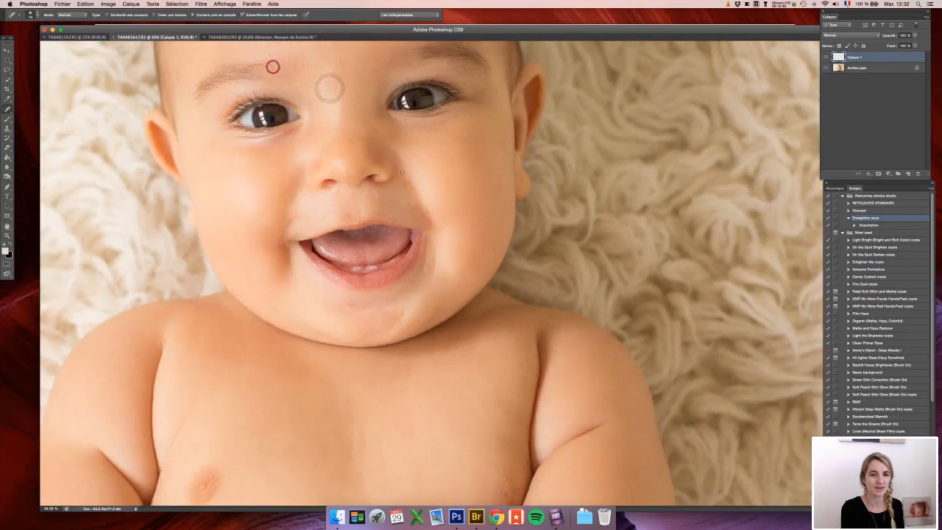
Crop the photo slightly tighter from its upper-left corner and reposition the baby within the frame
{"action": "scroll", "coordinate": [659, 254], "scroll_direction": "down", "scroll_amount": 1}
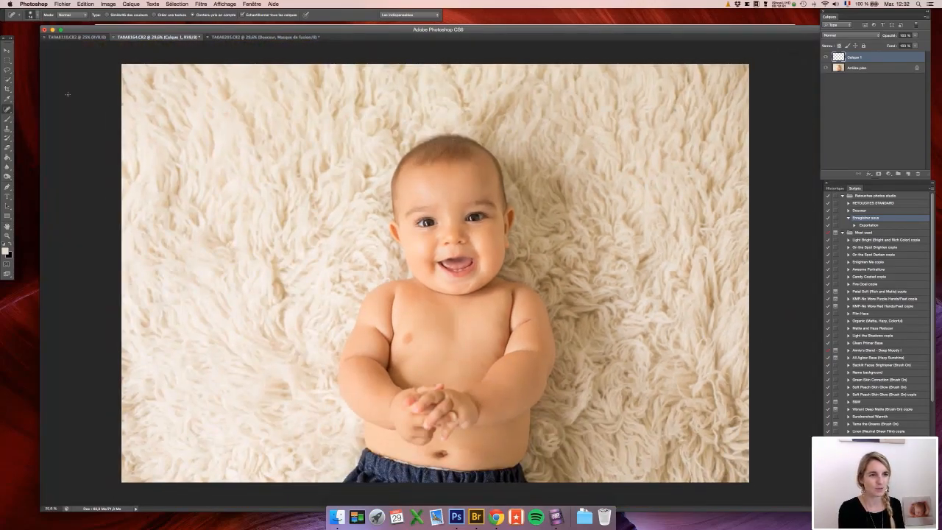
{"action": "left_click", "coordinate": [8, 88]}
{"action": "left_click_drag", "start_coordinate": [122, 65], "coordinate": [140, 75]}
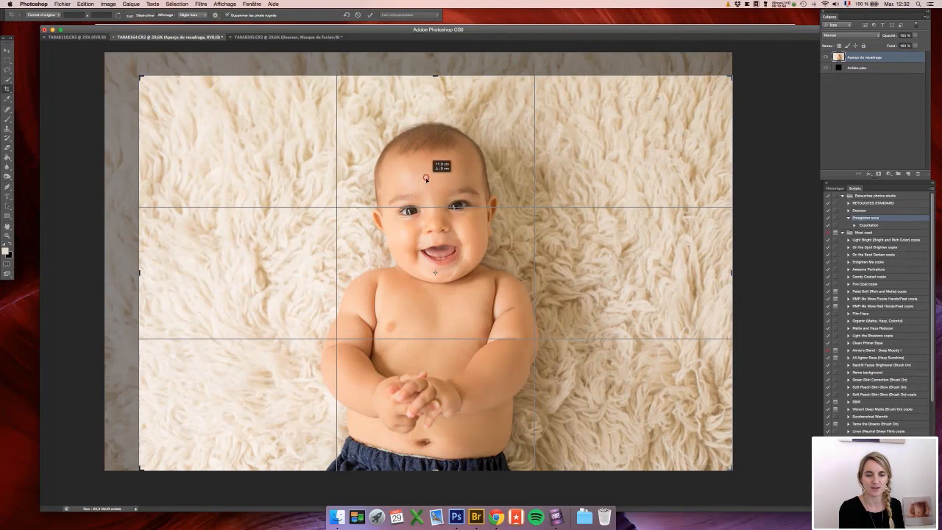
{"action": "left_click_drag", "start_coordinate": [427, 176], "coordinate": [422, 173]}
{"action": "double_click", "coordinate": [422, 173]}
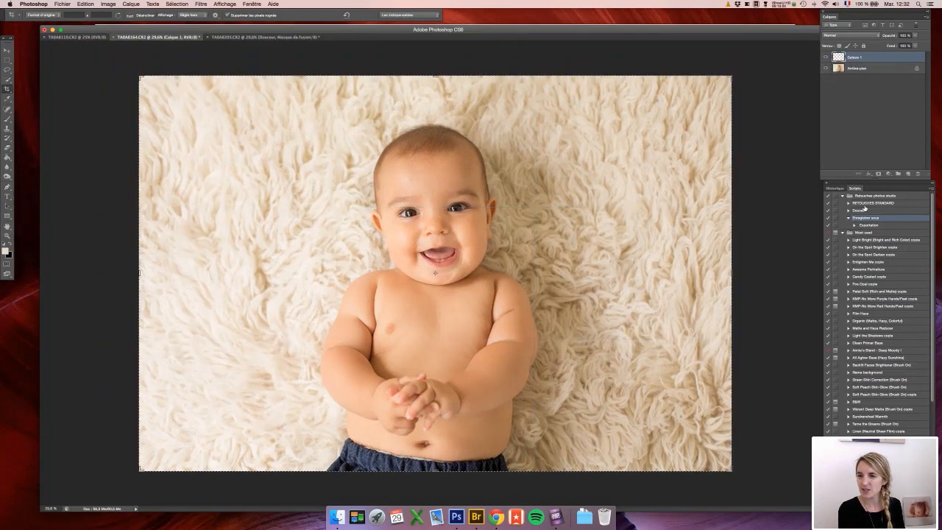
Merge the retouch layer down, run the RETOUCHES STANDARD action, and lower the Douceur group's opacity
{"action": "left_click", "coordinate": [858, 203]}
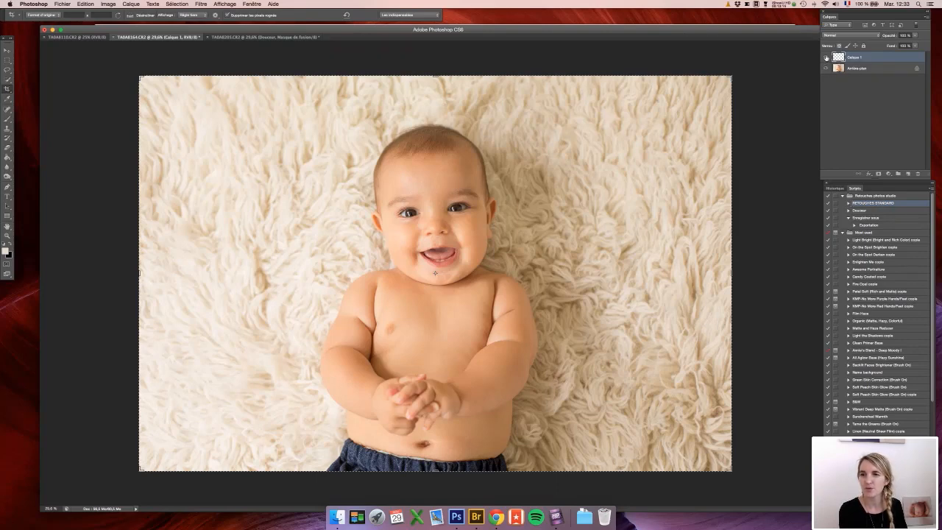
{"action": "key", "text": "super+e"}
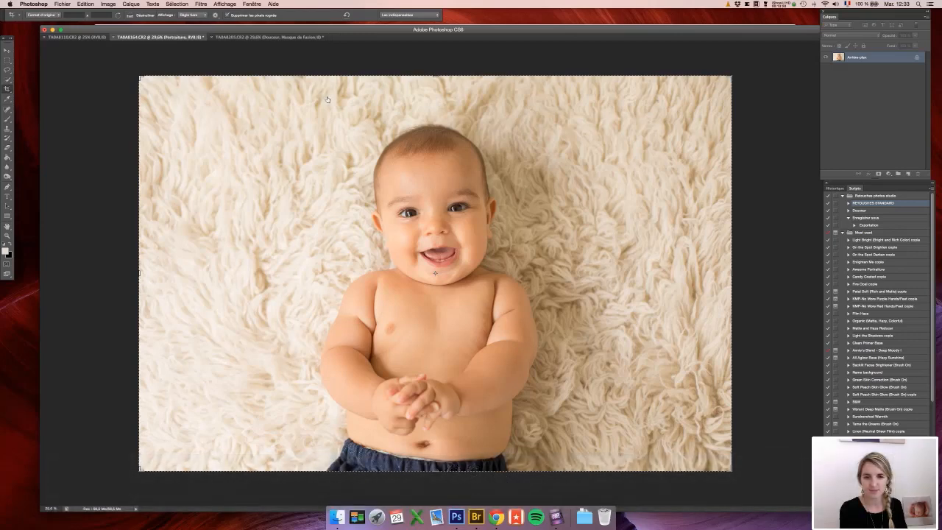
{"action": "key", "text": "F2"}
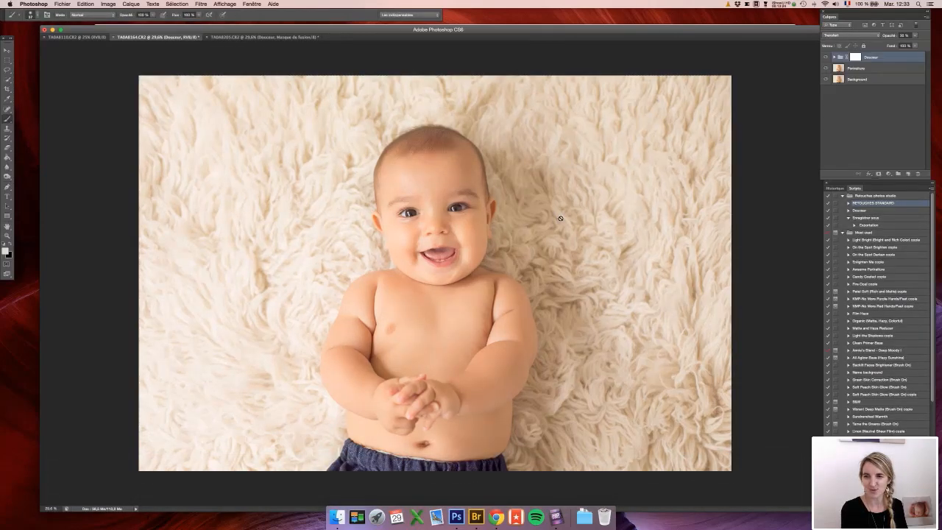
{"action": "left_click", "coordinate": [889, 39]}
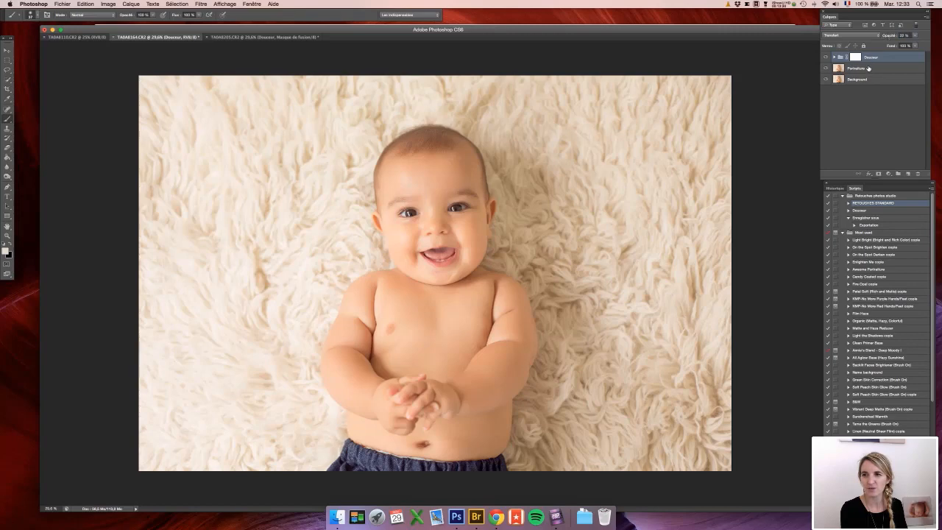
Add a new layer above the Portraiture layer and set up a very large soft brush with reduced opacity
{"action": "left_click", "coordinate": [868, 68]}
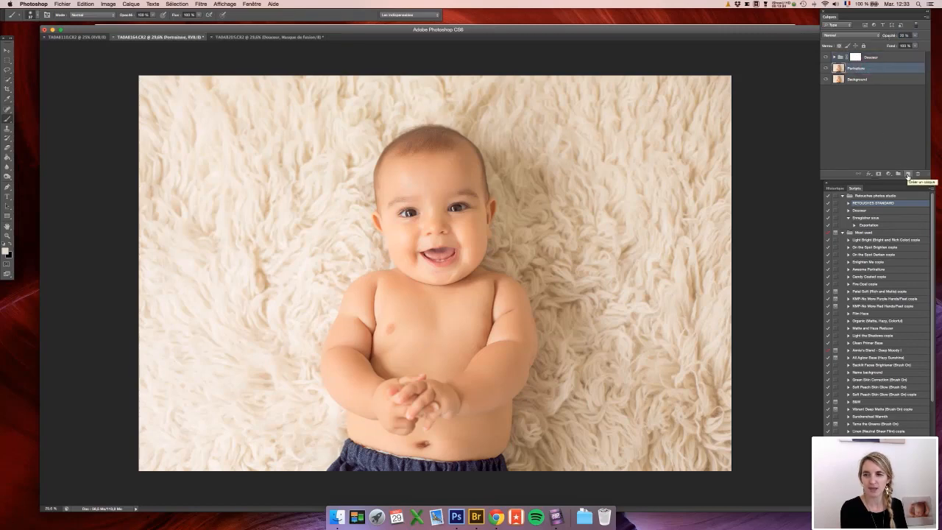
{"action": "left_click", "coordinate": [908, 175]}
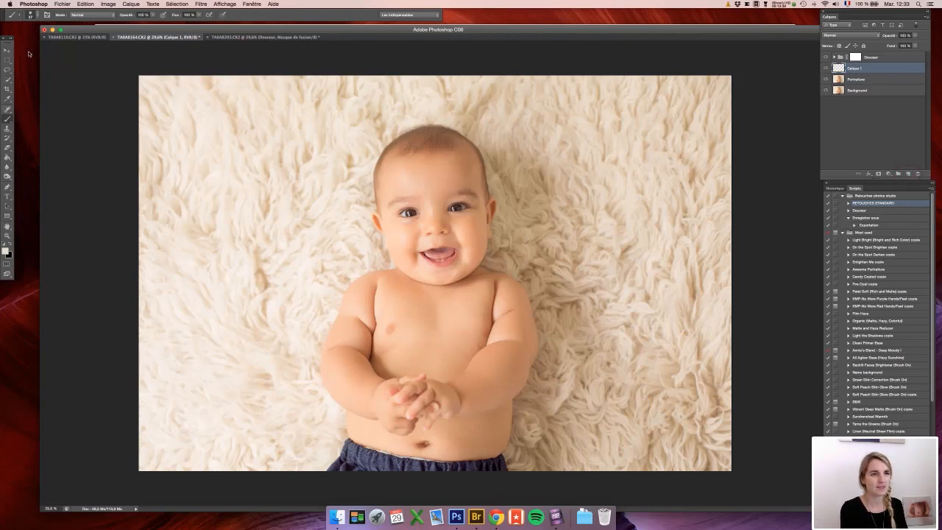
{"action": "left_click", "coordinate": [34, 15]}
{"action": "left_click_drag", "start_coordinate": [75, 40], "coordinate": [77, 39]}
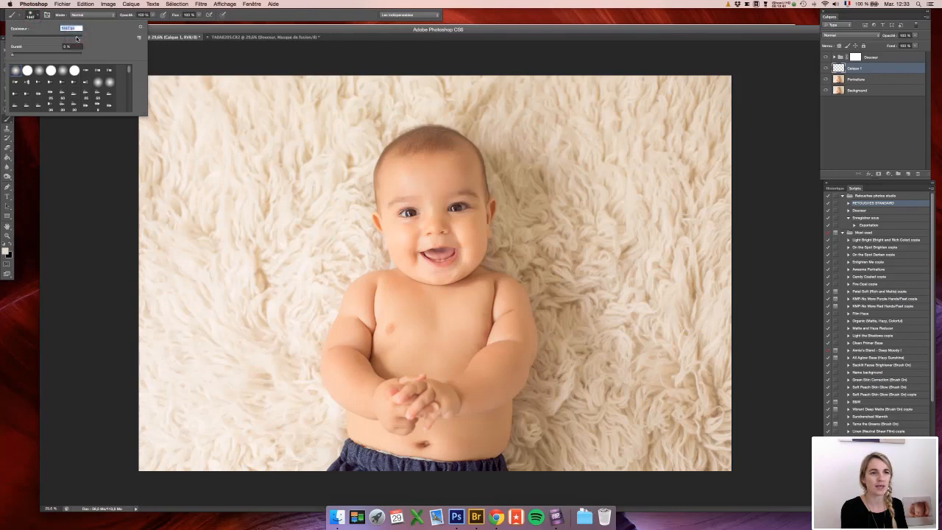
{"action": "left_click_drag", "start_coordinate": [132, 16], "coordinate": [106, 16]}
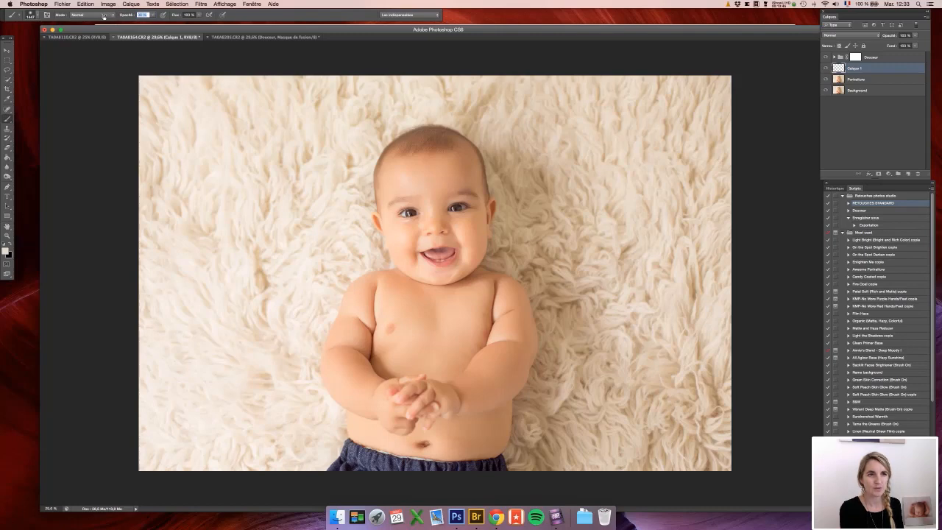
Lighten the outer areas of the fur rug on both sides of the baby by painting with light sampled rug tones
{"action": "left_click", "coordinate": [172, 104]}
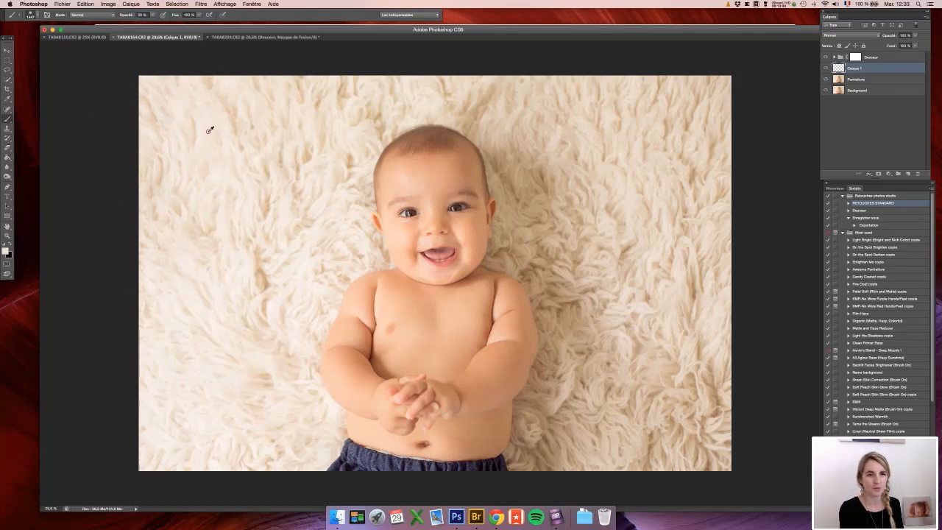
{"action": "left_click", "coordinate": [180, 376]}
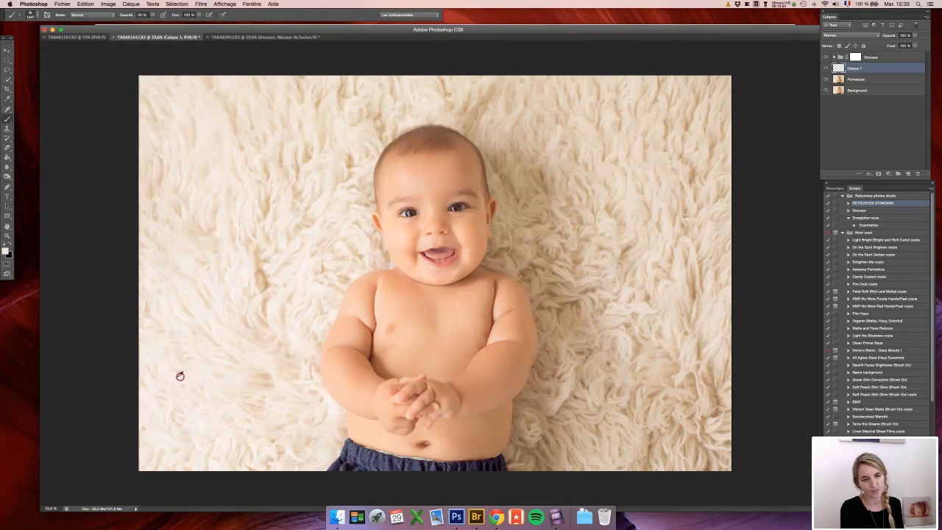
{"action": "left_click", "coordinate": [169, 117]}
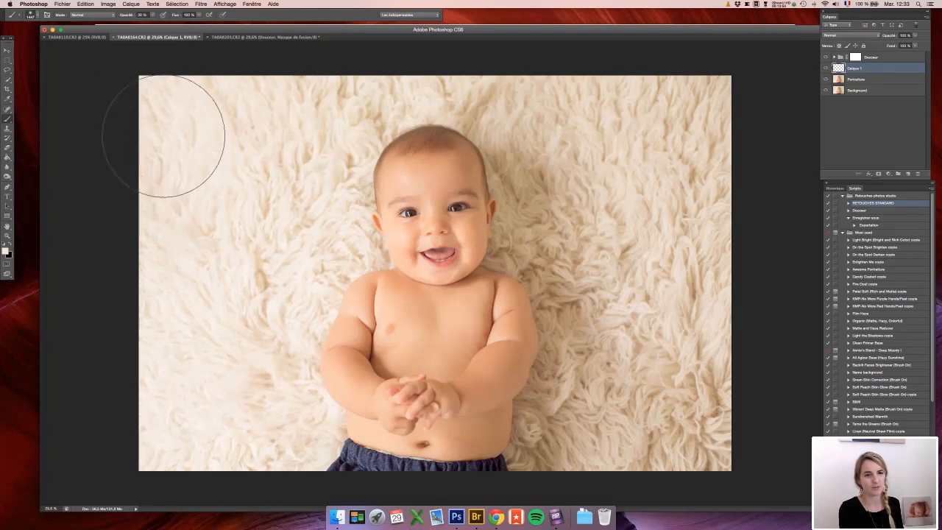
{"action": "left_click", "coordinate": [233, 447]}
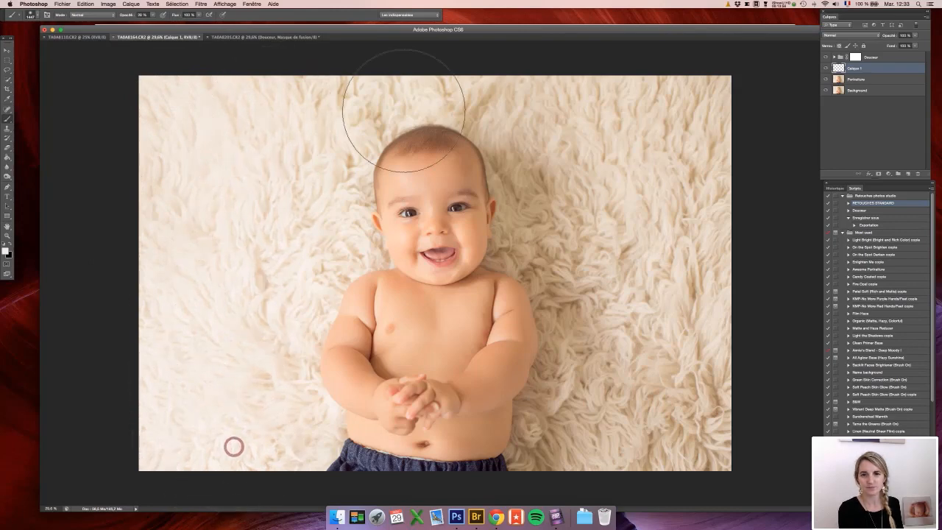
{"action": "left_click", "coordinate": [603, 89]}
{"action": "left_click", "coordinate": [681, 123]}
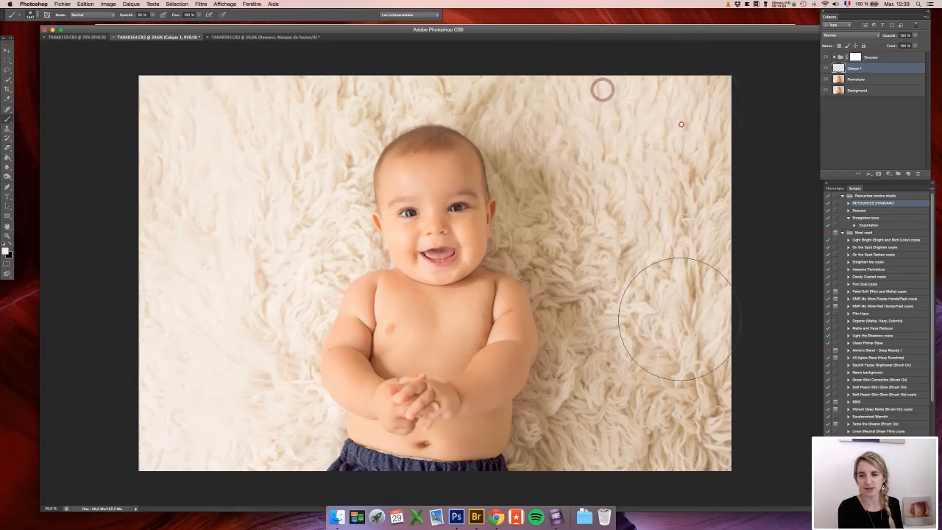
{"action": "left_click", "coordinate": [702, 453]}
{"action": "left_click", "coordinate": [711, 433]}
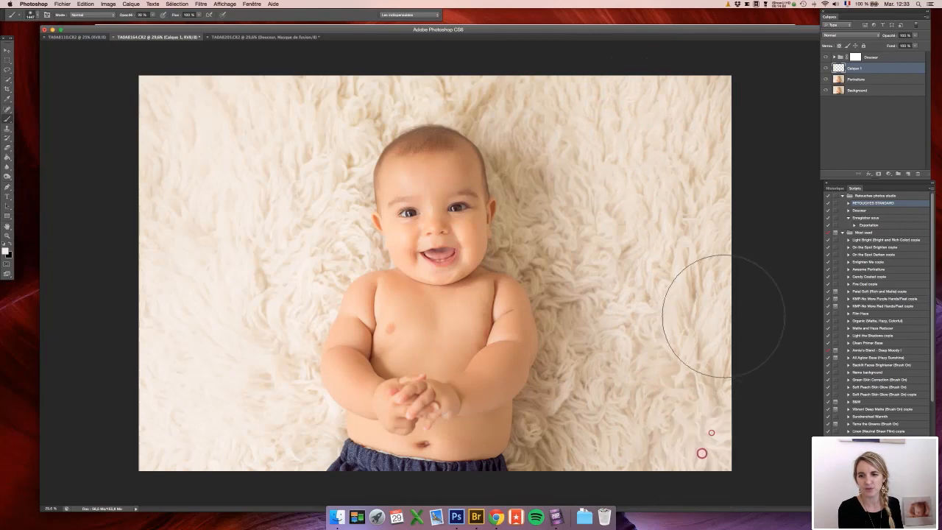
{"action": "left_click", "coordinate": [708, 97]}
{"action": "left_click", "coordinate": [602, 112]}
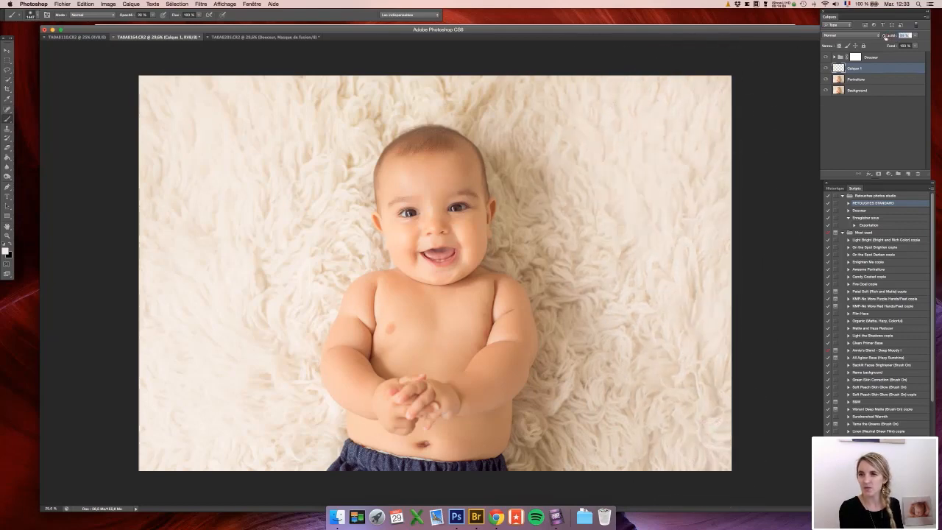
Lower the rug-lightening layer's opacity and toggle its visibility to compare the photo before and after
{"action": "left_click", "coordinate": [875, 36]}
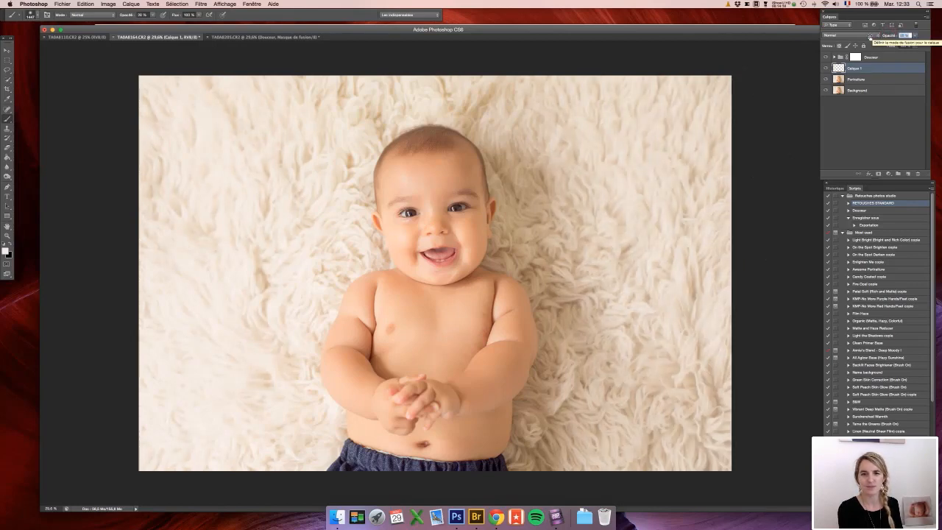
{"action": "key", "text": "Return"}
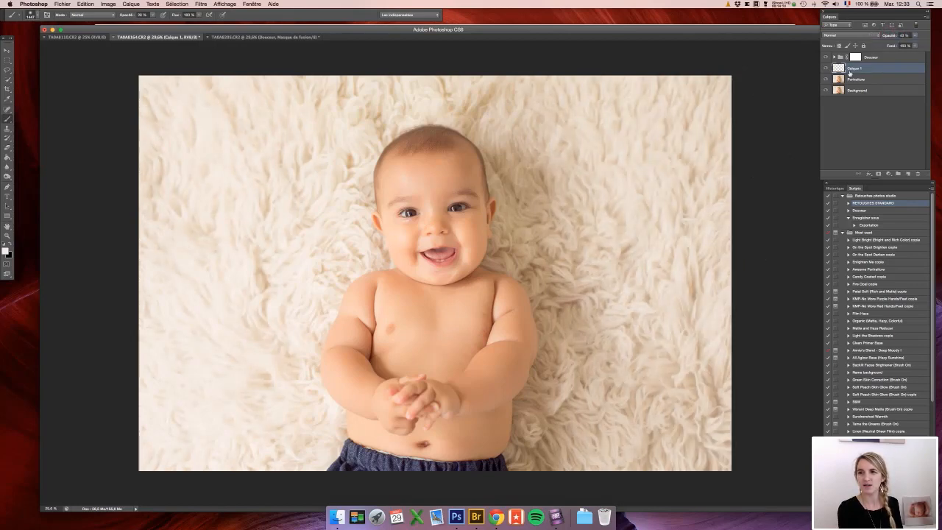
{"action": "left_click", "coordinate": [825, 68]}
{"action": "left_click", "coordinate": [825, 67]}
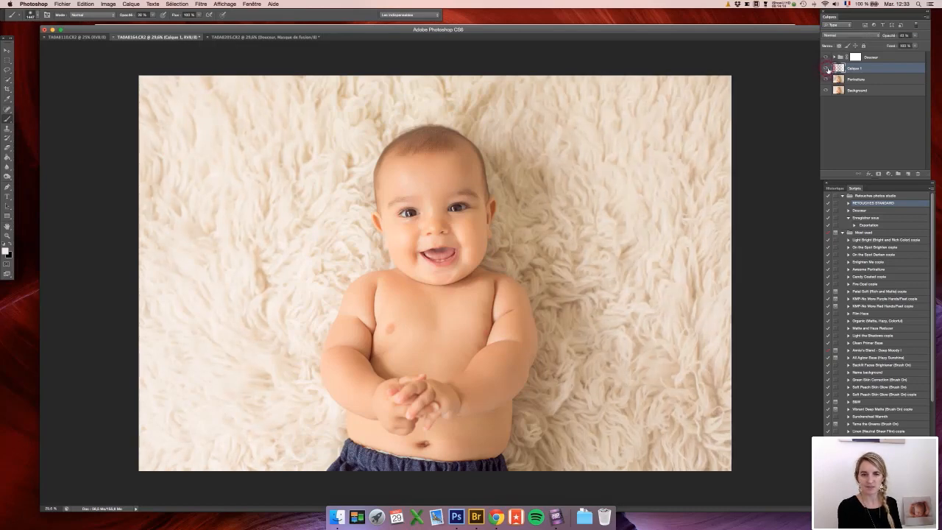
{"action": "left_click", "coordinate": [825, 68]}
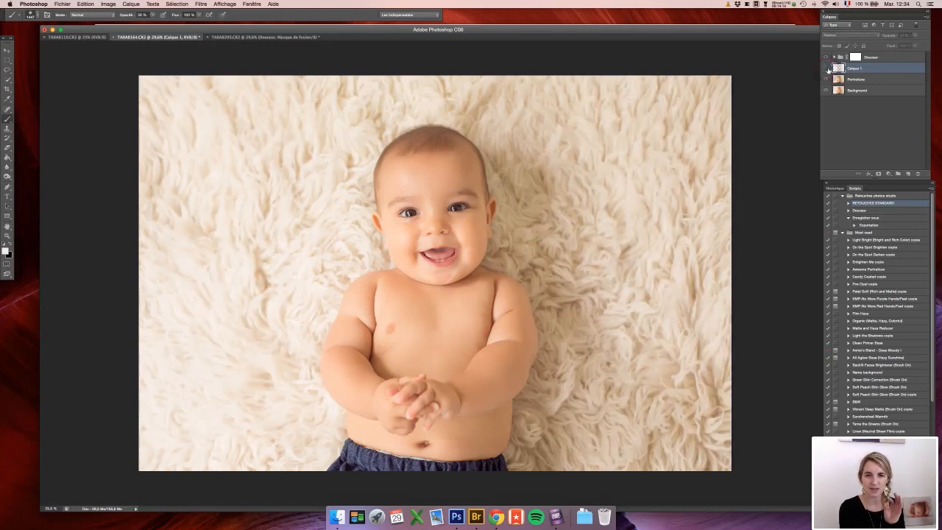
{"action": "left_click", "coordinate": [826, 67]}
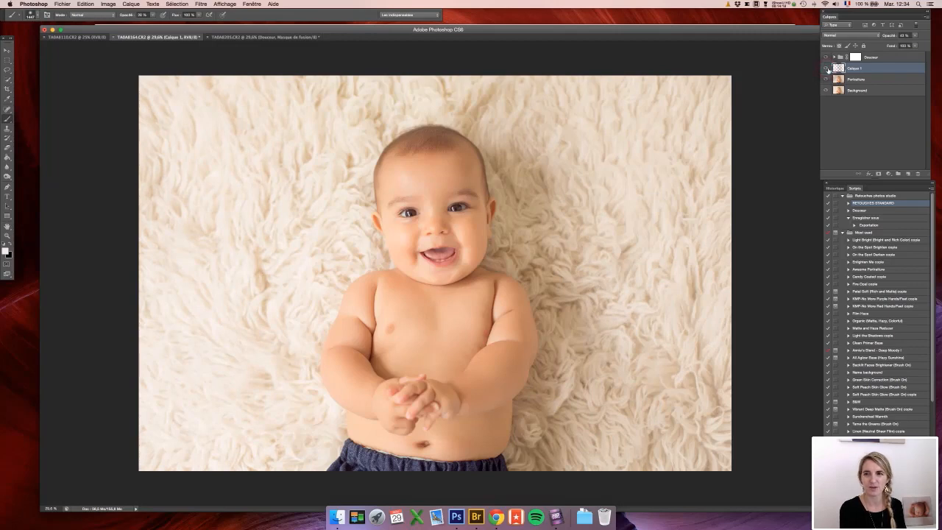
Add a mask to the Portraiture layer and paint with a small, more opaque black brush to restore facial detail around the eyebrows
{"action": "left_click", "coordinate": [856, 81]}
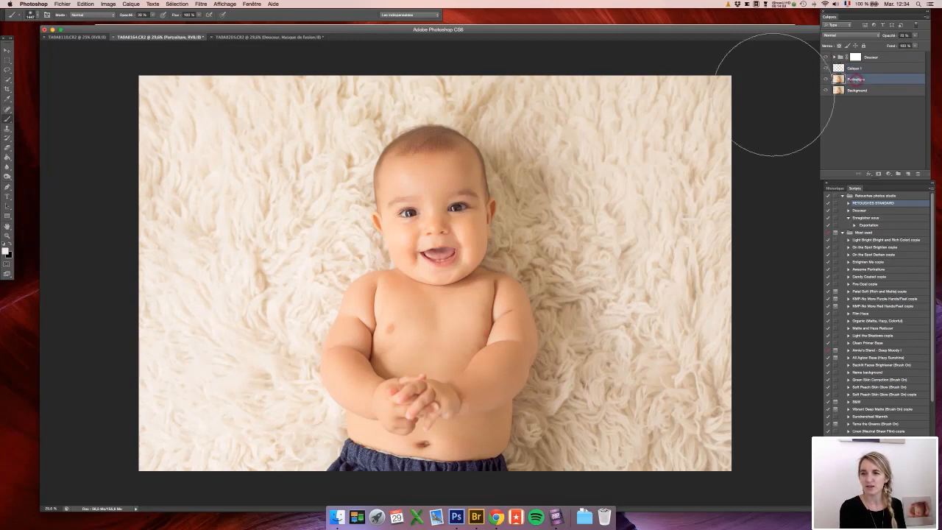
{"action": "left_click", "coordinate": [877, 174]}
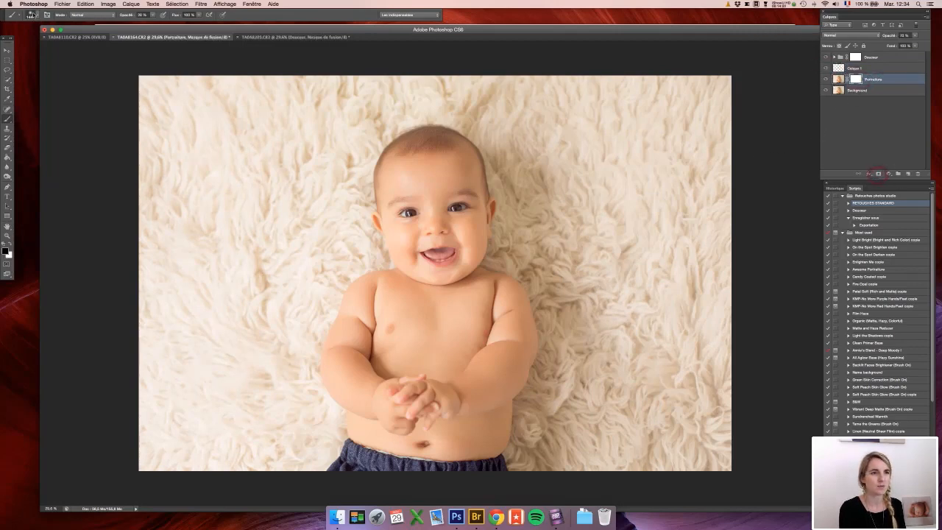
{"action": "left_click", "coordinate": [33, 15]}
{"action": "left_click", "coordinate": [33, 37]}
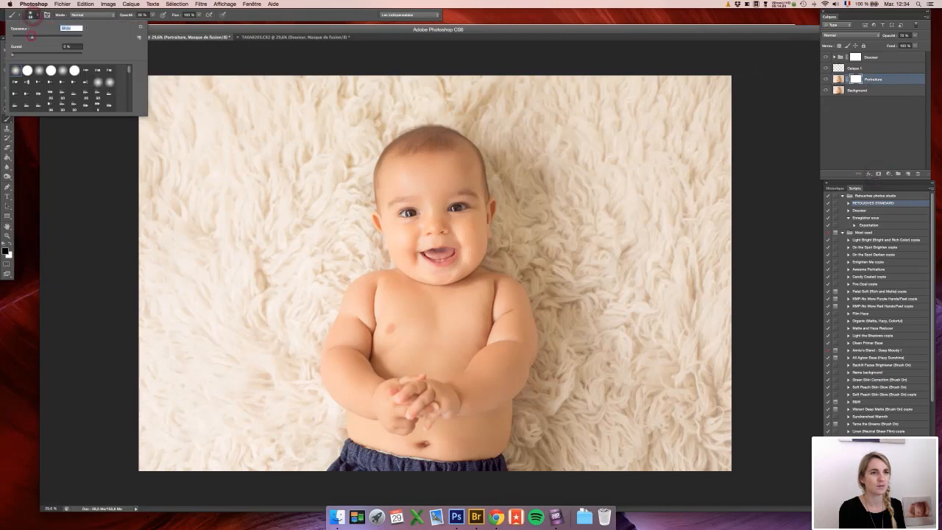
{"action": "left_click_drag", "start_coordinate": [122, 15], "coordinate": [142, 14]}
{"action": "scroll", "coordinate": [430, 201], "scroll_direction": "up", "scroll_amount": 5}
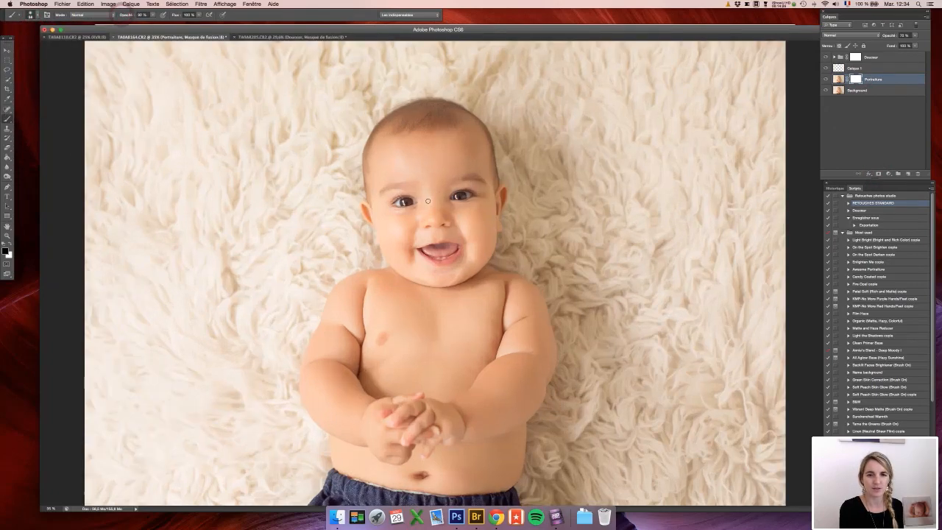
{"action": "mouse_move", "coordinate": [389, 123]}
{"action": "left_mouse_down"}
{"action": "mouse_move", "coordinate": [361, 133]}
{"action": "mouse_move", "coordinate": [390, 124]}
{"action": "left_mouse_up"}
{"action": "mouse_move", "coordinate": [500, 119]}
{"action": "left_mouse_down"}
{"action": "mouse_move", "coordinate": [474, 114]}
{"action": "mouse_move", "coordinate": [505, 114]}
{"action": "left_mouse_up"}
{"action": "scroll", "coordinate": [498, 117], "scroll_direction": "down", "scroll_amount": 1}
{"action": "scroll", "coordinate": [497, 117], "scroll_direction": "down", "scroll_amount": 1}
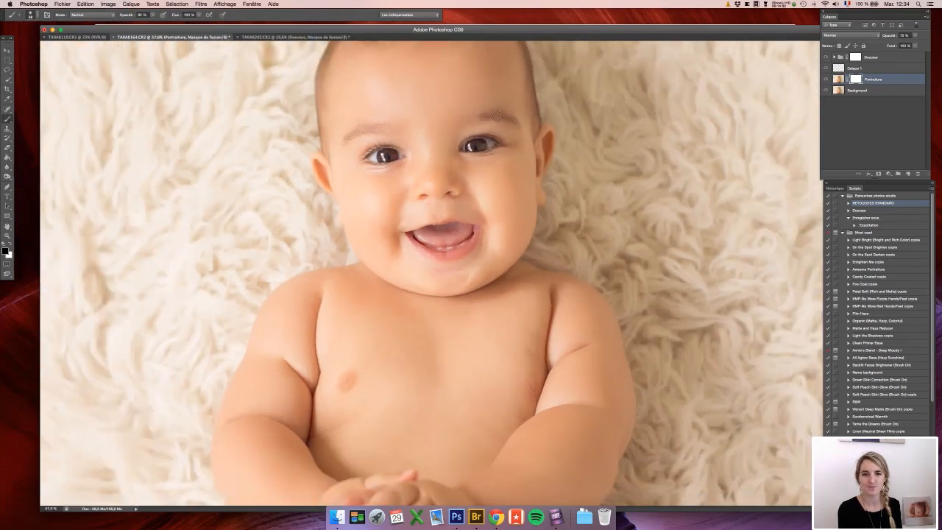
{"action": "scroll", "coordinate": [498, 117], "scroll_direction": "down", "scroll_amount": 3}
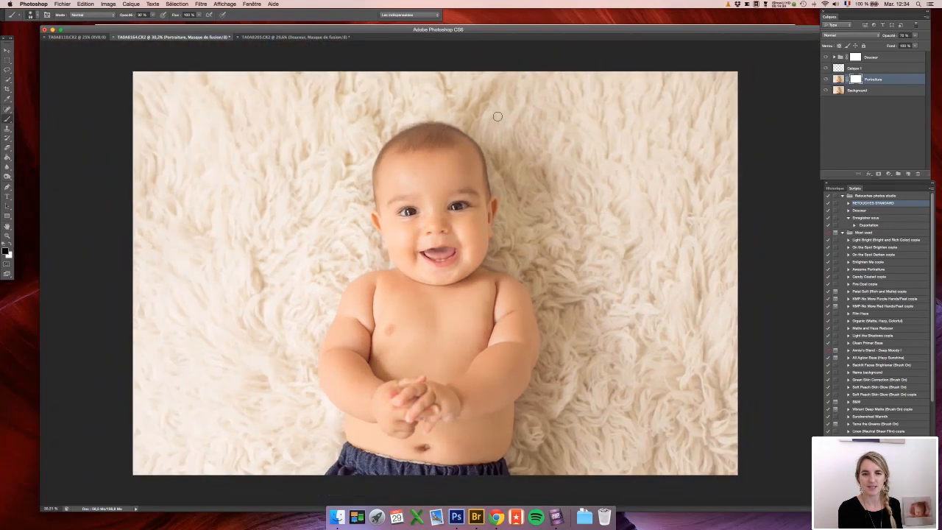
Choose the Exportation action for the reclining photo and switch to the document showing the sitting baby
{"action": "left_click", "coordinate": [880, 226]}
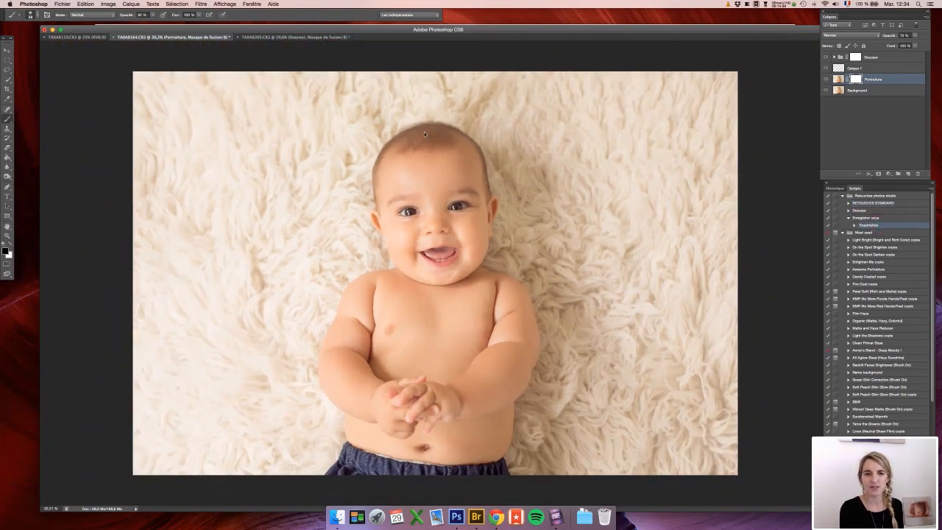
{"action": "left_click", "coordinate": [84, 38]}
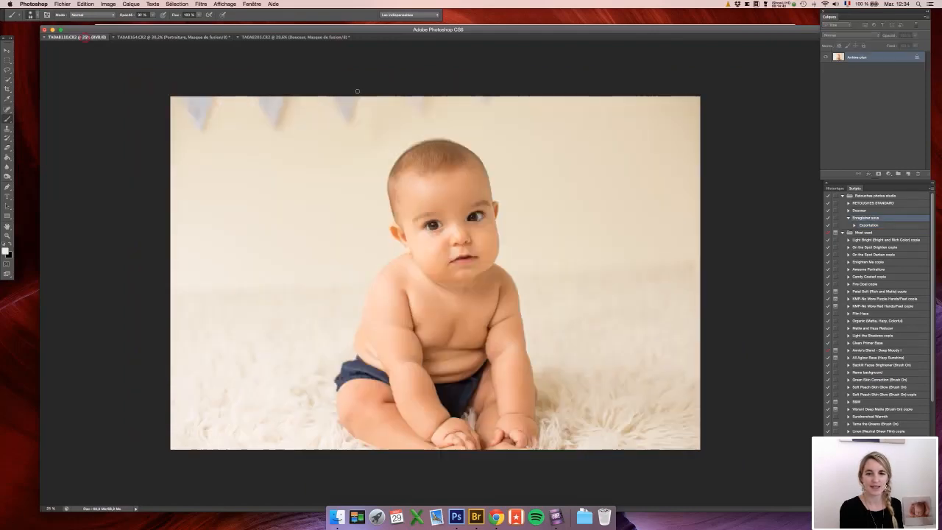
{"action": "scroll", "coordinate": [567, 257], "scroll_direction": "up", "scroll_amount": 5}
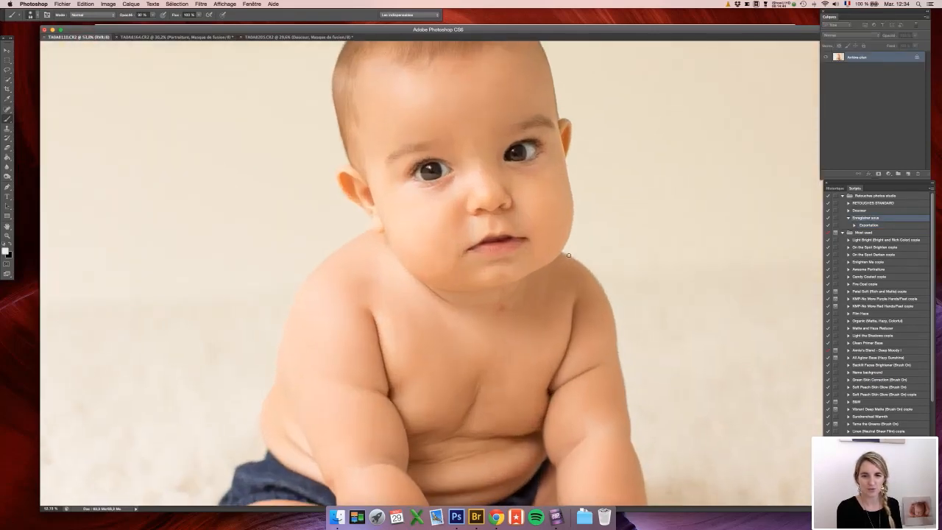
{"action": "scroll", "coordinate": [550, 259], "scroll_direction": "down", "scroll_amount": 3}
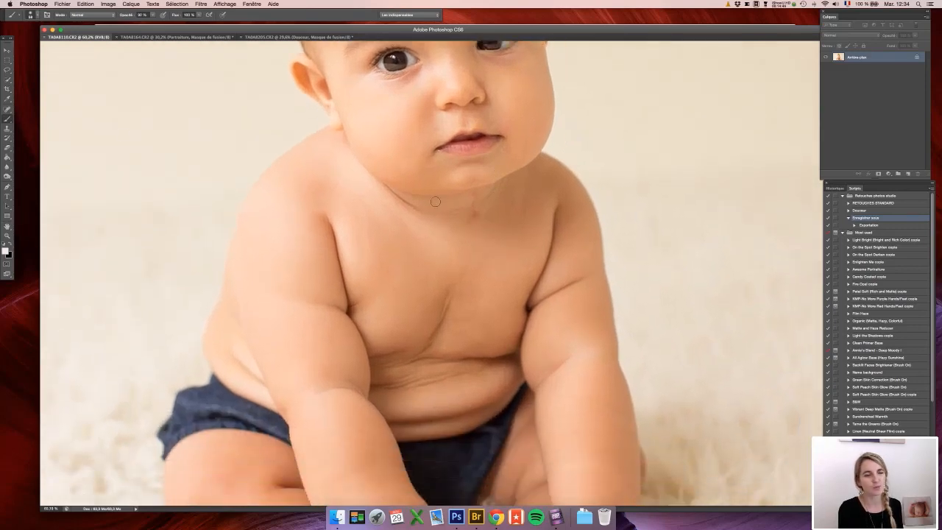
Heal the red spot and the skin marks on the neck just below the baby's chin with the Spot Healing Brush
{"action": "left_click", "coordinate": [8, 110]}
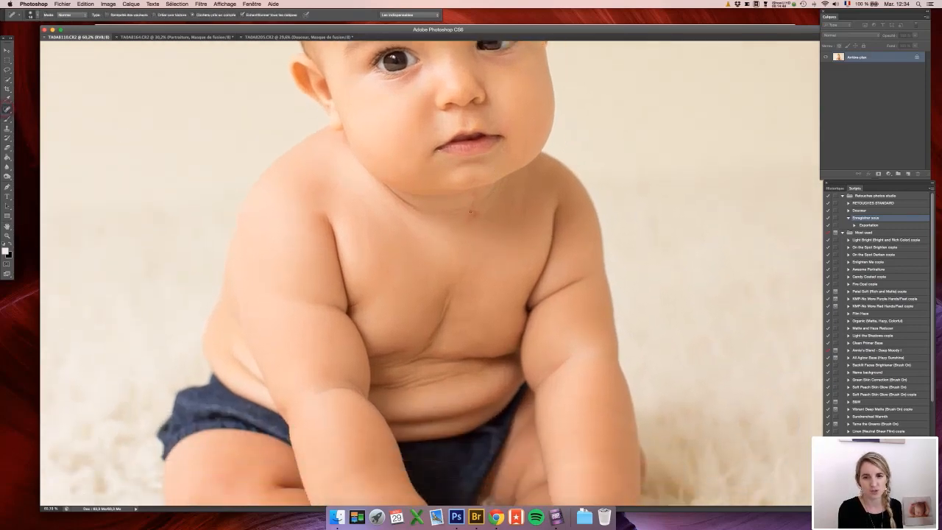
{"action": "left_click_drag", "start_coordinate": [471, 211], "coordinate": [471, 210]}
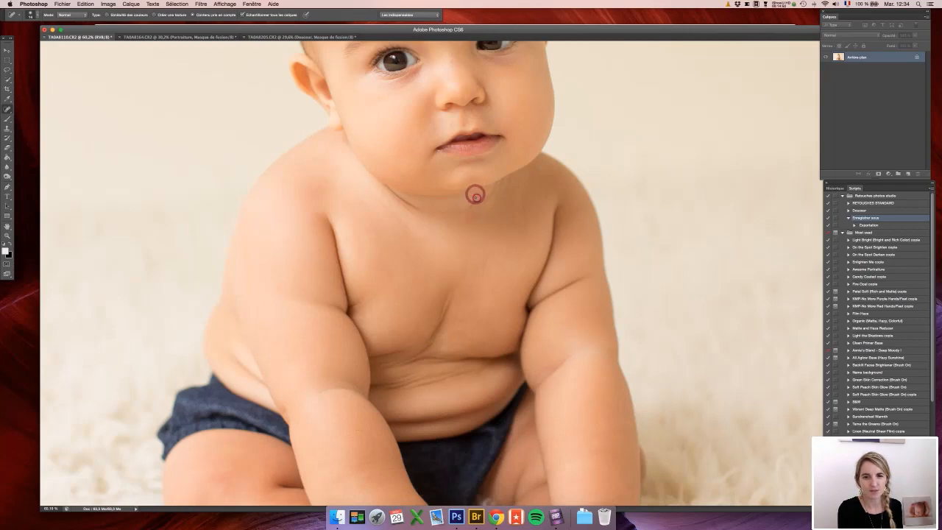
{"action": "left_click_drag", "start_coordinate": [473, 192], "coordinate": [473, 200]}
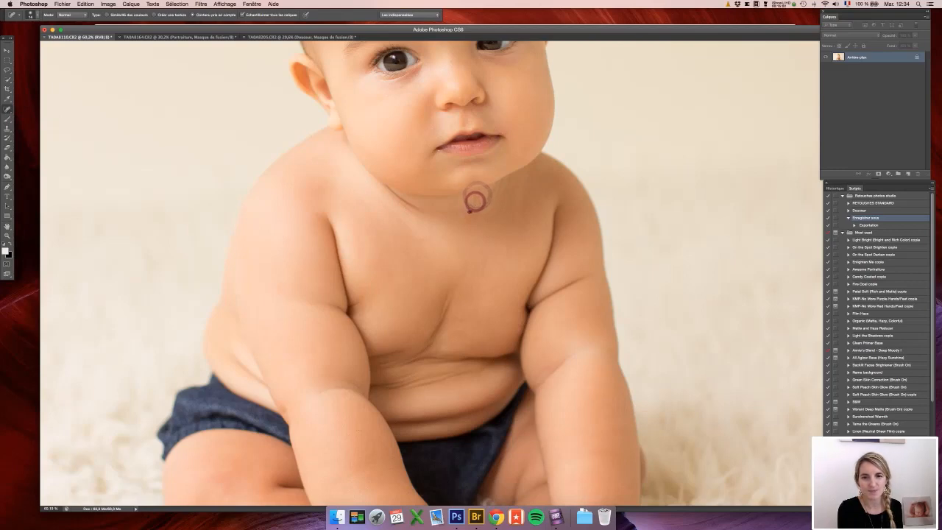
{"action": "left_click_drag", "start_coordinate": [470, 209], "coordinate": [467, 217]}
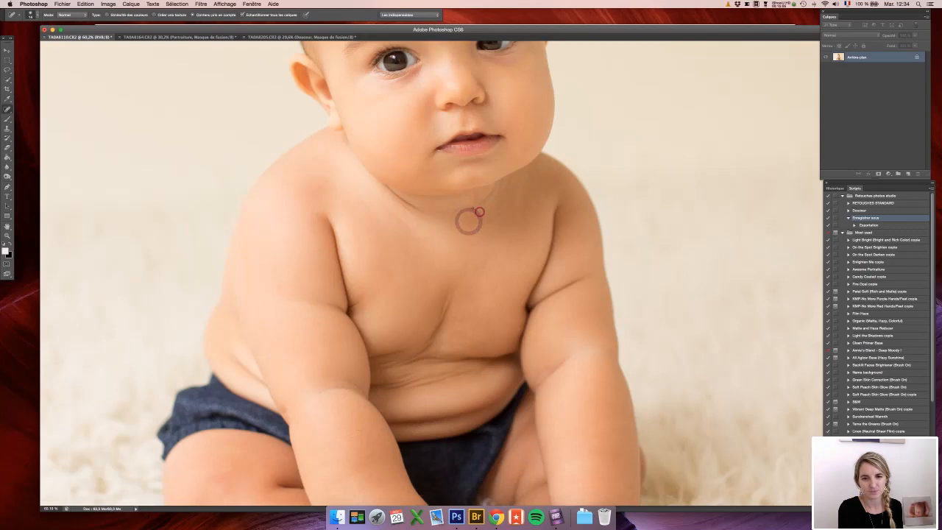
Heal the small marks above the upper lip, on the cheek beside the nose and near the mouth corner with the Spot Healing Brush
{"action": "scroll", "coordinate": [471, 206], "scroll_direction": "up", "scroll_amount": 5}
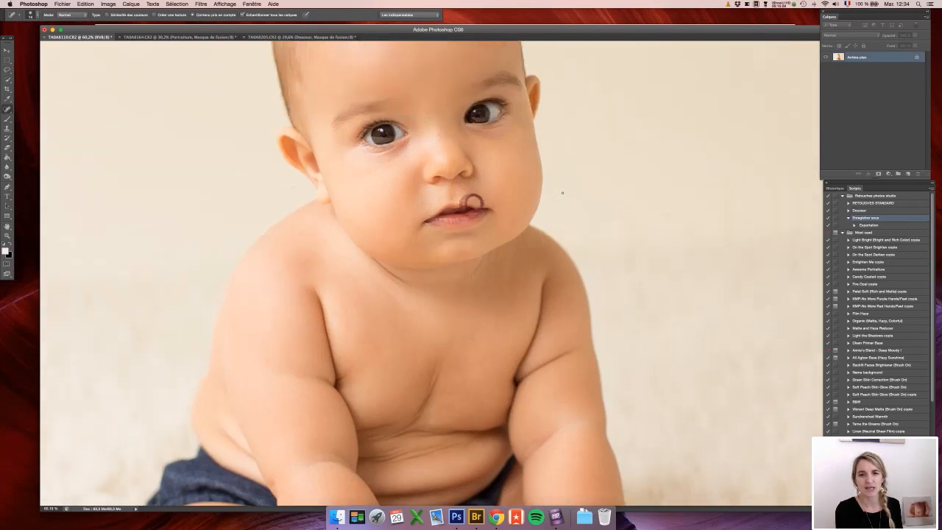
{"action": "scroll", "coordinate": [475, 198], "scroll_direction": "up", "scroll_amount": 3}
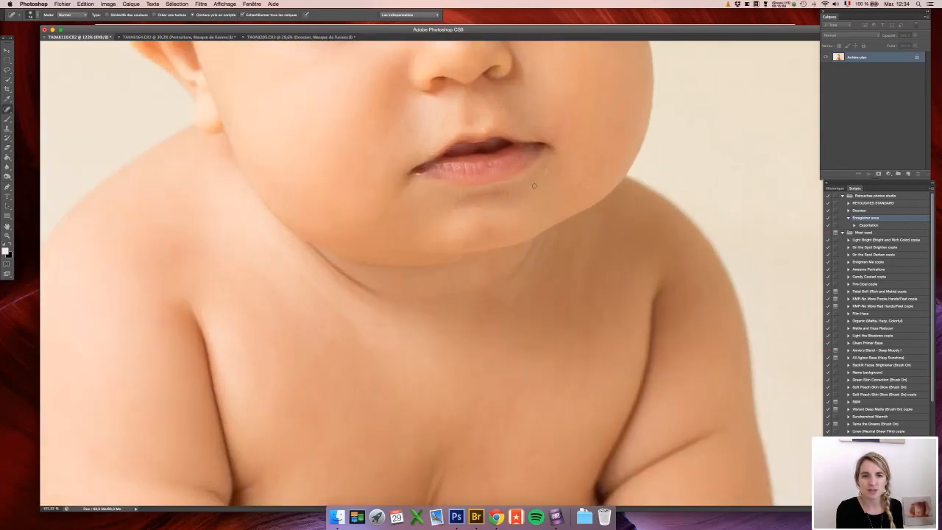
{"action": "left_click", "coordinate": [484, 130]}
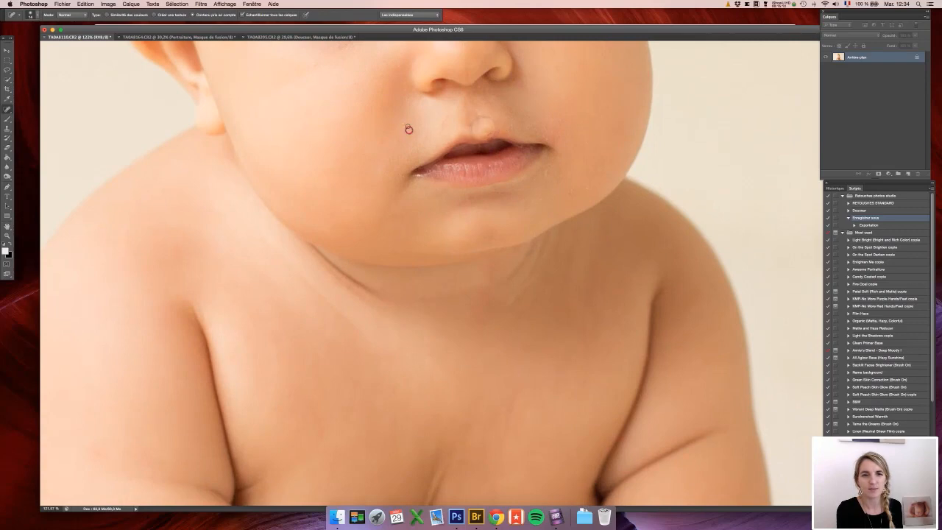
{"action": "left_click", "coordinate": [402, 123]}
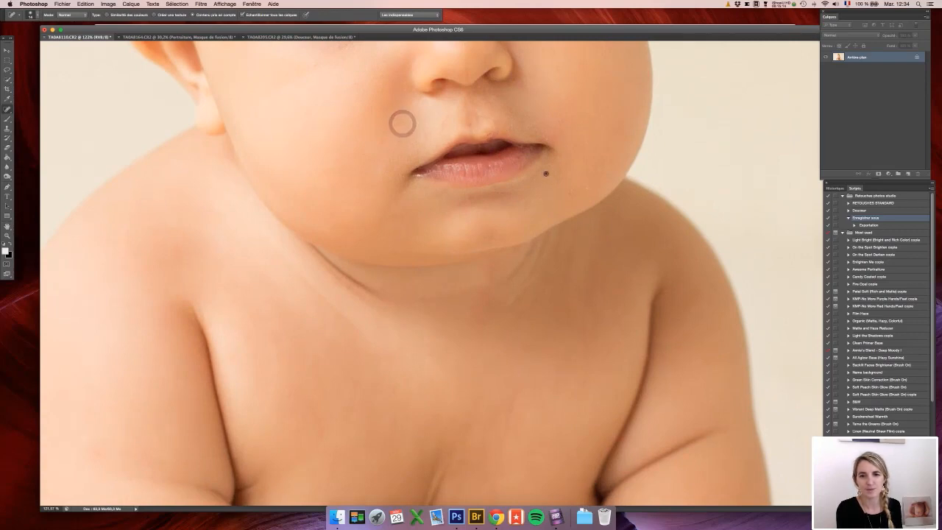
{"action": "left_click", "coordinate": [545, 174]}
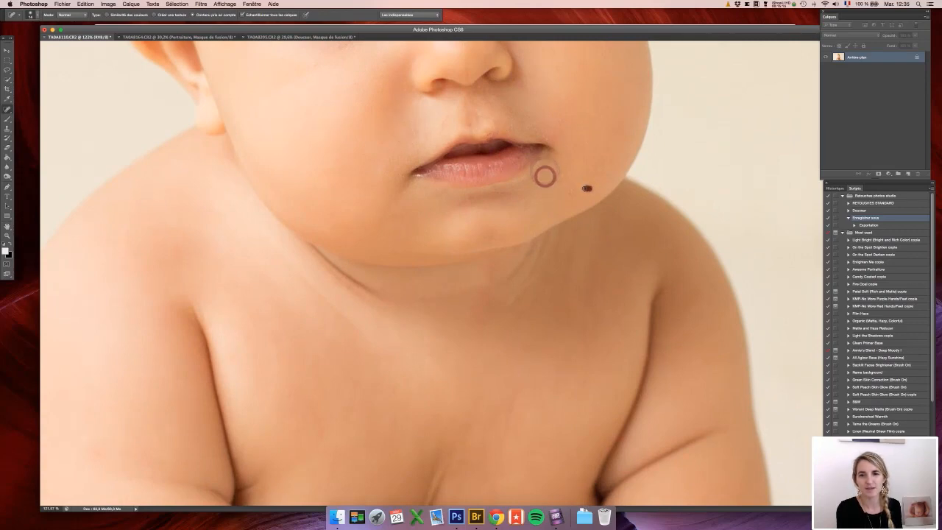
Add a new layer and soften the shadows under both of the baby's eyes with an enlarged Clone Stamp brush
{"action": "scroll", "coordinate": [571, 192], "scroll_direction": "down", "scroll_amount": 6}
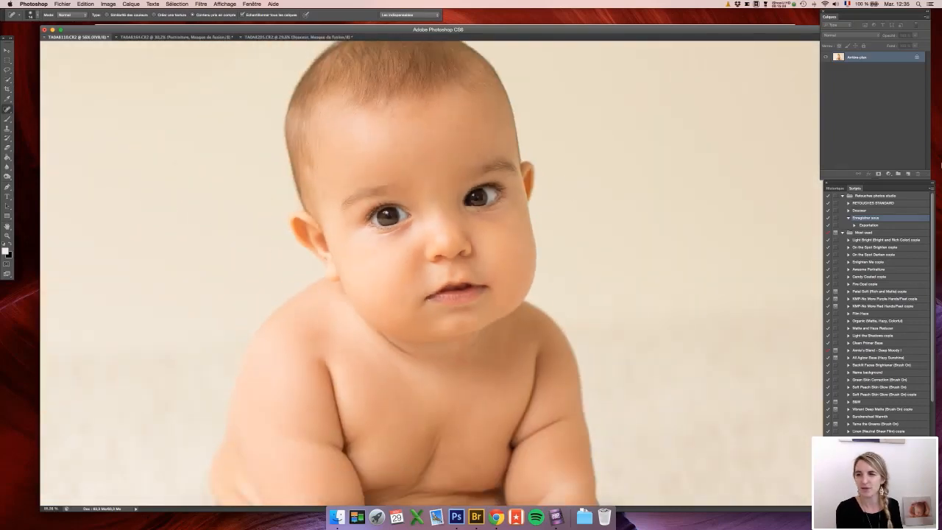
{"action": "left_click", "coordinate": [908, 173]}
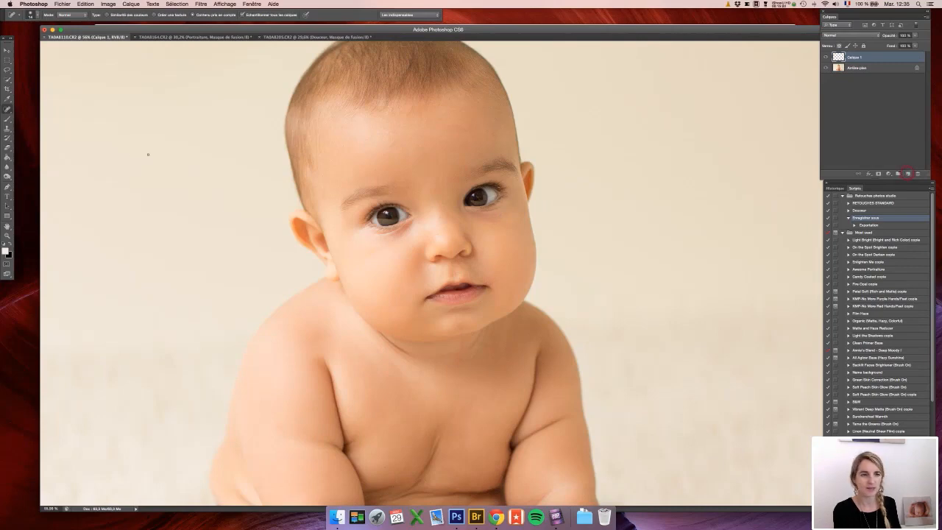
{"action": "left_click", "coordinate": [7, 128]}
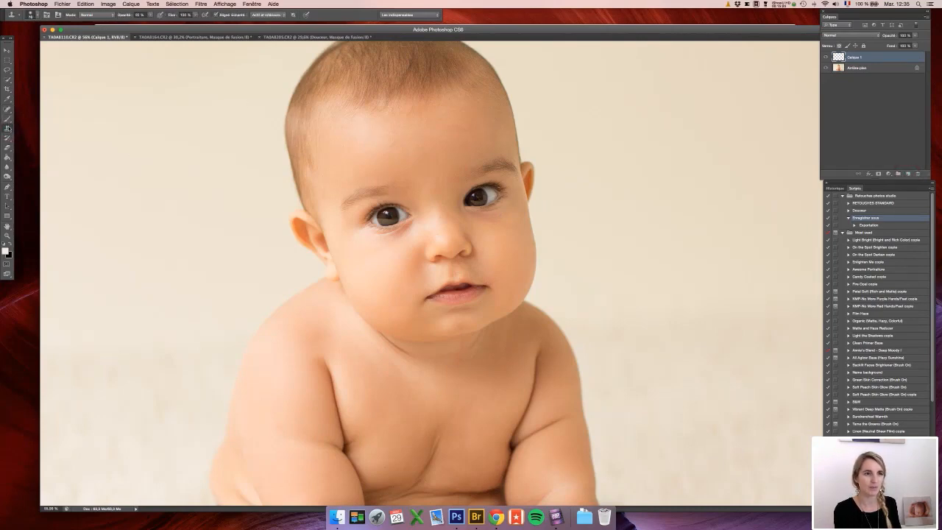
{"action": "left_click", "coordinate": [7, 129]}
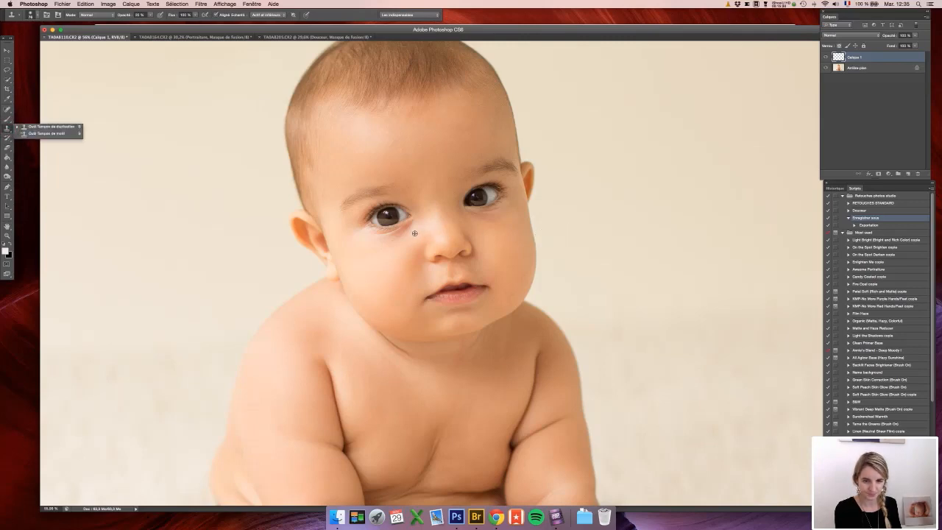
{"action": "key", "text": "bracketright"}
{"action": "key", "text": "bracketright"}
{"action": "key", "text": "bracketright"}
{"action": "key", "text": "bracketright"}
{"action": "key", "text": "bracketright"}
{"action": "key", "text": "bracketright"}
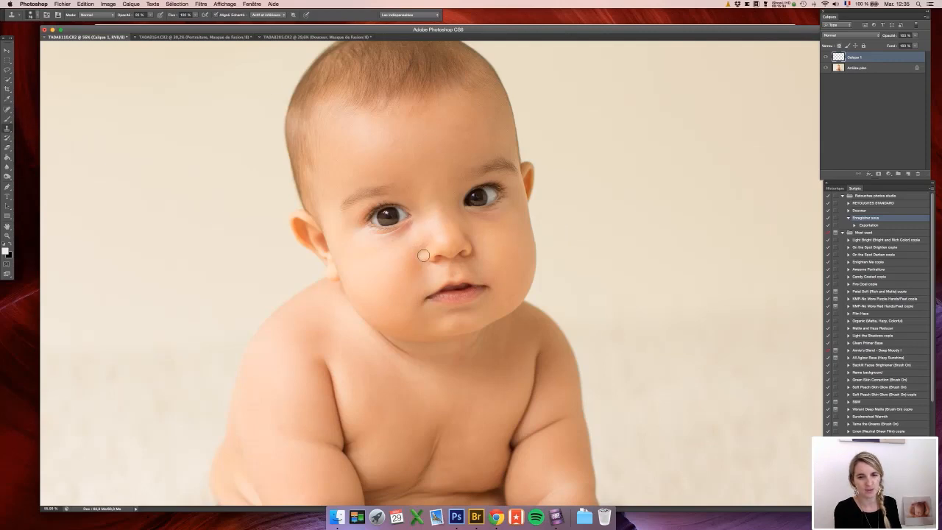
{"action": "left_click", "coordinate": [411, 225], "text": "alt"}
{"action": "left_click", "coordinate": [392, 241]}
{"action": "left_click", "coordinate": [471, 223], "text": "alt"}
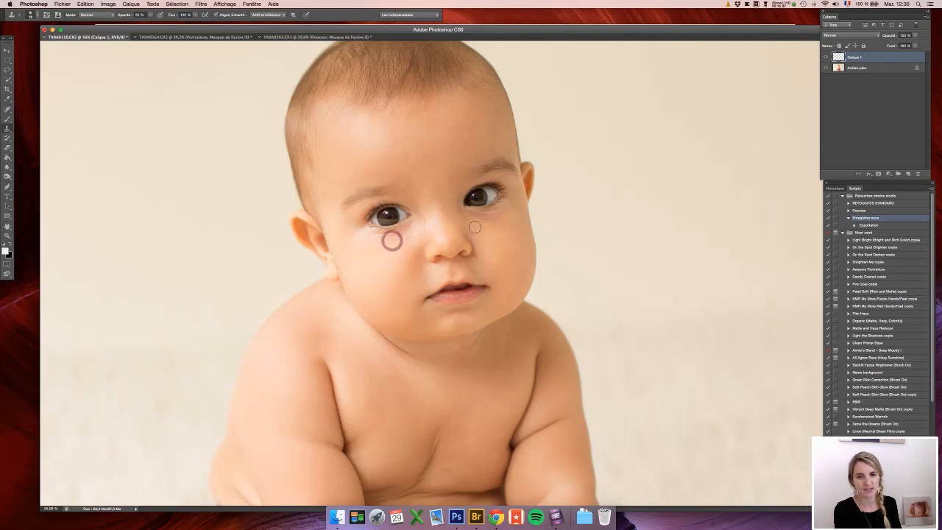
{"action": "left_click", "coordinate": [472, 221]}
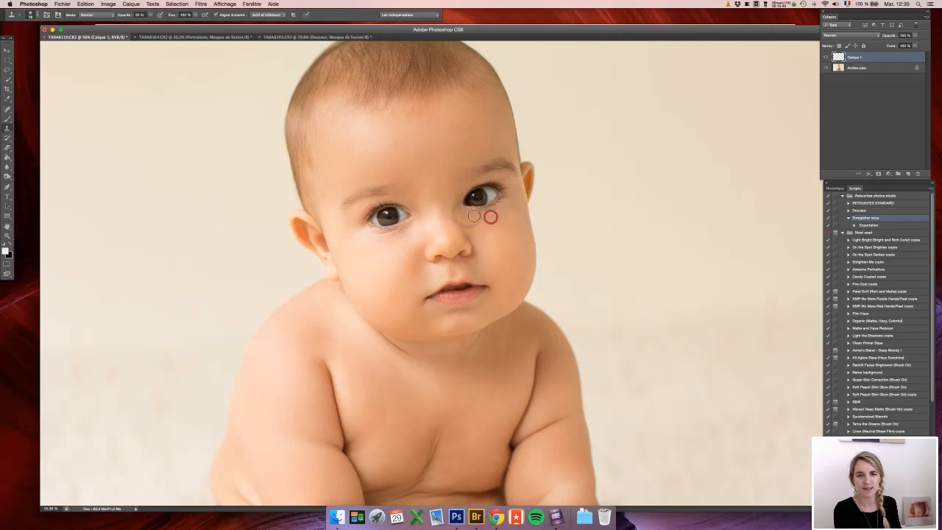
{"action": "left_click", "coordinate": [452, 215]}
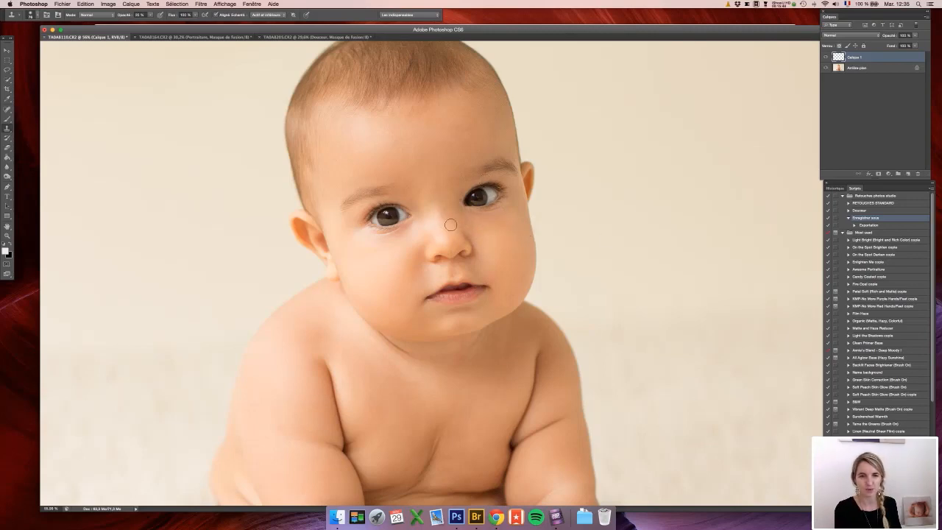
Merge the cloning layer into the background and run the RETOUCHES STANDARD action on the sitting-baby photo
{"action": "scroll", "coordinate": [516, 237], "scroll_direction": "down", "scroll_amount": 5}
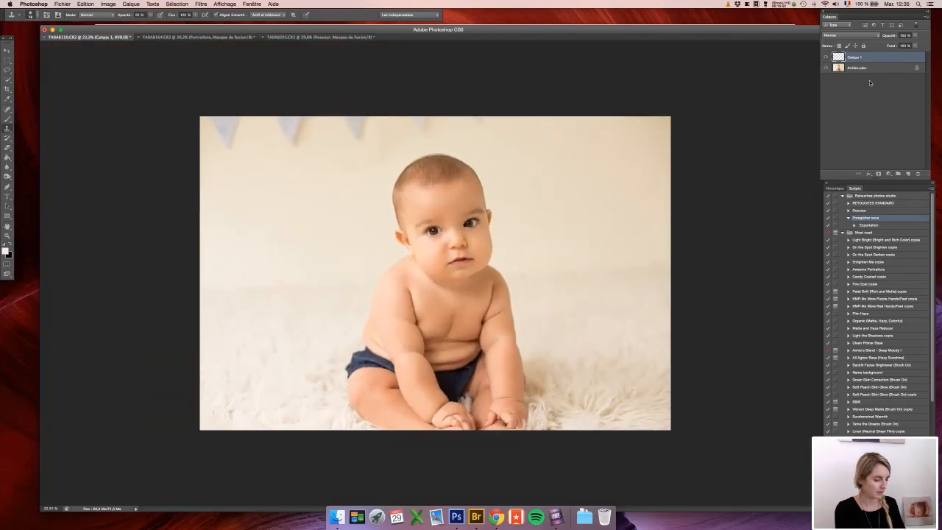
{"action": "key", "text": "super+e"}
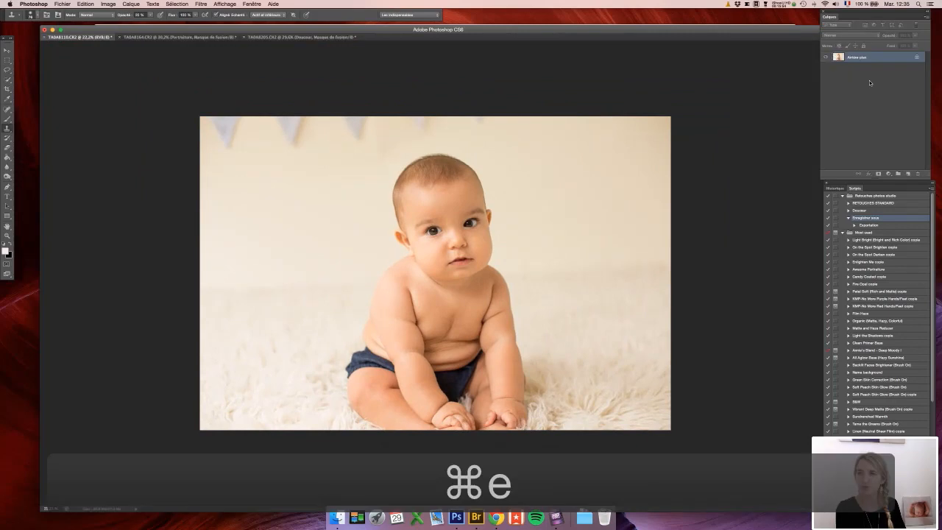
{"action": "left_click", "coordinate": [866, 212]}
{"action": "left_click", "coordinate": [870, 204]}
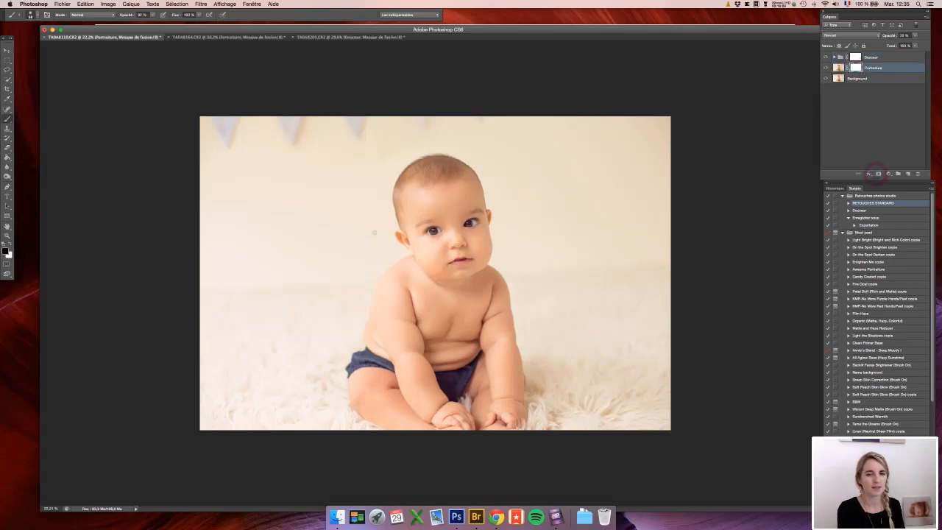
Paint black on the Portraiture layer's mask over both eyes and the lips to restore their detail
{"action": "scroll", "coordinate": [449, 205], "scroll_direction": "up", "scroll_amount": 3}
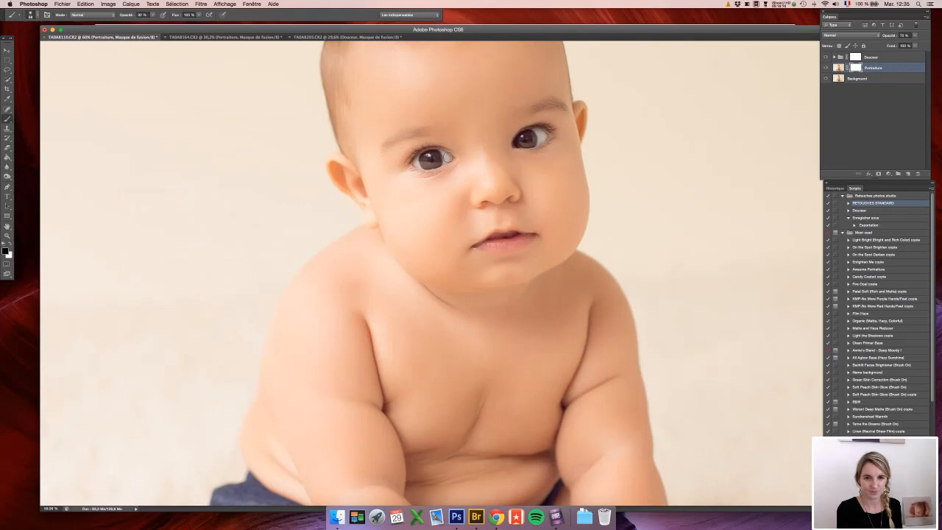
{"action": "mouse_move", "coordinate": [446, 155]}
{"action": "left_mouse_down"}
{"action": "mouse_move", "coordinate": [418, 166]}
{"action": "mouse_move", "coordinate": [449, 156]}
{"action": "left_mouse_up"}
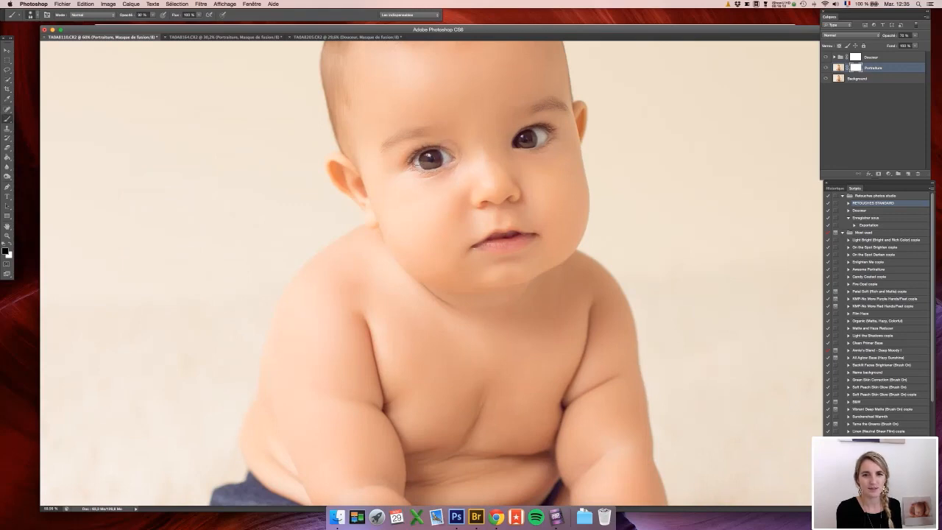
{"action": "left_click_drag", "start_coordinate": [551, 131], "coordinate": [528, 132]}
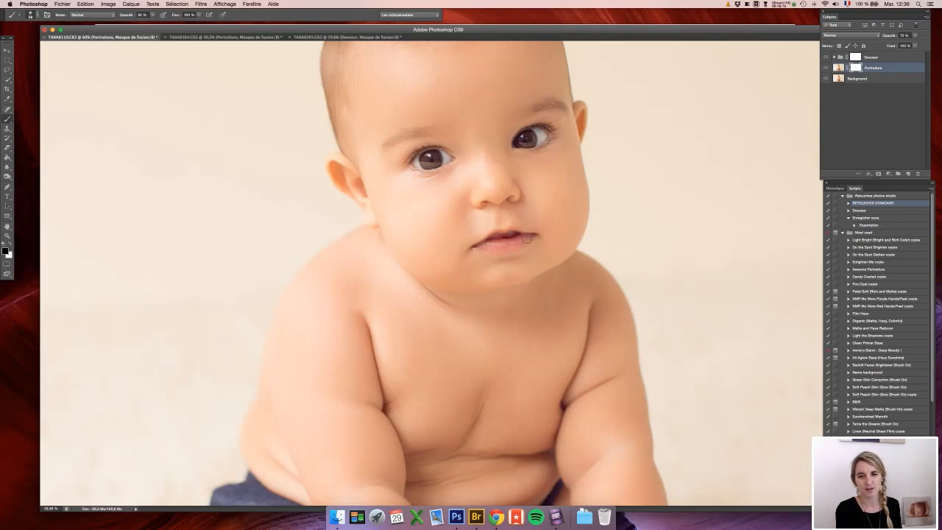
{"action": "left_click_drag", "start_coordinate": [527, 238], "coordinate": [480, 247]}
Lower the Douceur group's opacity to 24% and fit the whole photo in view
{"action": "left_click", "coordinate": [874, 56]}
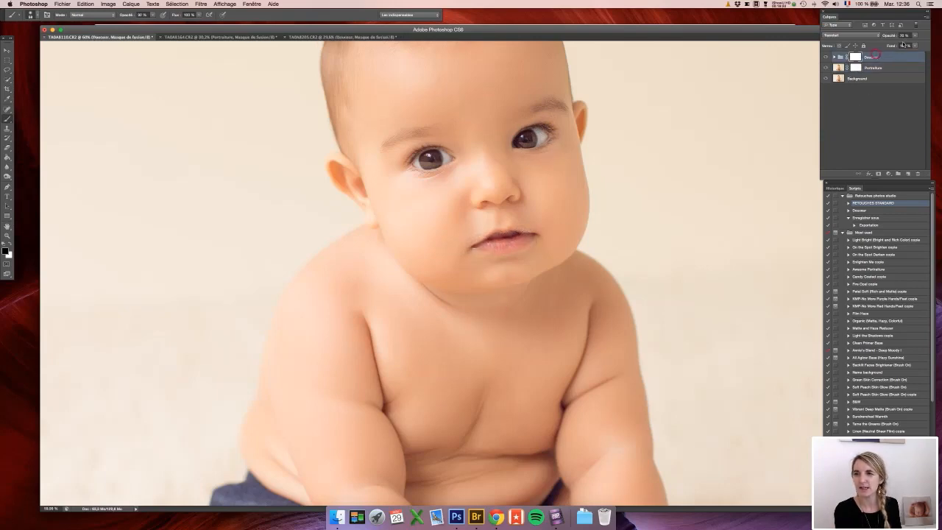
{"action": "left_click", "coordinate": [904, 35]}
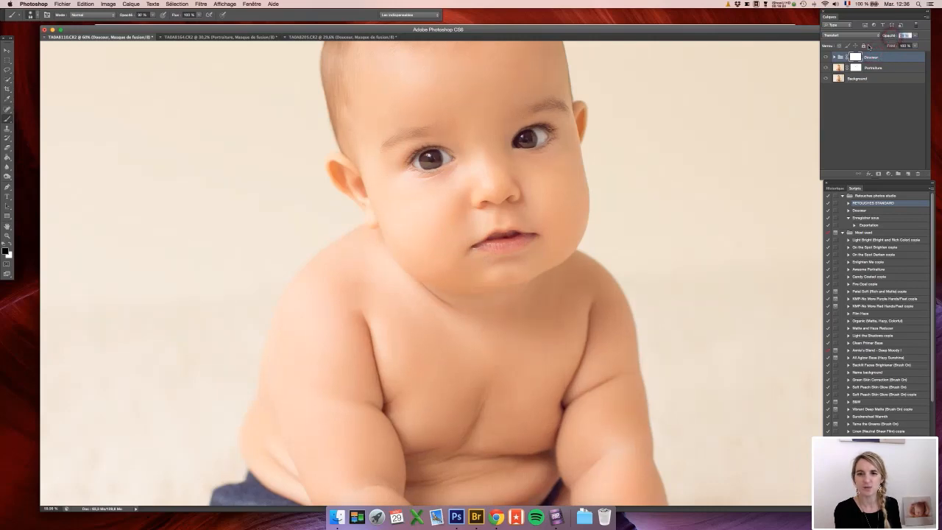
{"action": "key", "text": "super+0"}
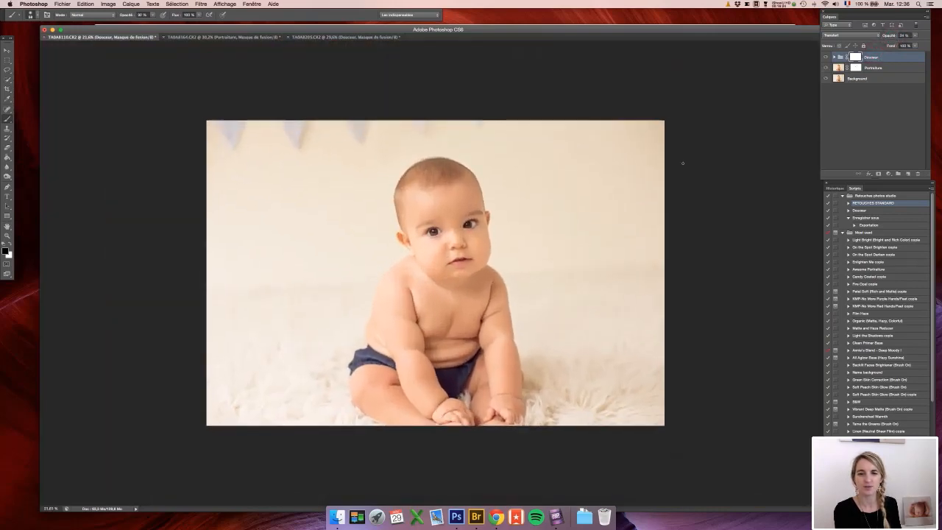
Select the Exportation action and collapse the Most used action set
{"action": "mouse_move", "coordinate": [883, 234]}
{"action": "left_mouse_down"}
{"action": "mouse_move", "coordinate": [878, 218]}
{"action": "mouse_move", "coordinate": [874, 224]}
{"action": "left_mouse_up"}
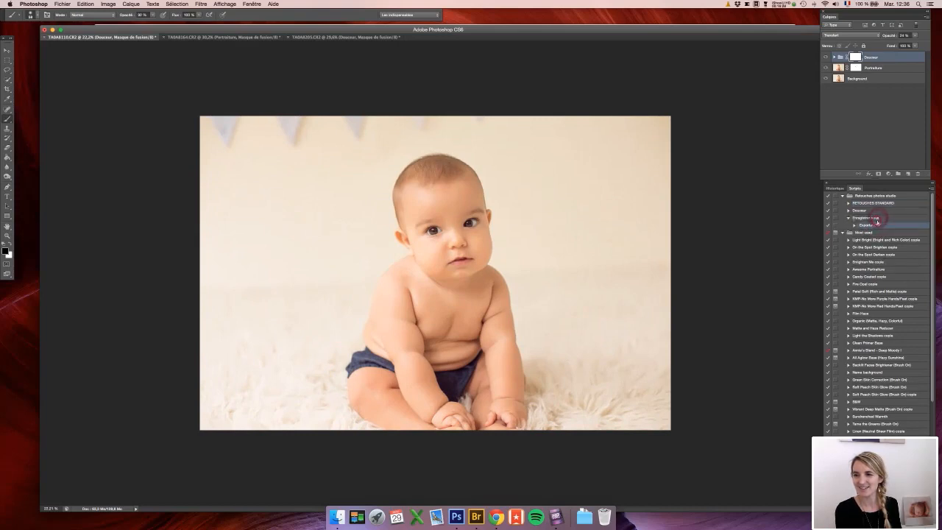
{"action": "left_click", "coordinate": [841, 232]}
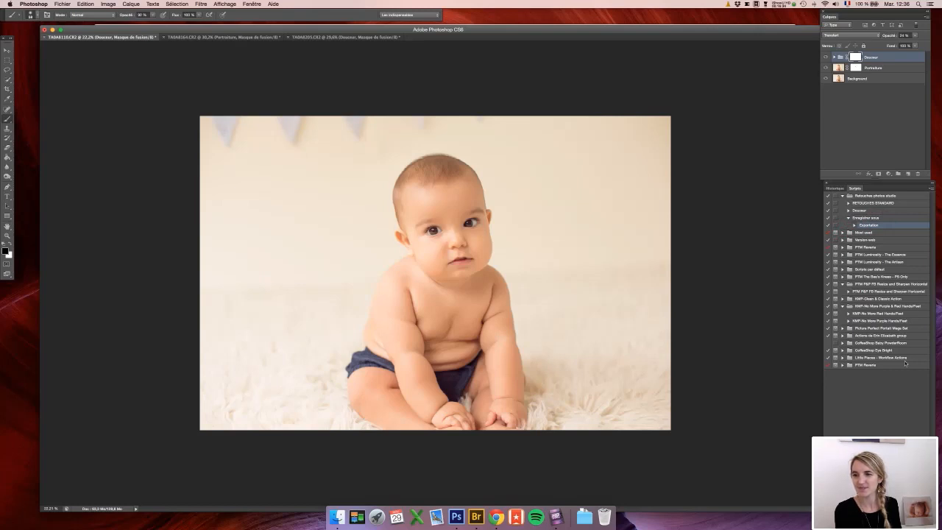
Take a history snapshot of the retouched photo, compare it with the original opened state and return to the snapshot
{"action": "left_click", "coordinate": [834, 188]}
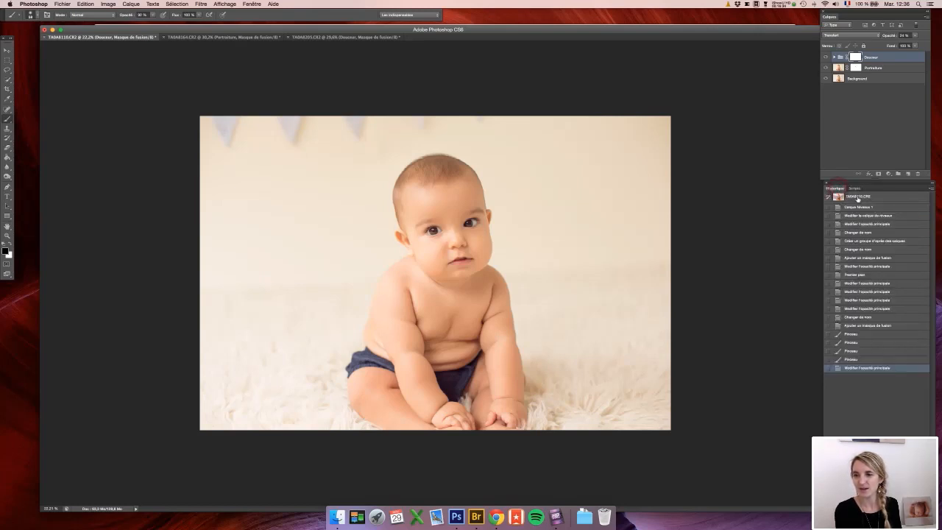
{"action": "left_click", "coordinate": [907, 515]}
{"action": "left_click", "coordinate": [870, 196]}
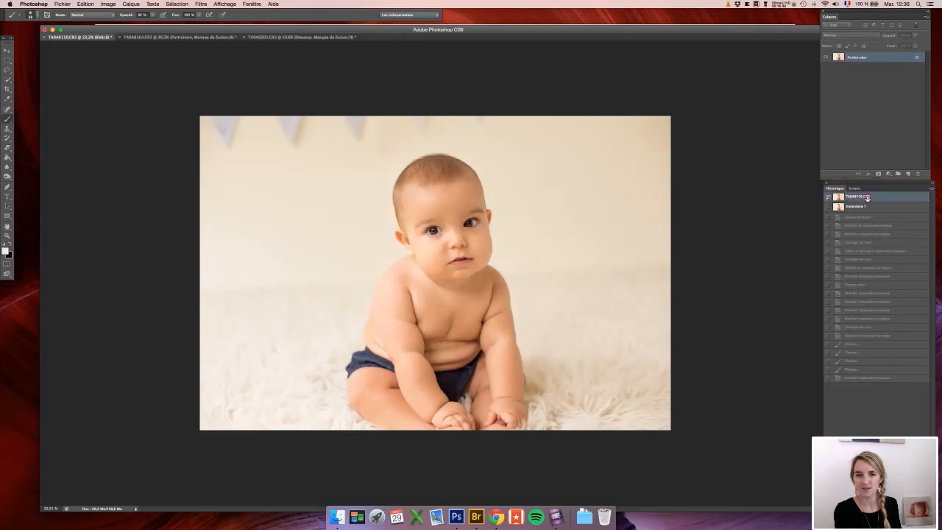
{"action": "left_click", "coordinate": [857, 207]}
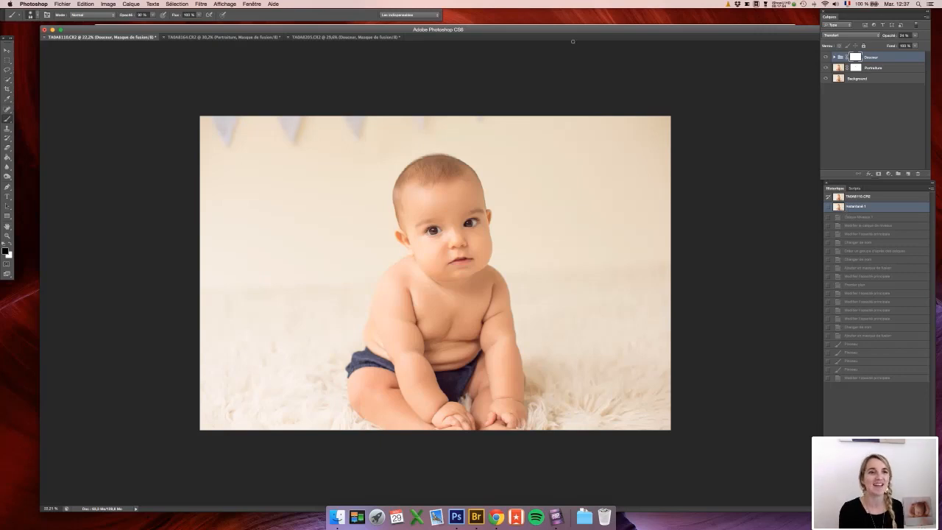
Switch to the smiling baby on the rug, then to the reclining photo, to review the retouched results
{"action": "left_click", "coordinate": [220, 37]}
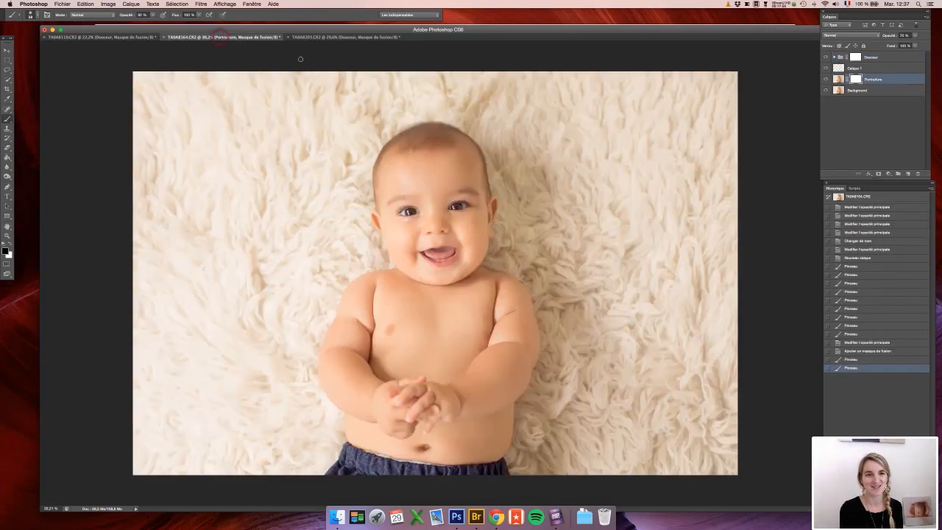
{"action": "left_click", "coordinate": [318, 36]}
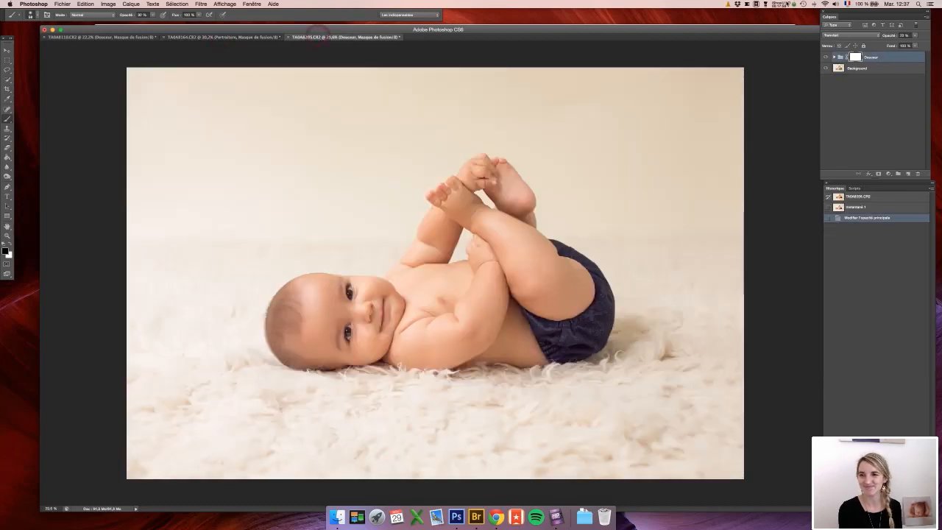
{"action": "left_click", "coordinate": [782, 5]}
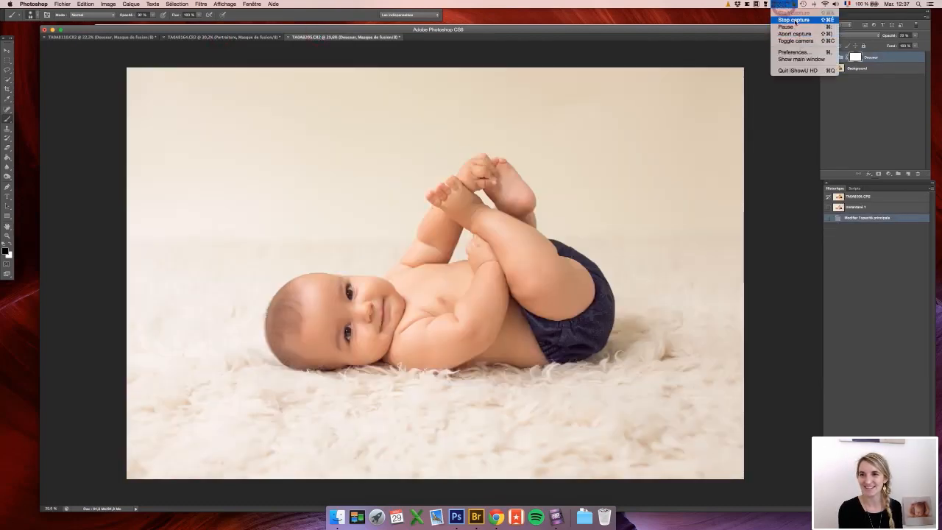